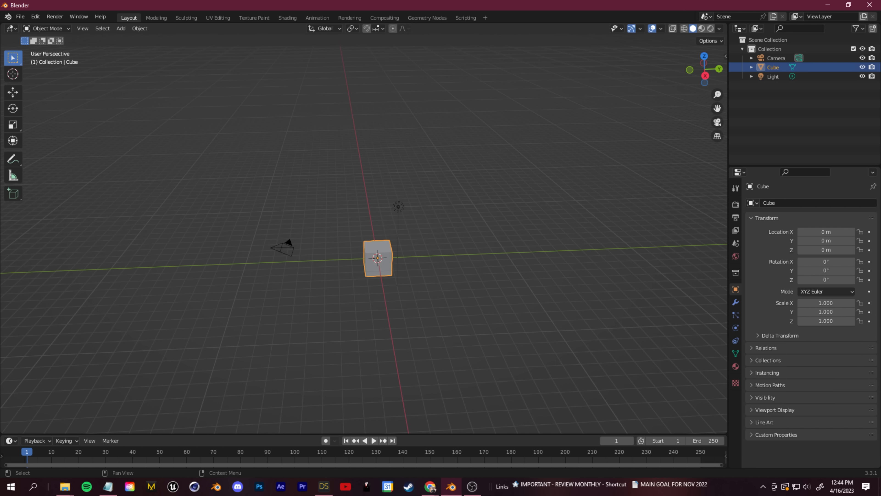
Switch to the browser and look through the Daz 3D home page
drag(880, 137, 195, 2)
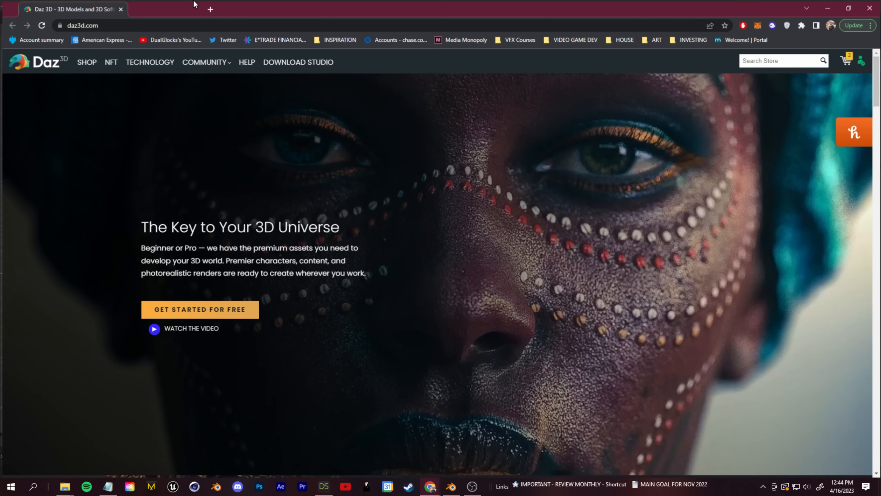
scroll(314, 210, down, 10)
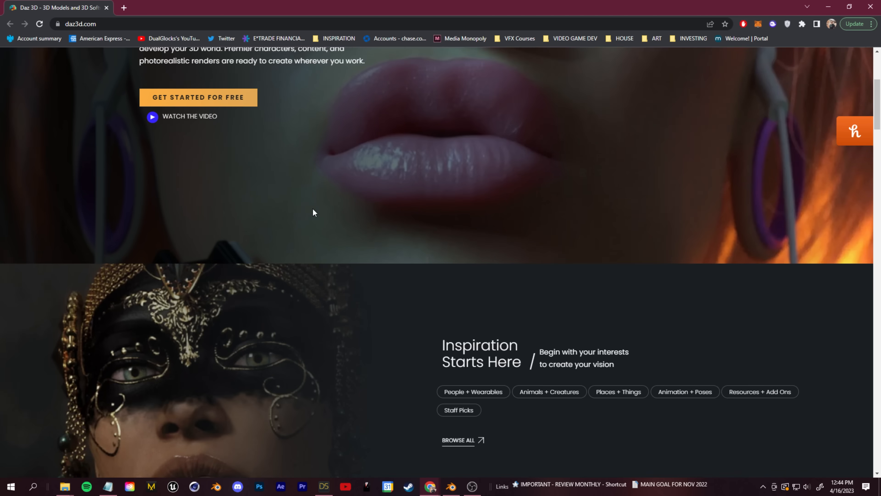
scroll(314, 210, down, 20)
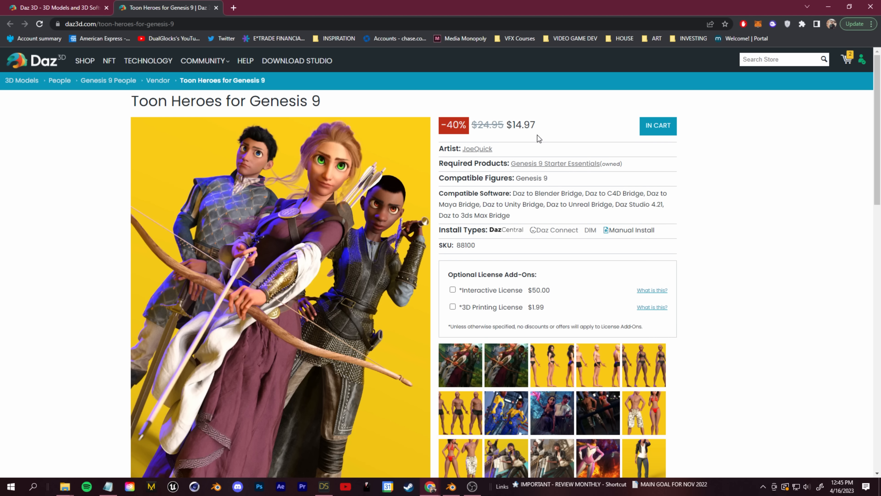
Examine the Toon Heroes for Genesis 9 product page and revisit the Daz 3D home page for comparison
scroll(537, 157, down, 15)
scroll(506, 230, up, 4)
scroll(506, 230, up, 10)
key(ctrl+shift+Tab)
scroll(84, 198, up, 10)
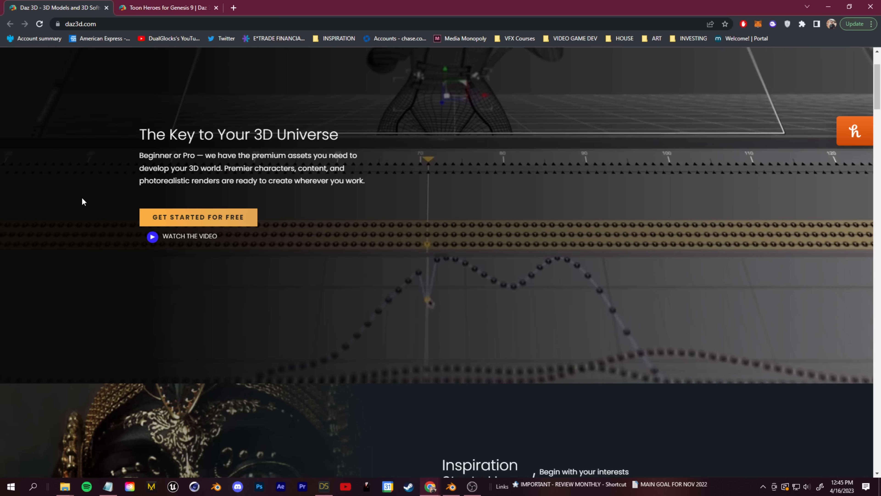
scroll(82, 201, up, 3)
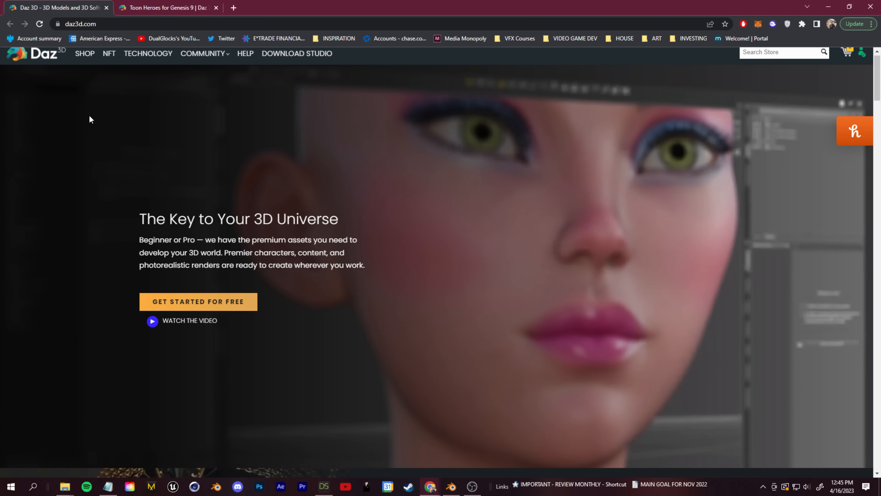
key(ctrl+Tab)
drag(129, 108, 416, 113)
click(416, 114)
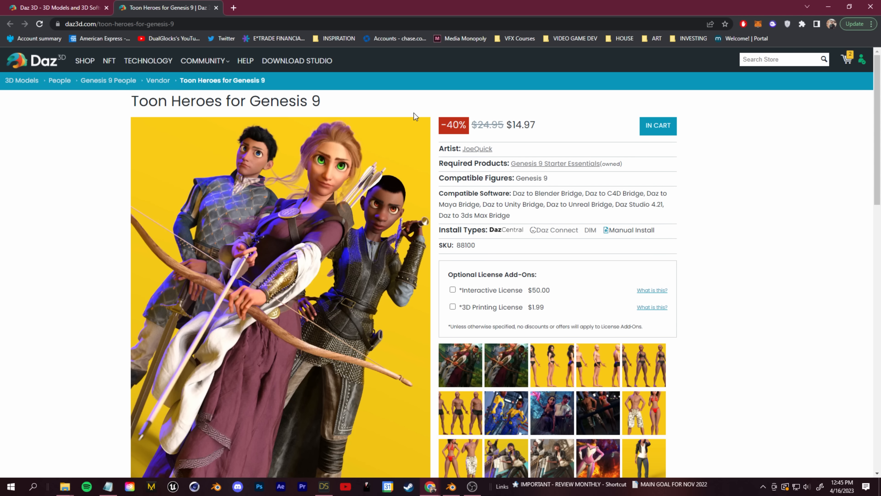
Look through the Google image and web results for "3d toon base mesh", and leave the browser
click(829, 5)
click(353, 3)
drag(194, 495, 182, 0)
scroll(320, 350, up, 18)
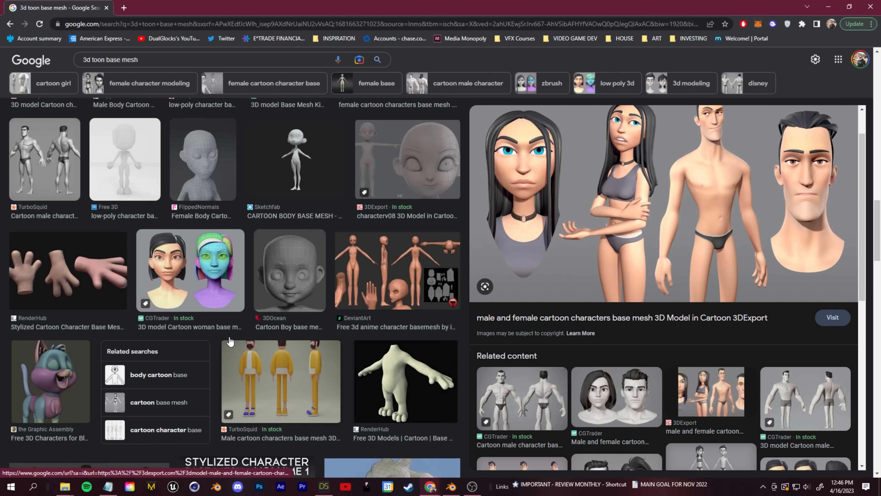
scroll(229, 337, up, 12)
click(11, 24)
click(10, 24)
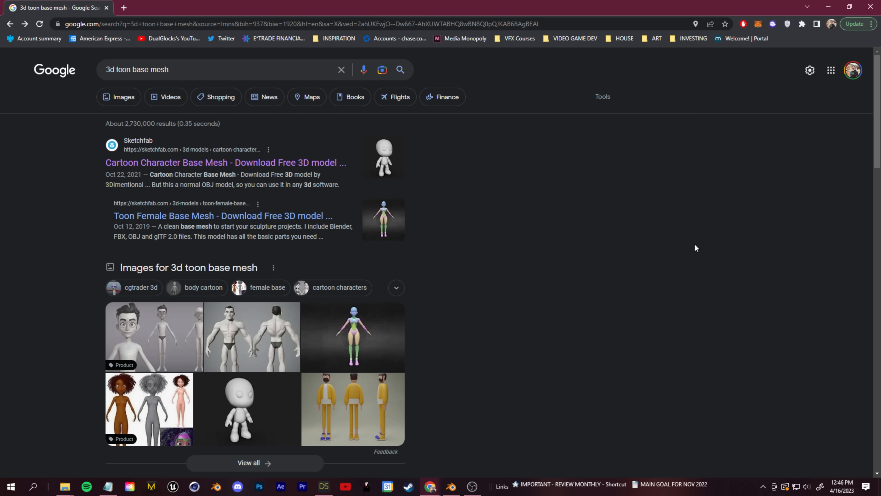
click(829, 7)
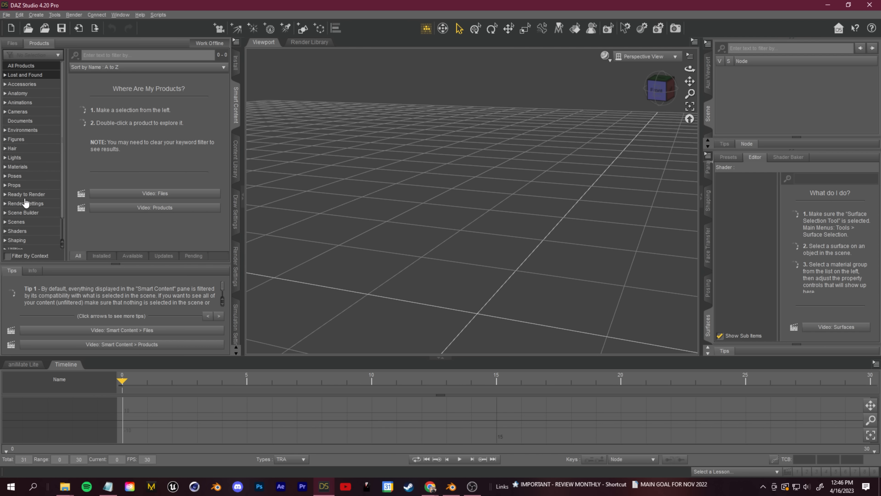
Open the Toon Heroes for Genesis 9 product from the Figures category of Smart Content in DAZ Studio
click(21, 139)
double_click(133, 153)
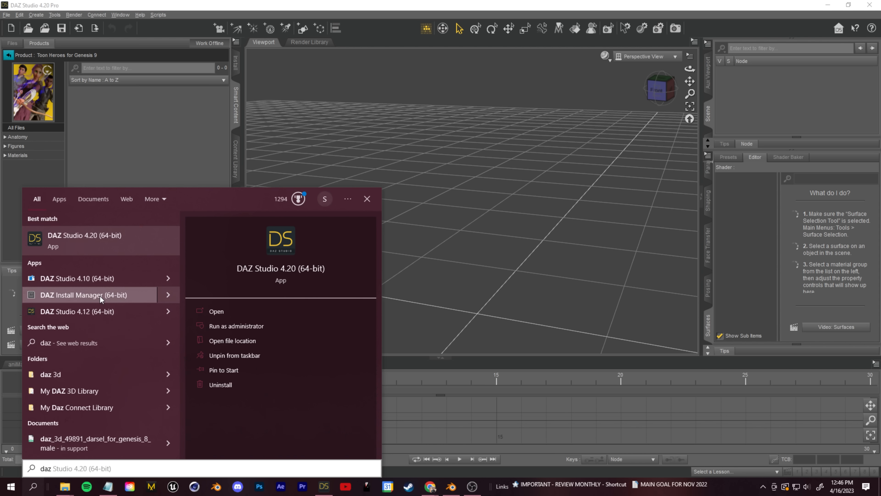
Switch to DazCentral, dismiss the welcome window and review the recent purchases and the Daz to Blender bridge
click(100, 297)
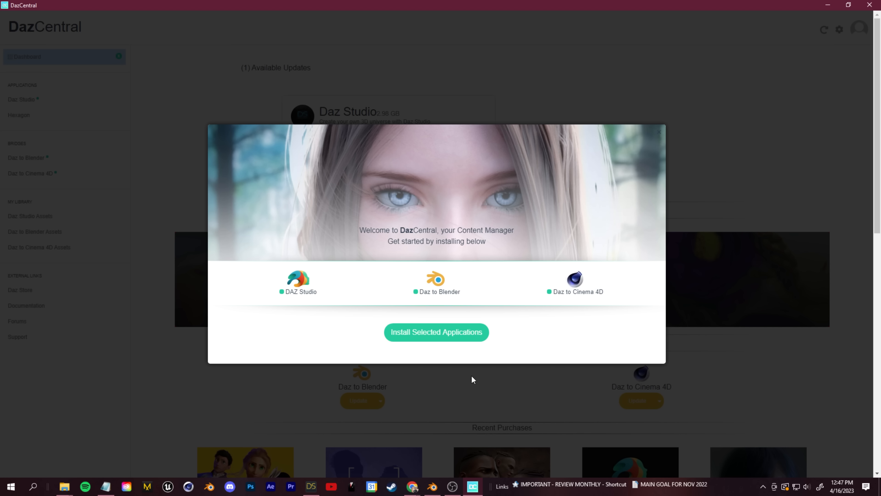
click(482, 408)
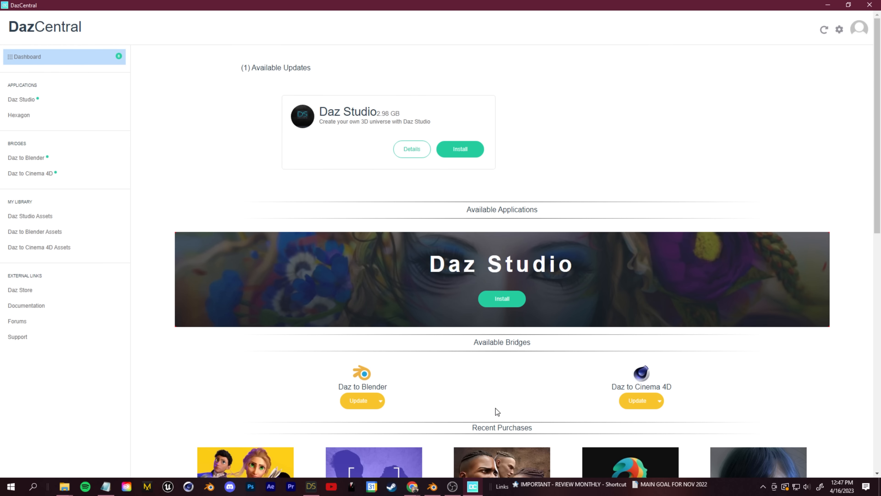
scroll(272, 154, down, 10)
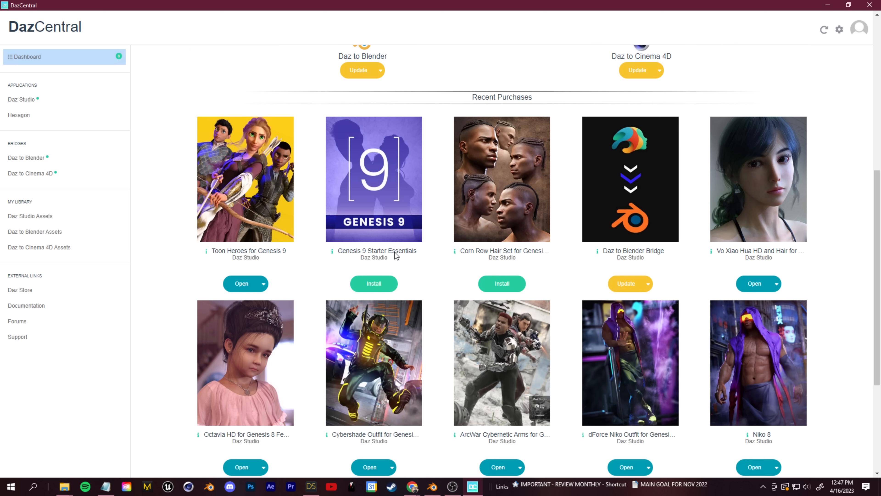
scroll(693, 332, up, 1)
scroll(693, 332, down, 2)
scroll(270, 225, up, 2)
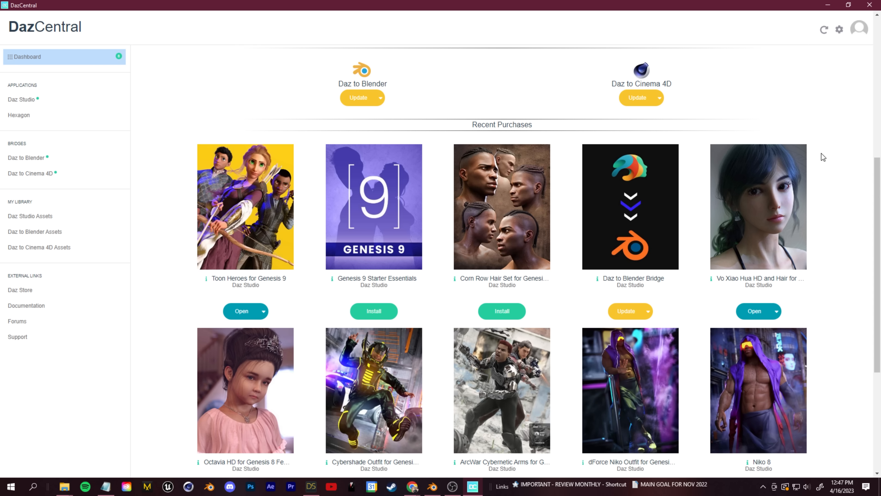
Return to DAZ Studio and load the Toon Hero Masculine figure into the scene
click(828, 5)
click(36, 147)
click(135, 116)
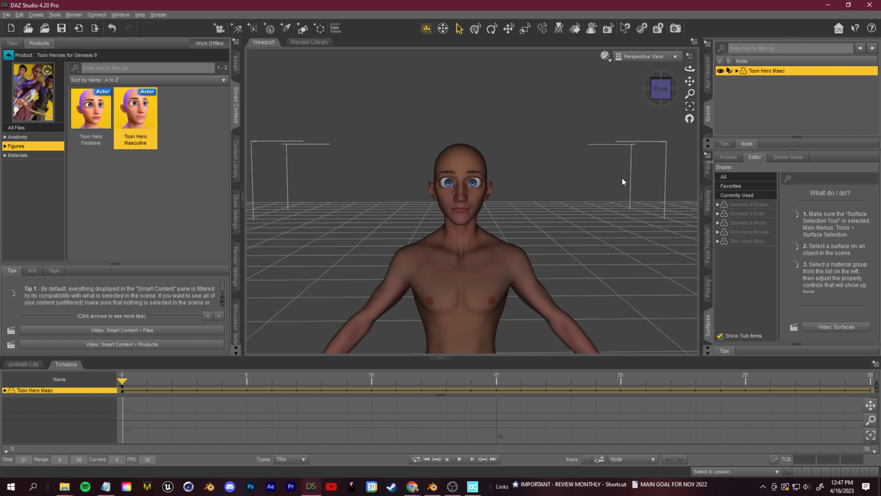
Browse the figure's shaping controls and the Toon Heroes eye and skin materials
mouse_move(854, 243)
mouse_down()
mouse_move(802, 243)
mouse_move(854, 242)
mouse_up()
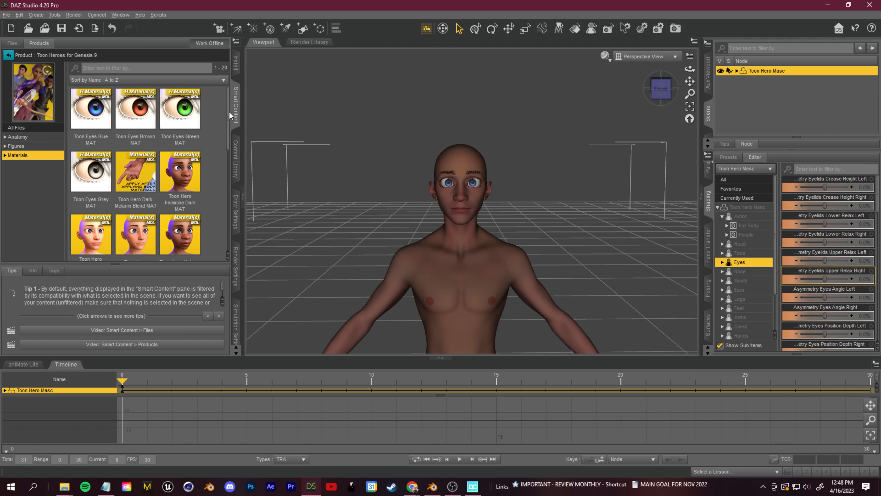
drag(228, 116, 236, 265)
drag(234, 235, 228, 90)
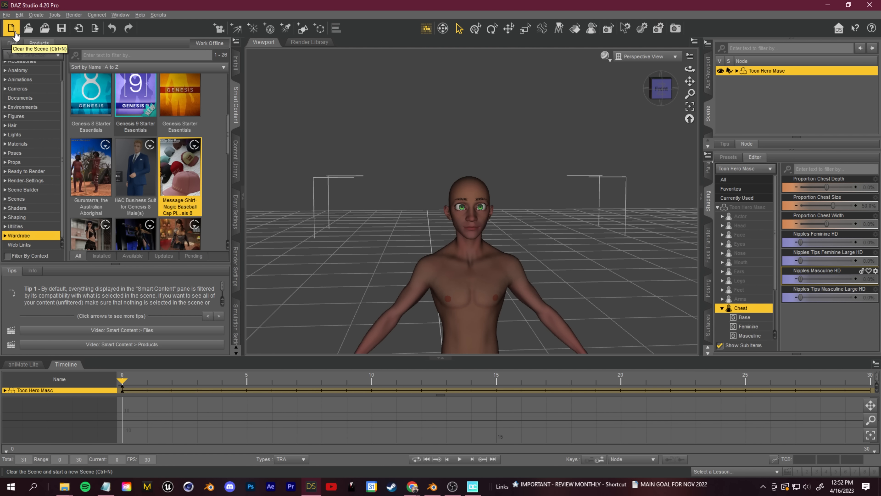
Fit the Basic Wear Boxers from Genesis 8 Starter Essentials to the figure, auto-fitting them from Genesis 8 Male
drag(229, 131, 230, 105)
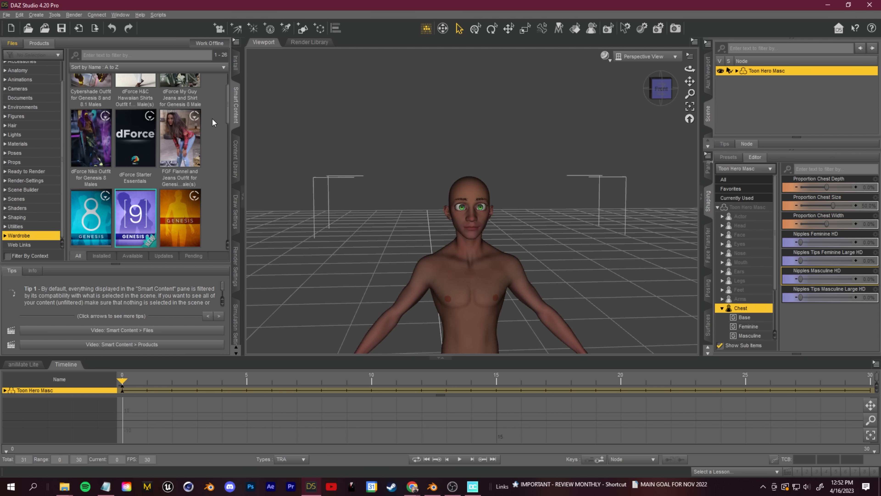
click(91, 218)
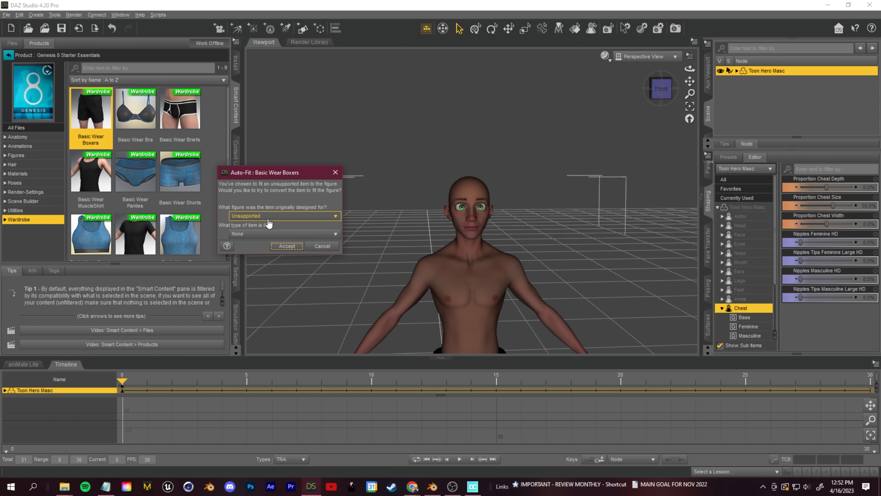
click(266, 215)
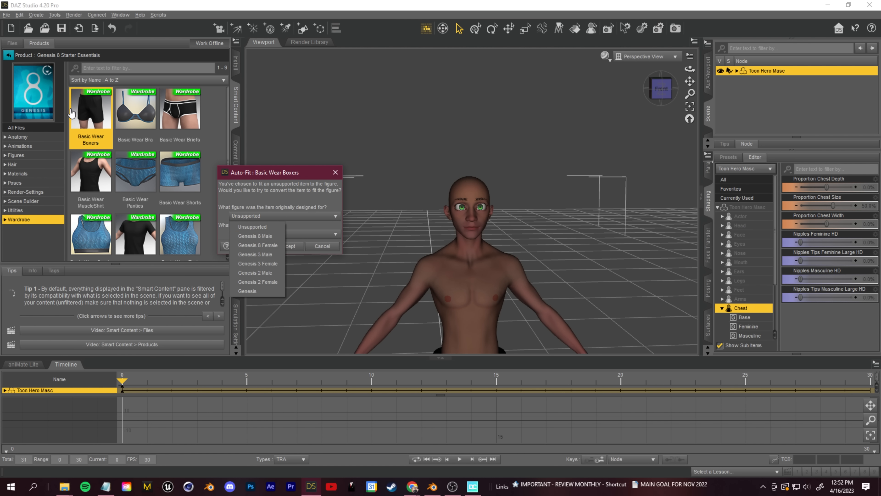
click(255, 236)
click(291, 246)
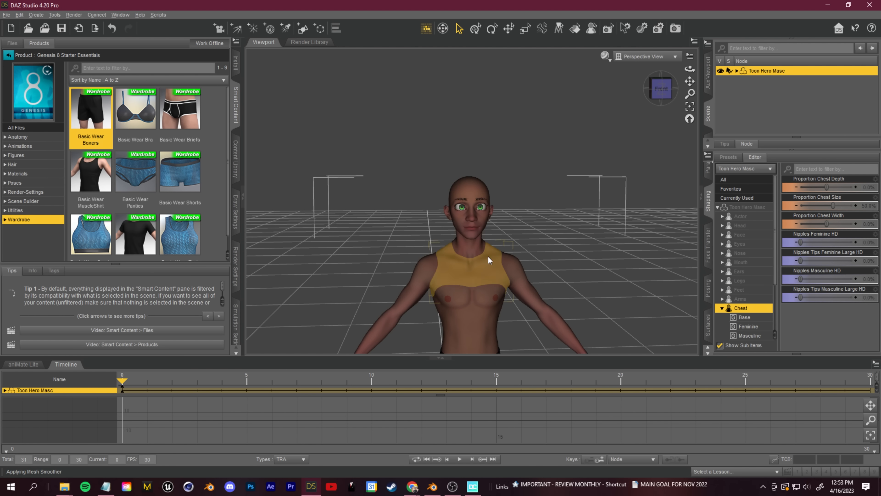
Add the Basic Wear T Shirt from Genesis 8 Starter Essentials to the figure
scroll(137, 225, down, 1)
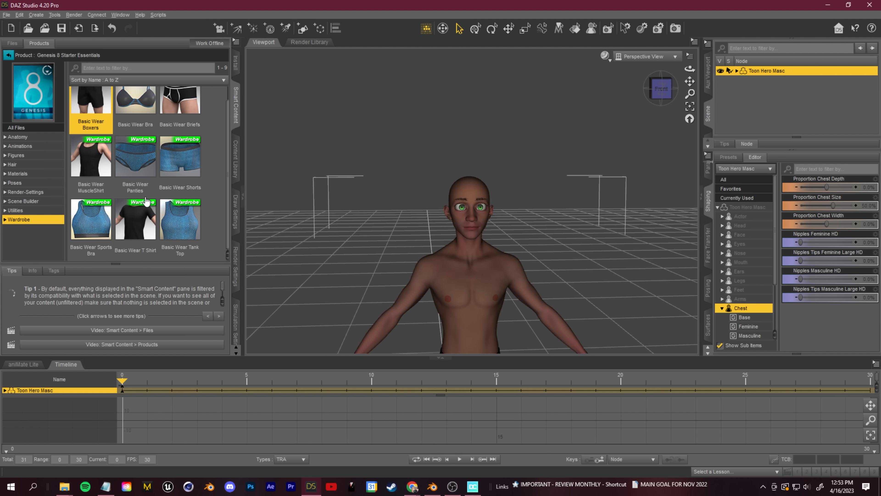
double_click(135, 222)
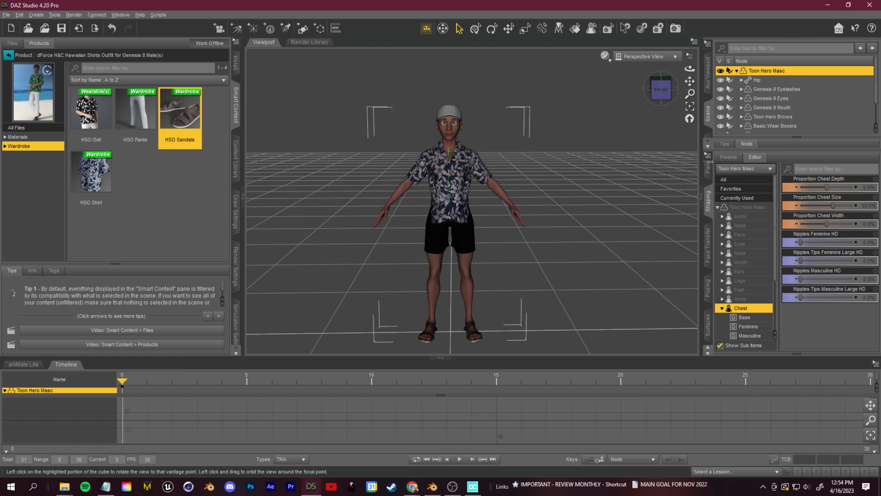
Collapse the Toon Hero Masc node in the scene hierarchy and open the Daz To Blender bridge for the figure
click(738, 71)
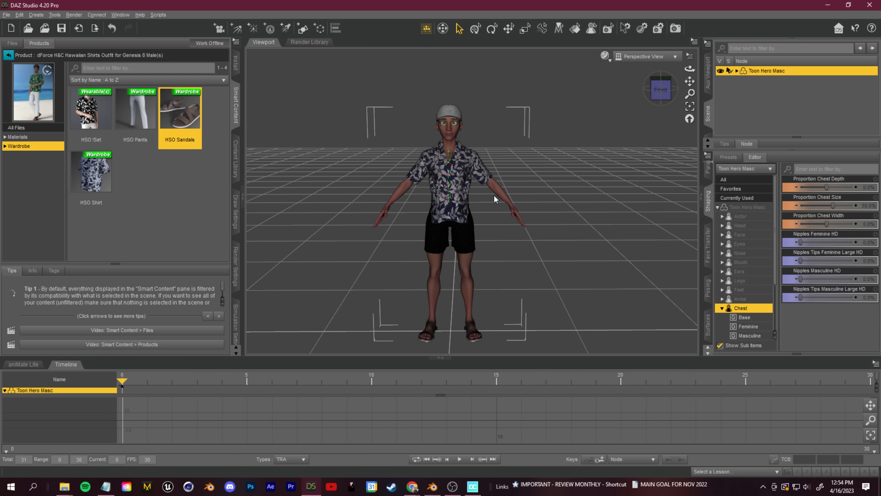
mouse_move(660, 89)
mouse_down()
mouse_move(691, 90)
mouse_move(642, 89)
mouse_move(655, 99)
mouse_move(663, 91)
mouse_up()
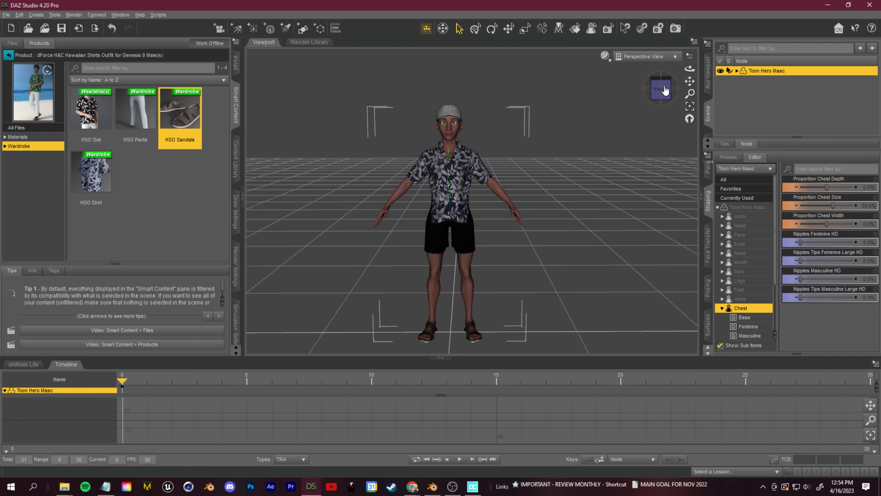
click(6, 15)
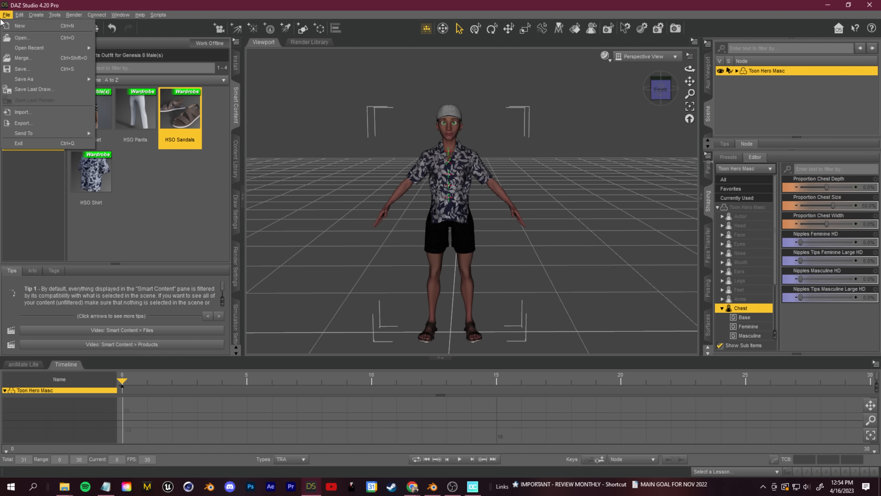
mouse_move(50, 137)
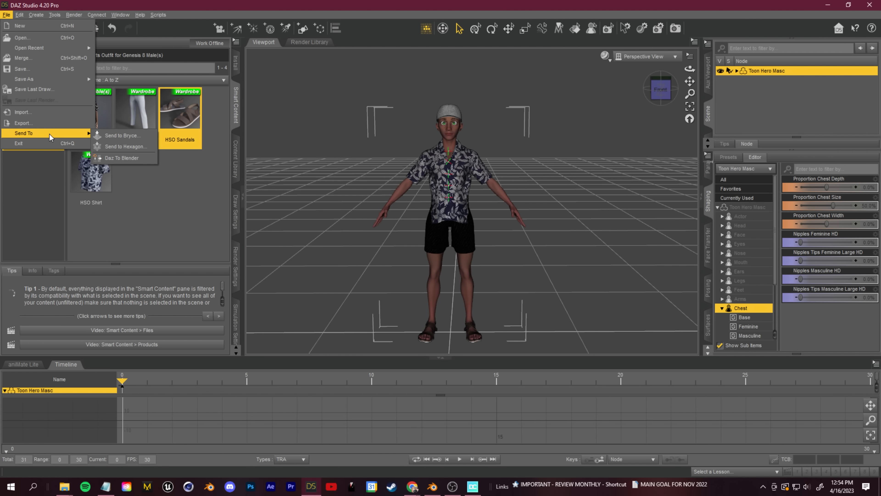
click(130, 158)
drag(365, 146, 263, 104)
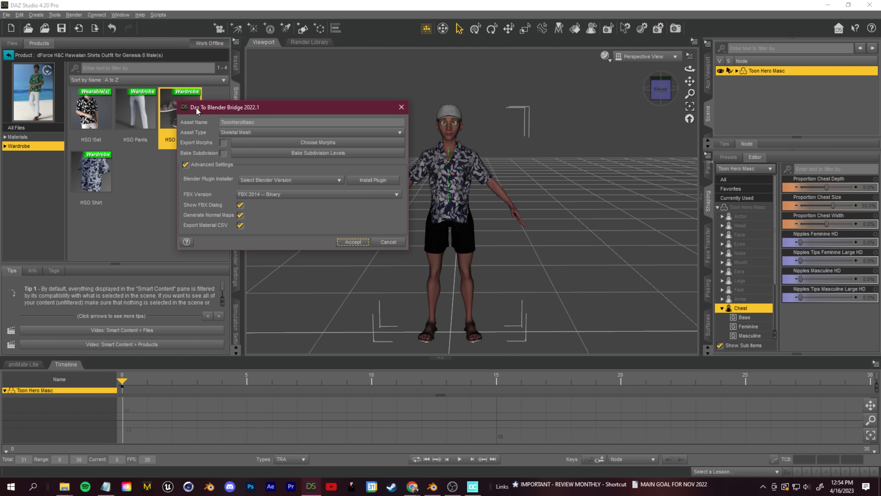
Check the Daz to Blender bridge in DazCentral and export ToonHeroMasc through the bridge as a Skeletal Mesh
click(476, 486)
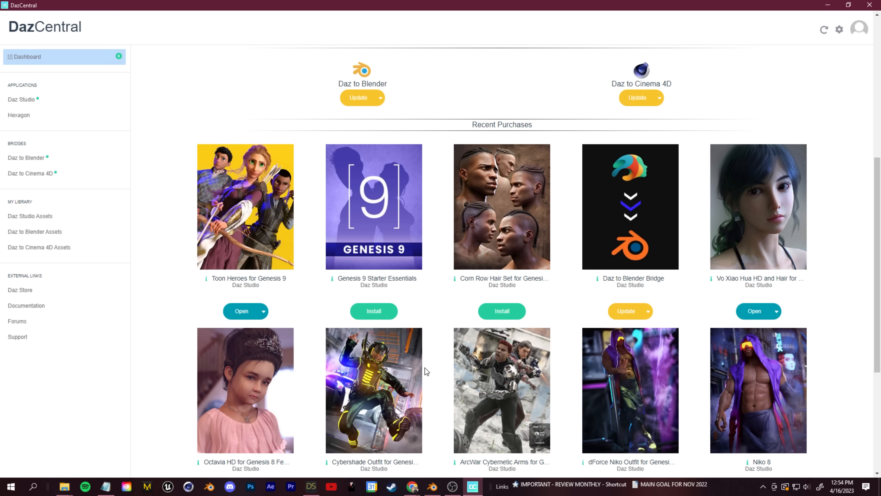
click(479, 490)
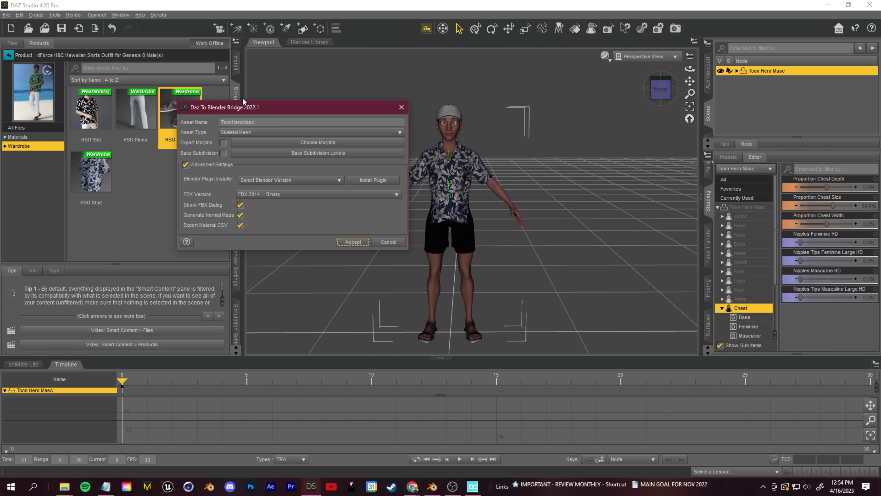
drag(244, 101, 232, 108)
click(341, 248)
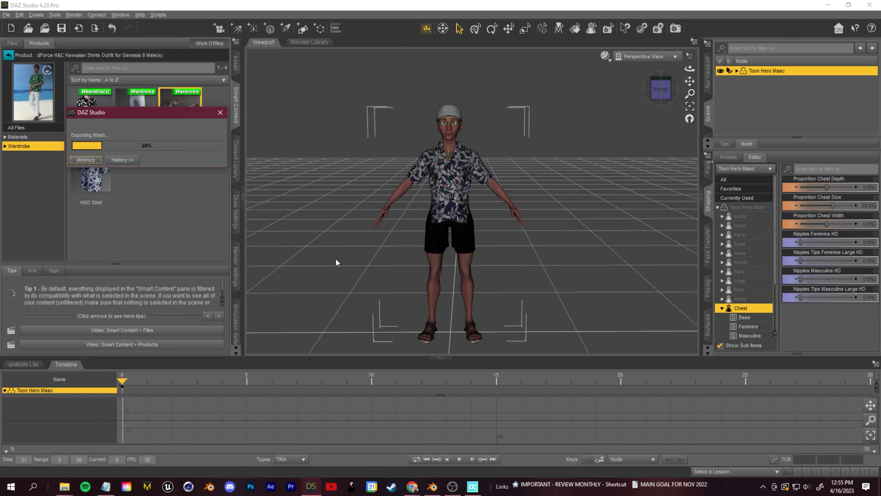
Switch to Blender and import the exported character as a new Genesis figure with the Daz To Blender add-on
click(437, 489)
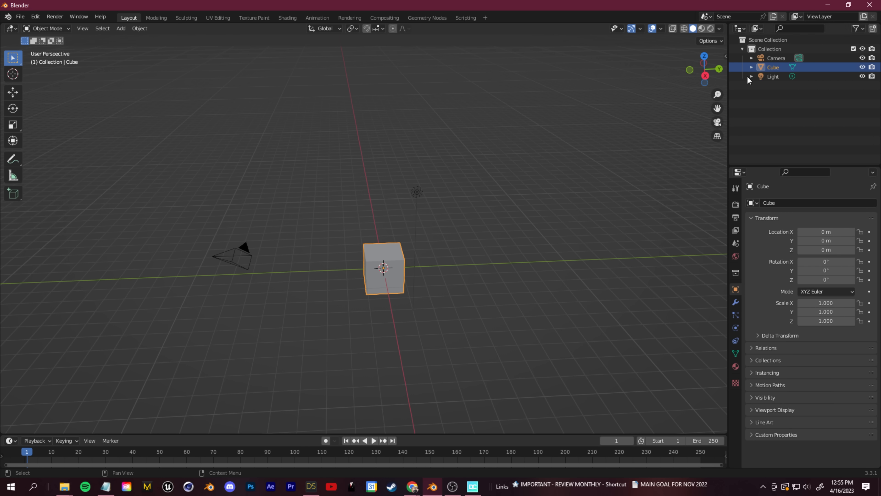
key(n)
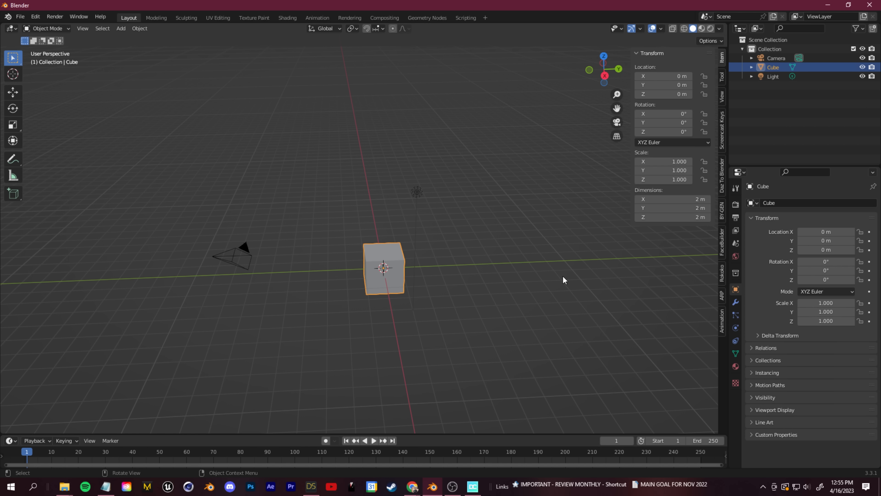
click(476, 490)
click(474, 488)
click(722, 188)
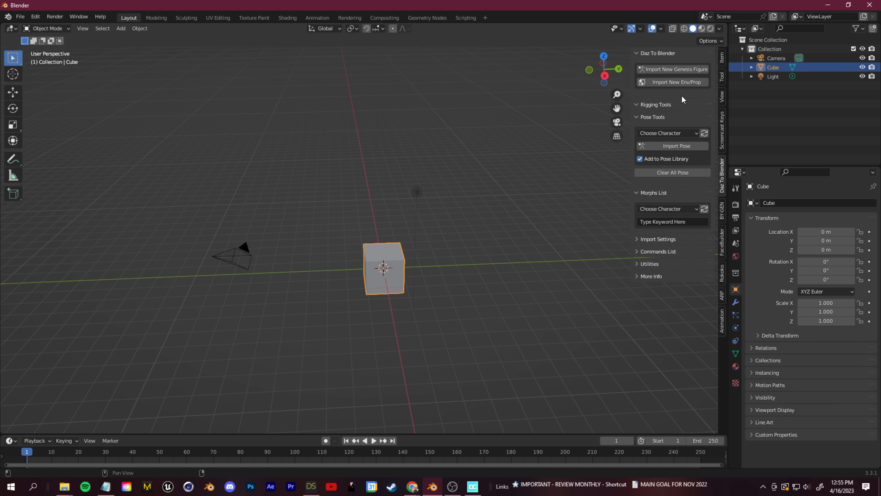
click(678, 69)
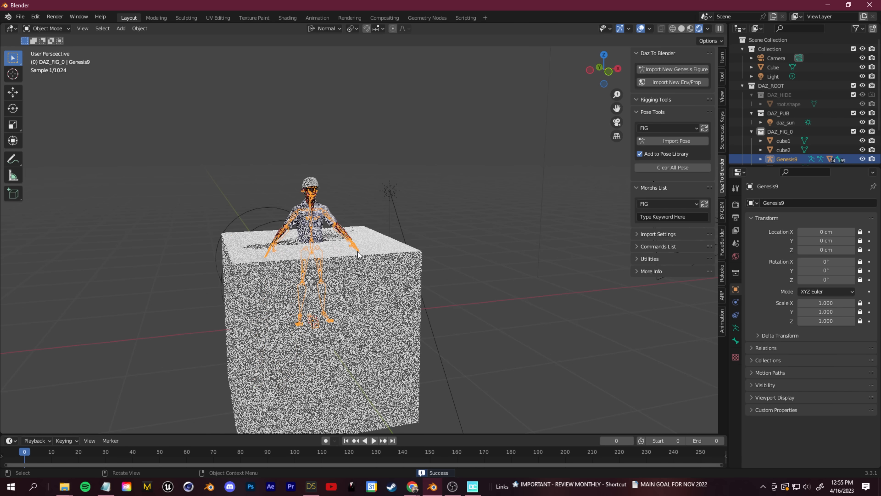
Switch the viewport to material preview shading and delete the default cube surrounding the imported figure
mouse_move(358, 254)
middle_down()
mouse_move(339, 247)
mouse_move(330, 258)
mouse_move(484, 259)
mouse_move(595, 78)
middle_up()
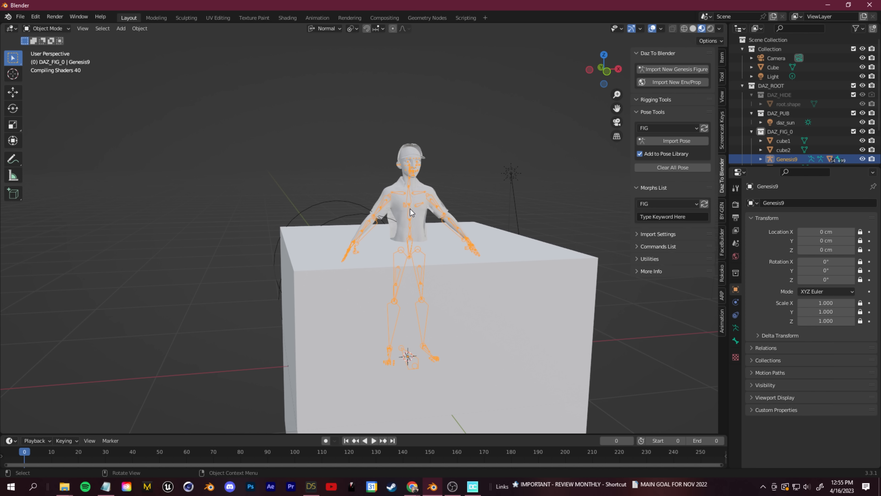
scroll(425, 288, up, 1)
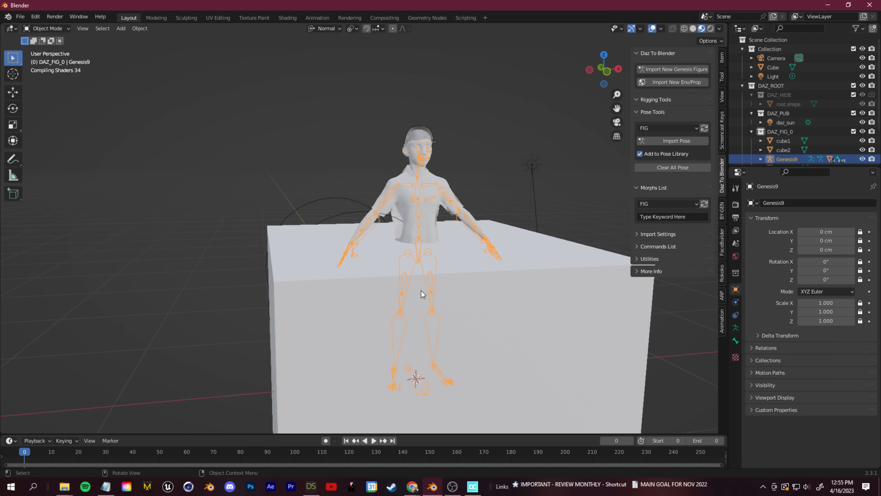
scroll(419, 289, down, 2)
click(548, 321)
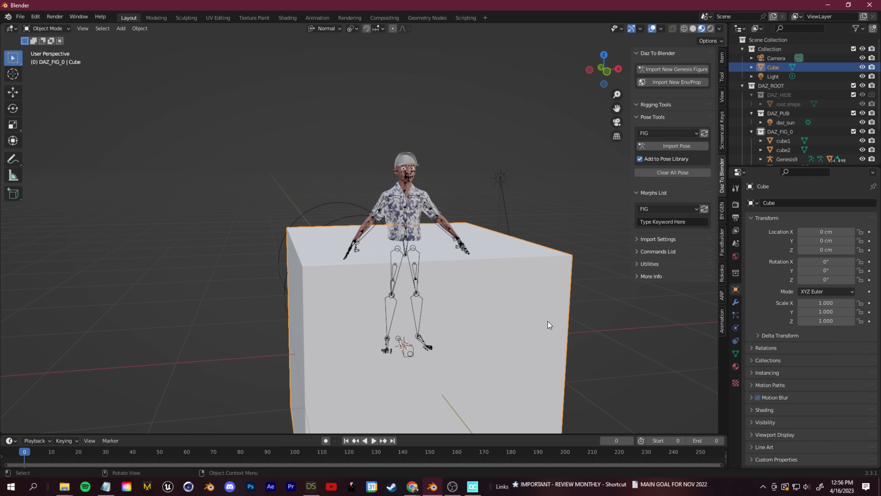
key(Delete)
Examine the imported character's face and white eyes up close from the side and the front
middle_drag(547, 320, 382, 200)
scroll(451, 175, up, 5)
mouse_move(451, 175)
middle_down()
mouse_move(331, 183)
mouse_move(490, 183)
mouse_move(452, 174)
middle_up()
scroll(452, 175, down, 3)
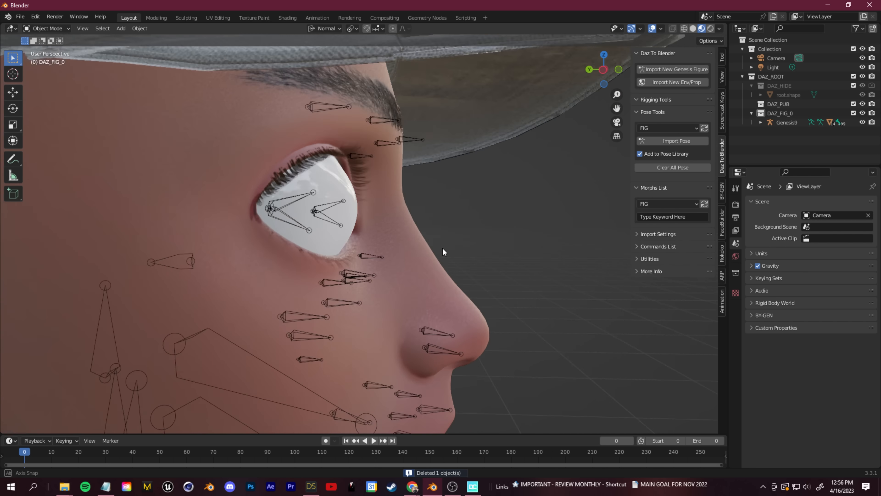
middle_drag(442, 247, 325, 265)
scroll(416, 254, down, 5)
scroll(324, 265, up, 2)
middle_drag(385, 255, 432, 254)
Select the character's eyes mesh and go through its material slots, ending on Genesis 9 Eyes_Eye Left
click(360, 206)
scroll(382, 255, up, 3)
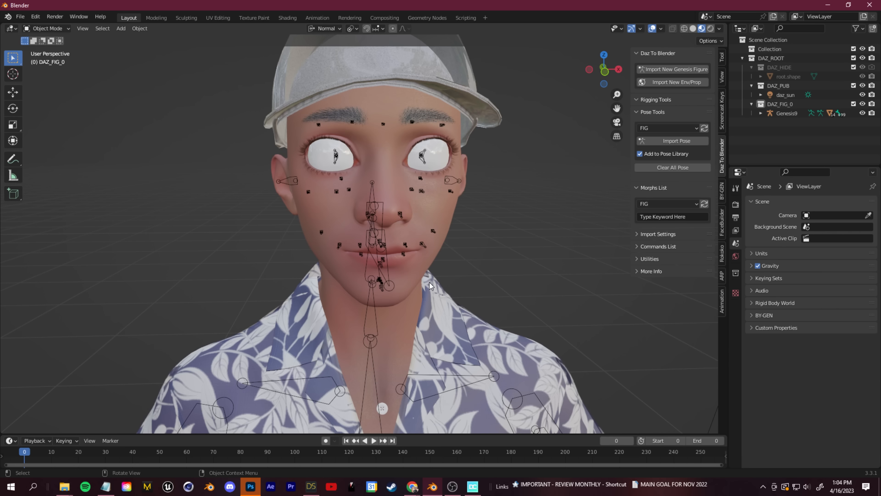
middle_drag(430, 283, 430, 227)
scroll(434, 243, up, 4)
scroll(416, 262, down, 3)
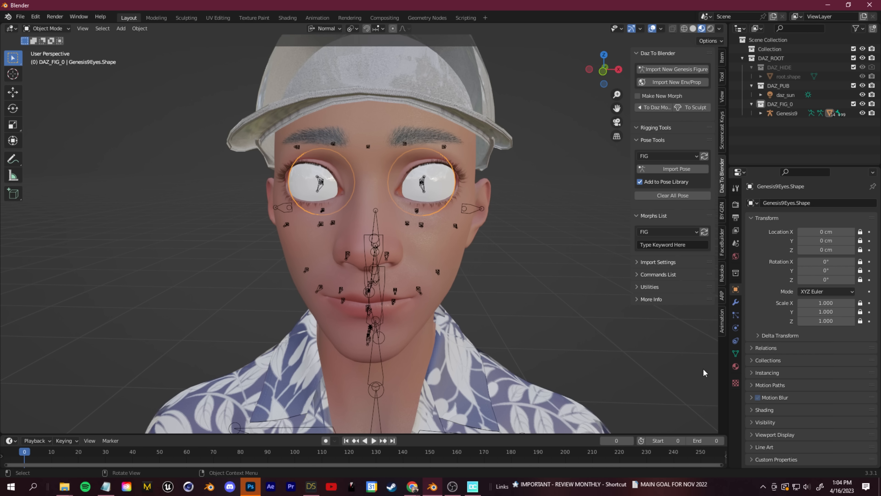
click(736, 367)
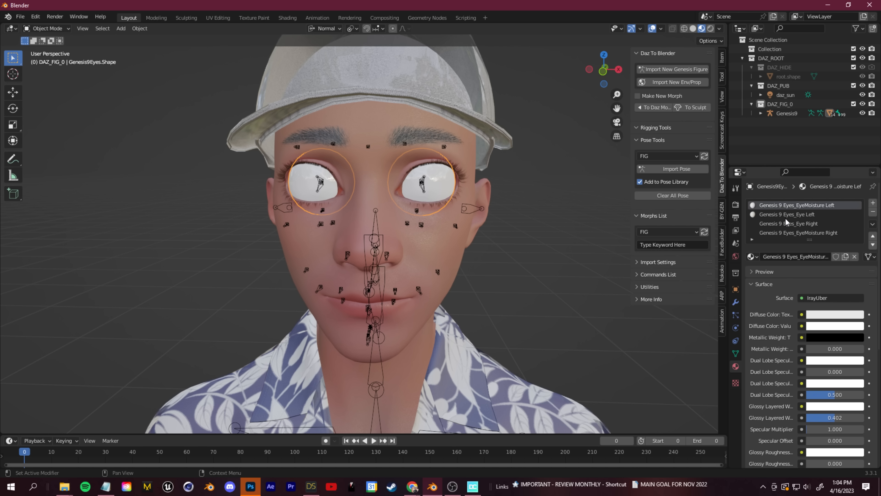
click(797, 232)
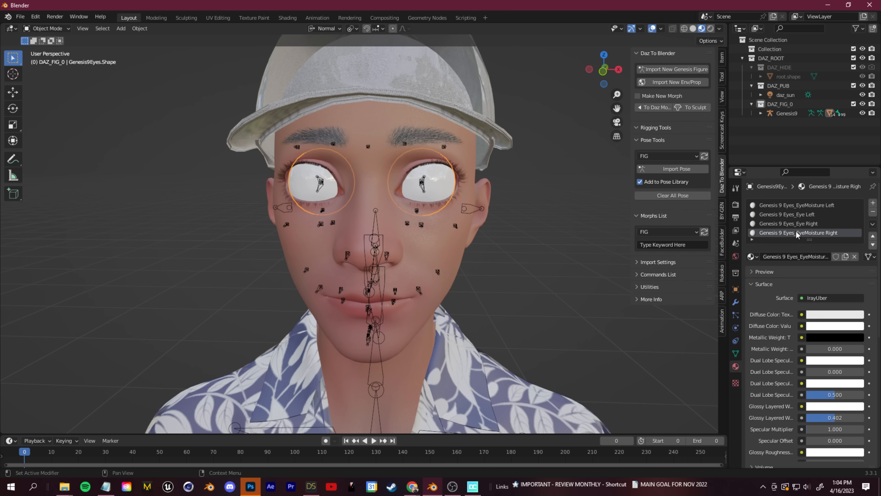
click(819, 224)
click(812, 214)
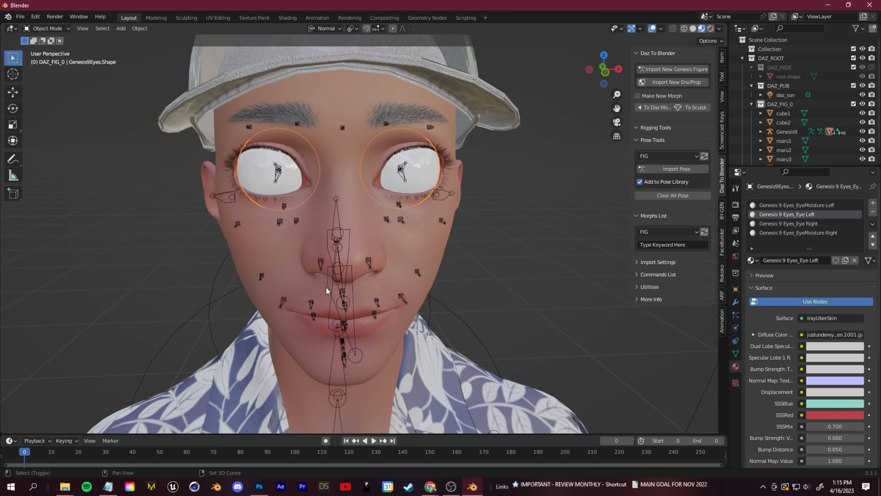
Enlarge the timeline area and turn it into a Shader Editor framing the left eye material's nodes
click(9, 441)
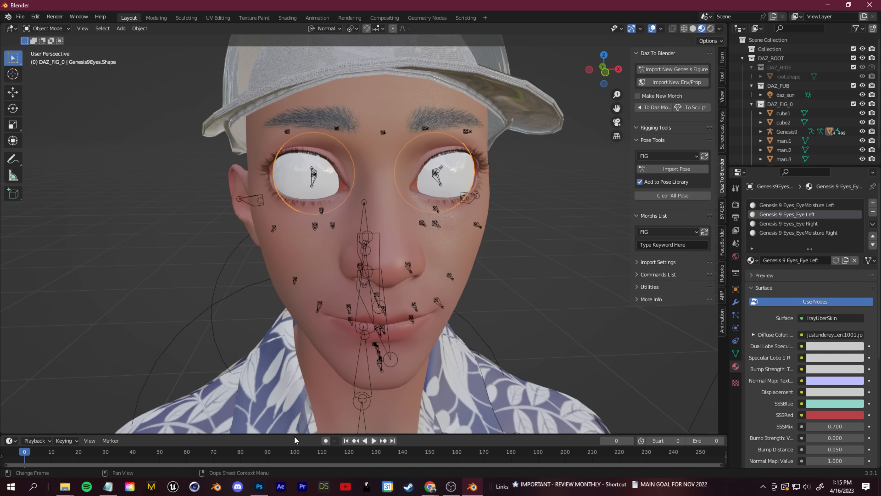
drag(319, 434, 371, 270)
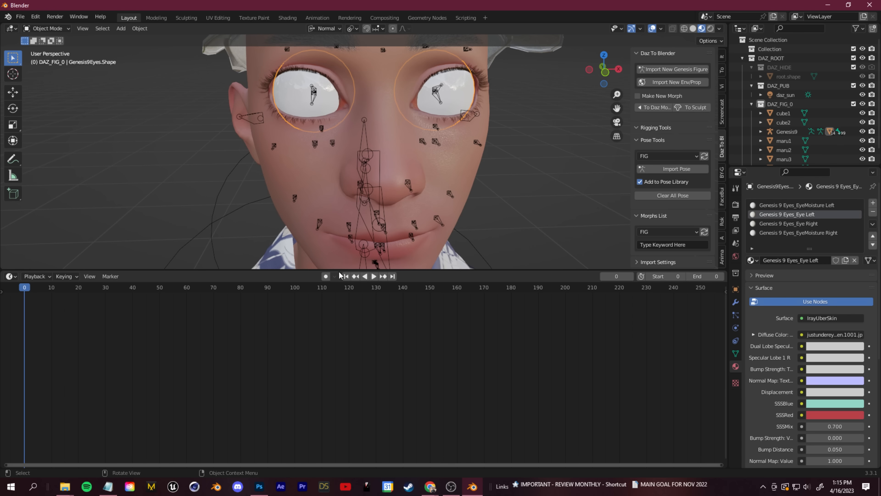
click(10, 276)
click(13, 278)
click(9, 276)
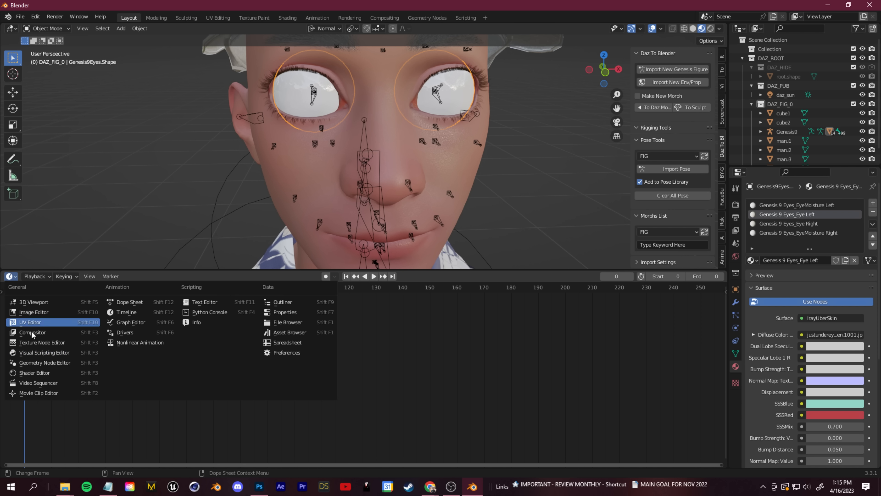
click(34, 372)
key(Home)
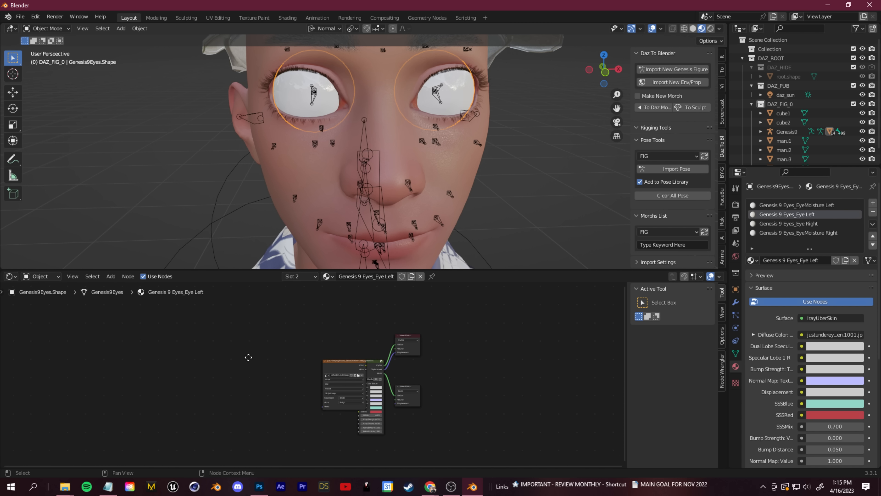
Move the eye colour image texture node clear of the IrayUberSkin node in the left eye material
drag(347, 370, 286, 374)
scroll(330, 345, up, 1)
mouse_move(329, 347)
middle_down()
mouse_move(328, 399)
mouse_move(299, 337)
mouse_move(317, 350)
middle_up()
scroll(347, 368, up, 8)
scroll(348, 365, up, 9)
middle_drag(442, 338, 369, 359)
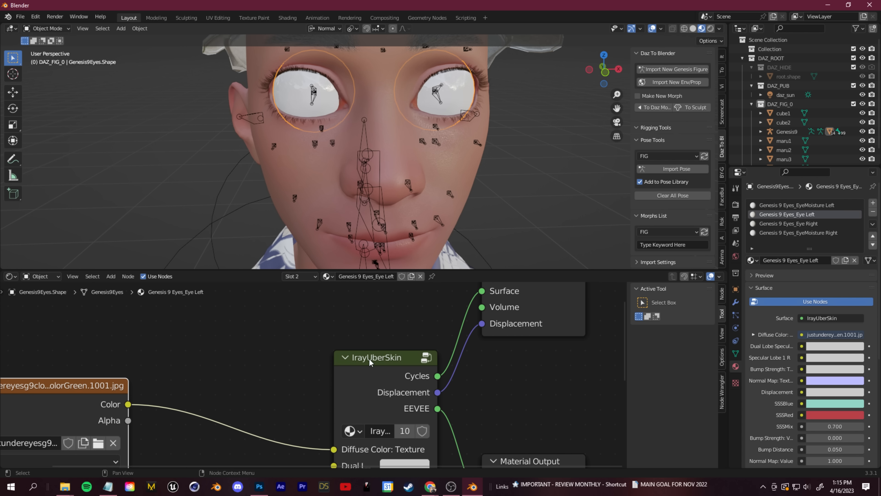
scroll(293, 367, down, 7)
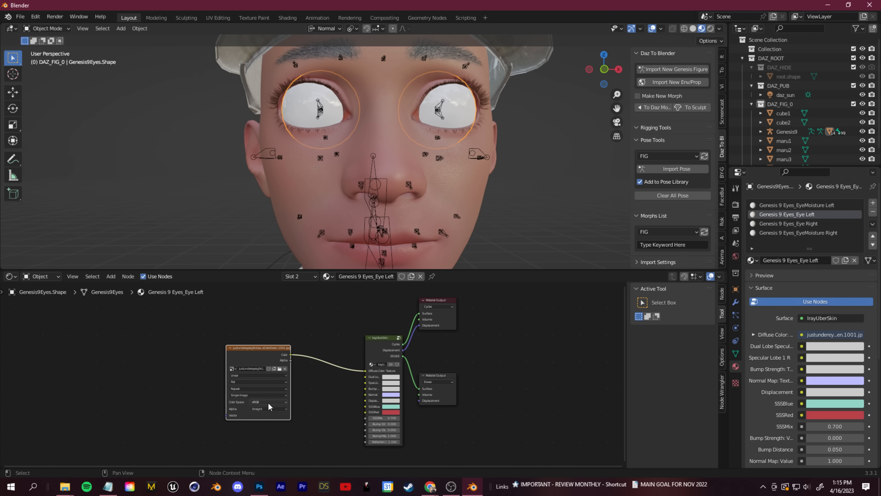
Load the green eye base color image file into the left eye material's image texture node
middle_drag(167, 377, 272, 363)
scroll(314, 361, up, 6)
middle_drag(369, 328, 289, 372)
scroll(300, 374, up, 4)
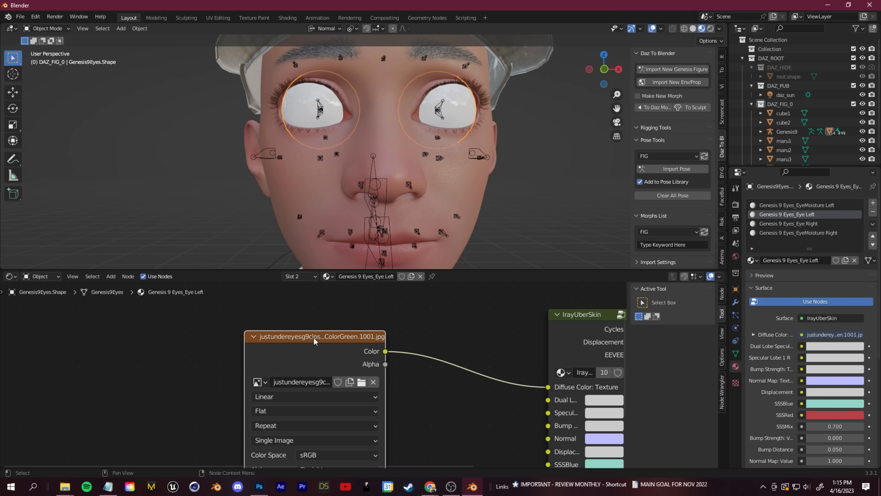
scroll(292, 350, down, 2)
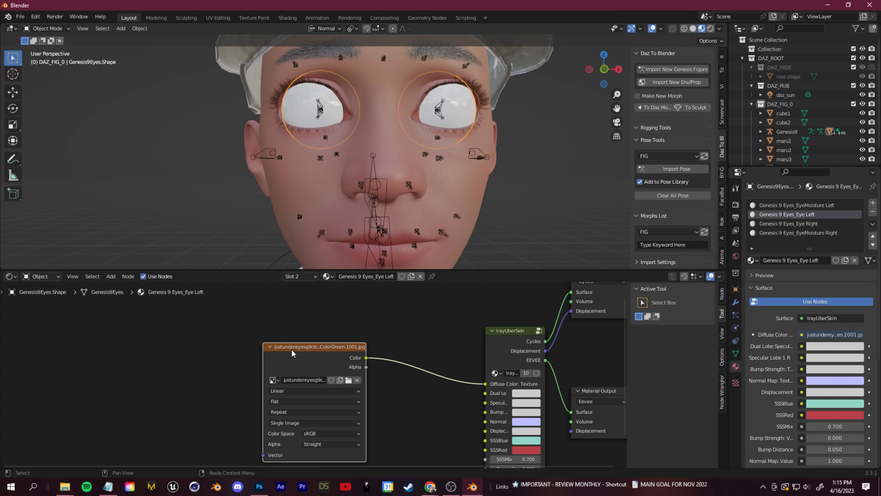
click(348, 379)
click(420, 157)
click(643, 365)
Try to remove the Genesis 9 Eyes_EyeMoisture Left material slot from the eyes mesh, and undo the removal
mouse_move(389, 193)
middle_down()
mouse_move(352, 193)
mouse_move(388, 194)
middle_up()
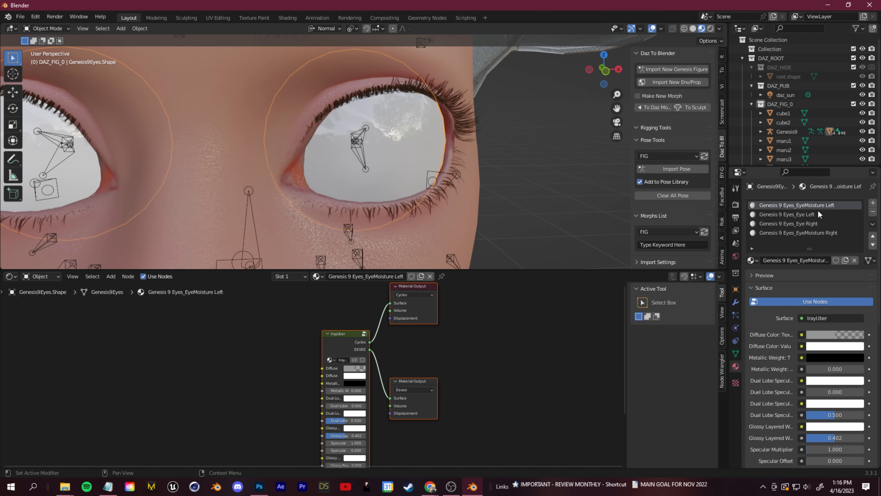
click(873, 212)
scroll(368, 130, down, 1)
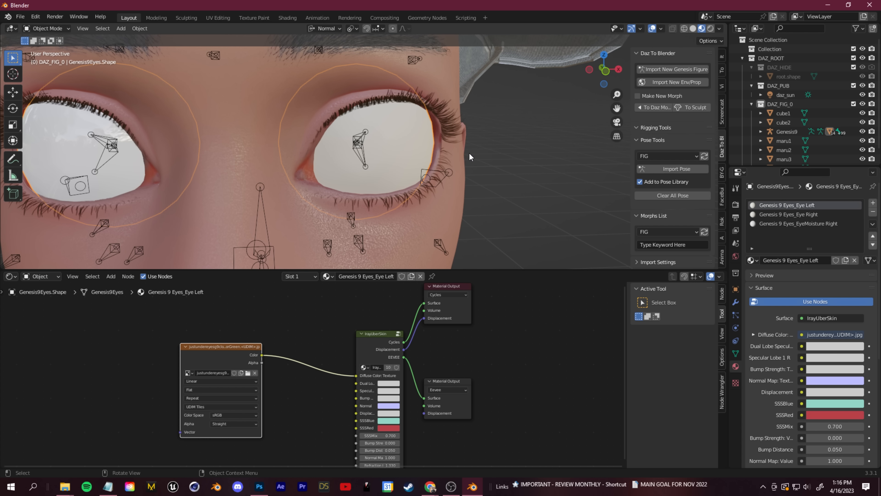
key(ctrl+z)
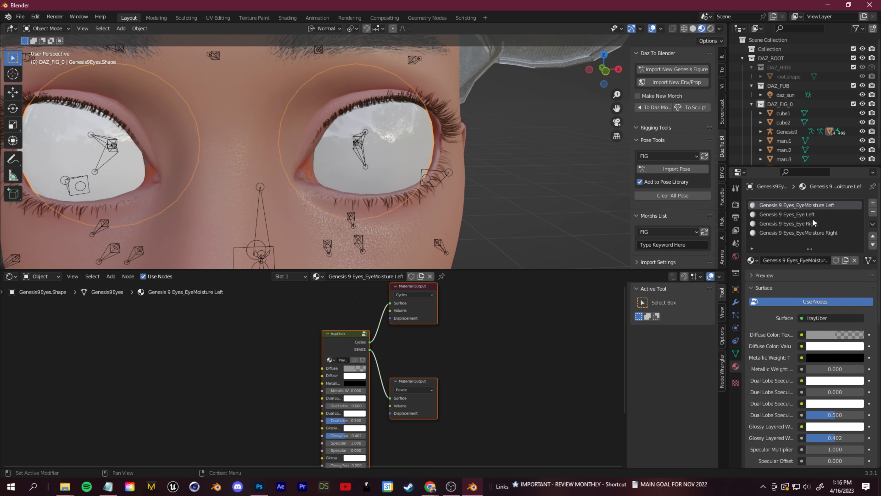
Make Genesis 9 Eyes_Eye Left the active material and select one eye's linked geometry in Edit Mode
click(788, 215)
scroll(504, 381, down, 2)
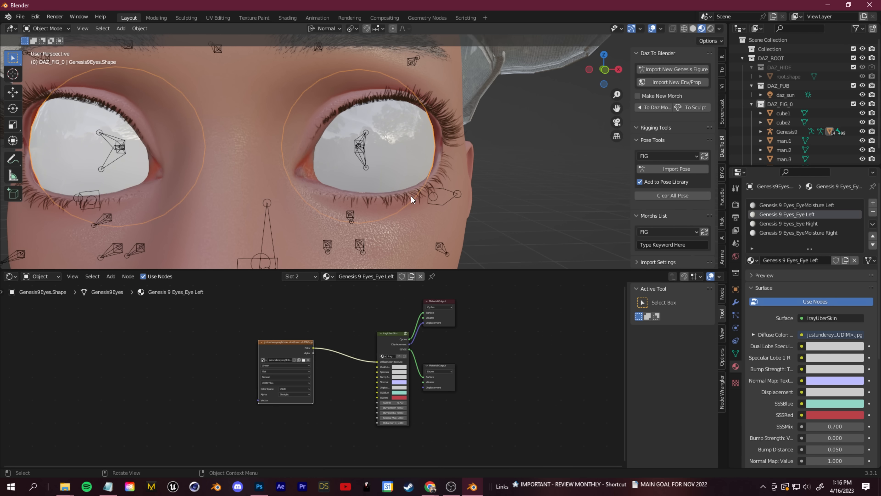
key(Tab)
scroll(387, 149, up, 2)
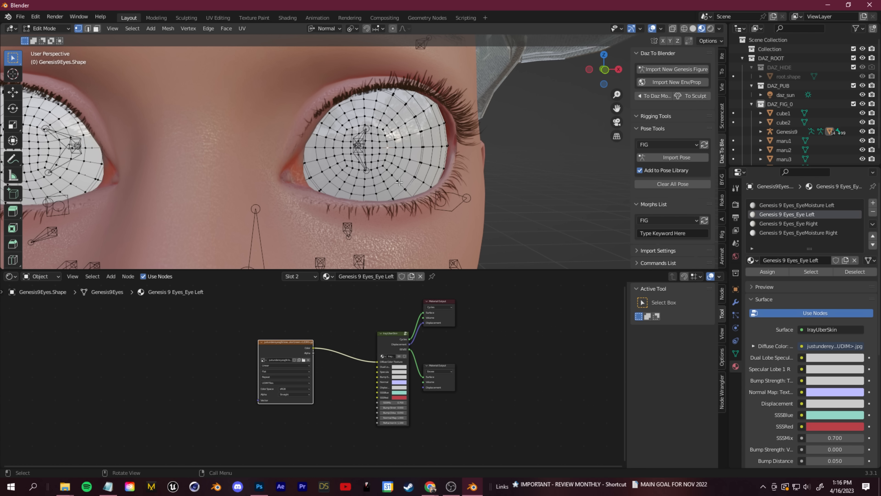
key(ctrl+l)
middle_drag(399, 181, 2, 299)
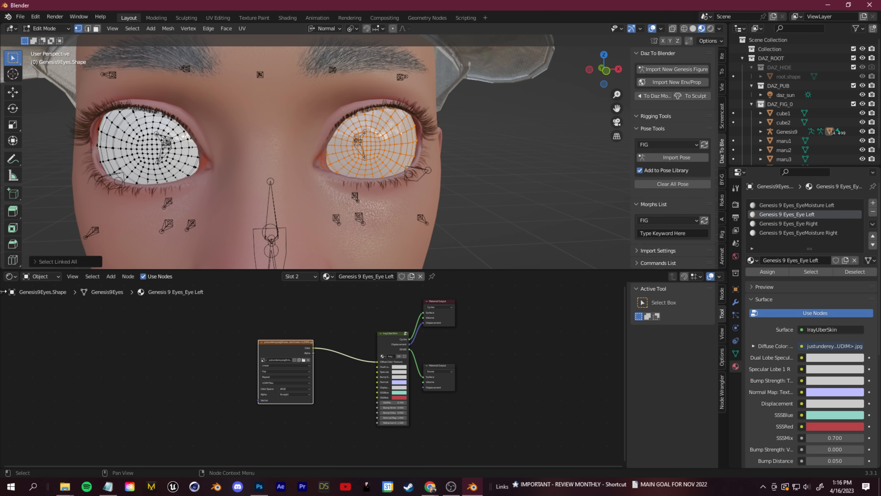
middle_drag(294, 207, 352, 217)
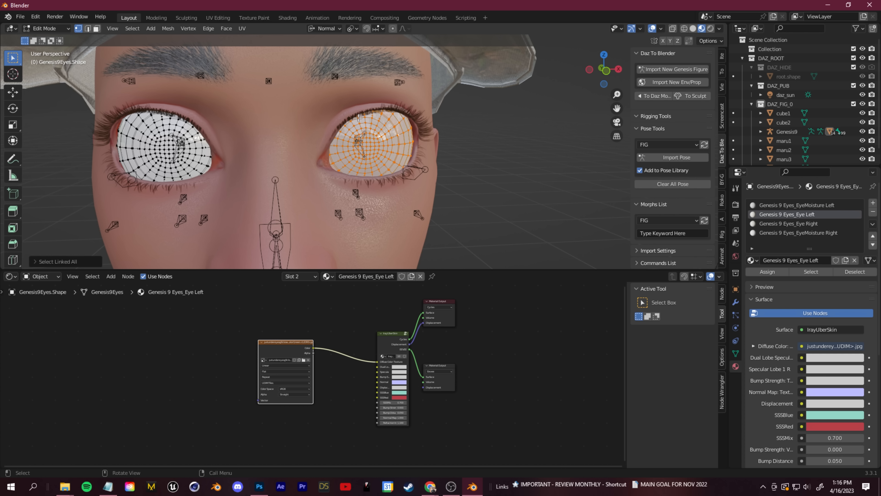
Turn the Shader Editor area into a UV Editor and display the image justundereyesg9closed_BlueEyes_BaseColorGreen.1001.jpg.001 in it
click(11, 277)
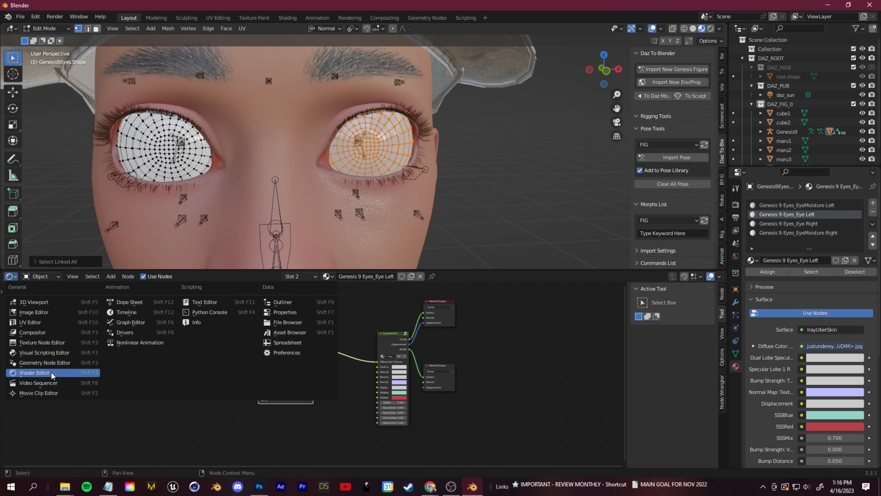
click(32, 324)
scroll(226, 386, up, 2)
scroll(226, 386, down, 1)
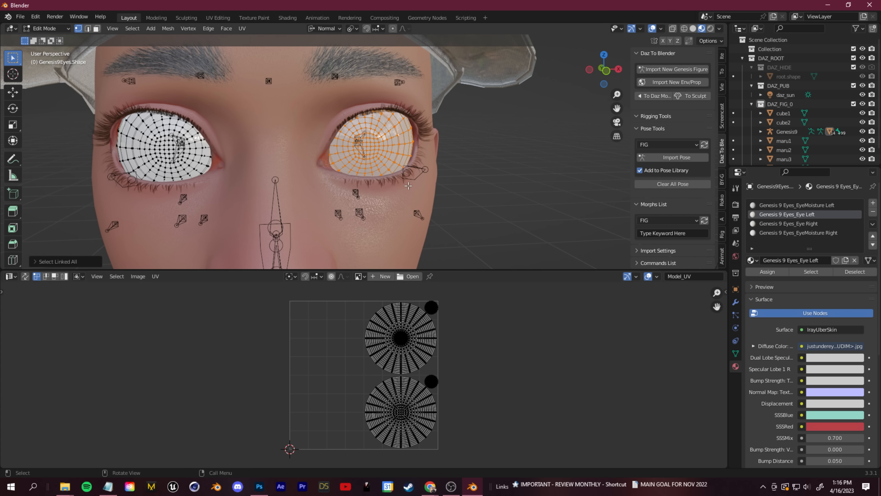
click(361, 277)
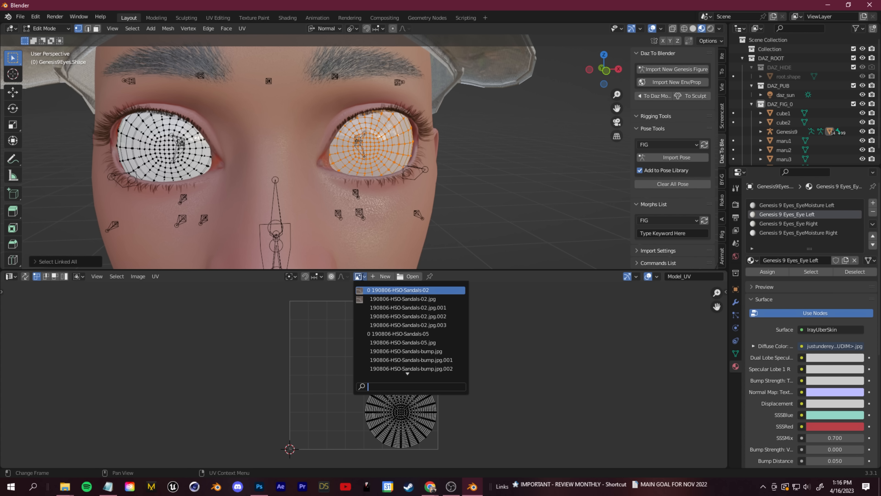
text(eye)
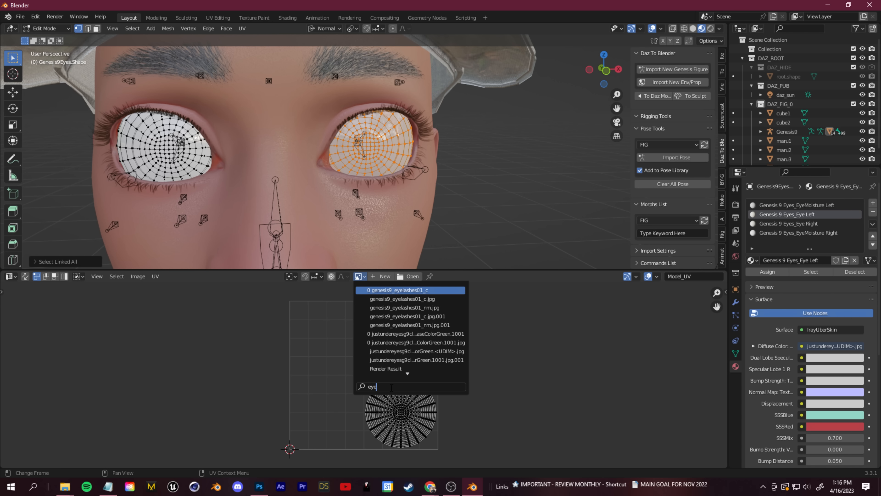
click(407, 333)
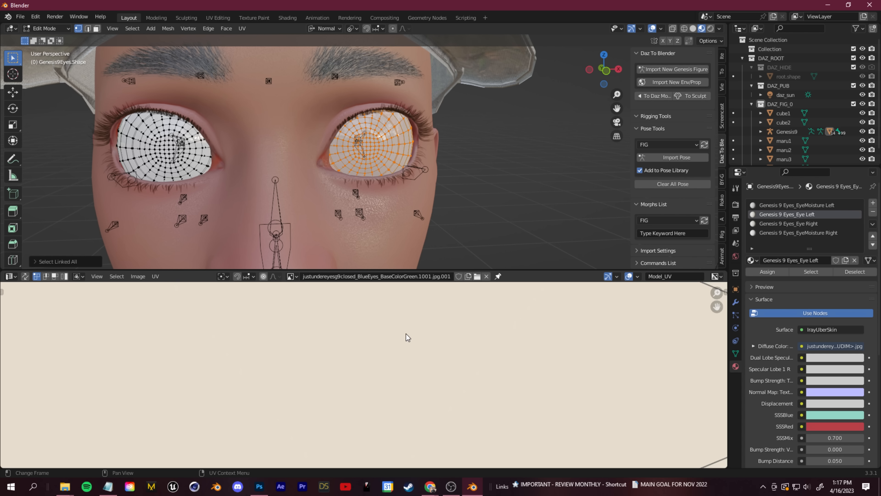
scroll(399, 352, down, 16)
scroll(393, 348, up, 5)
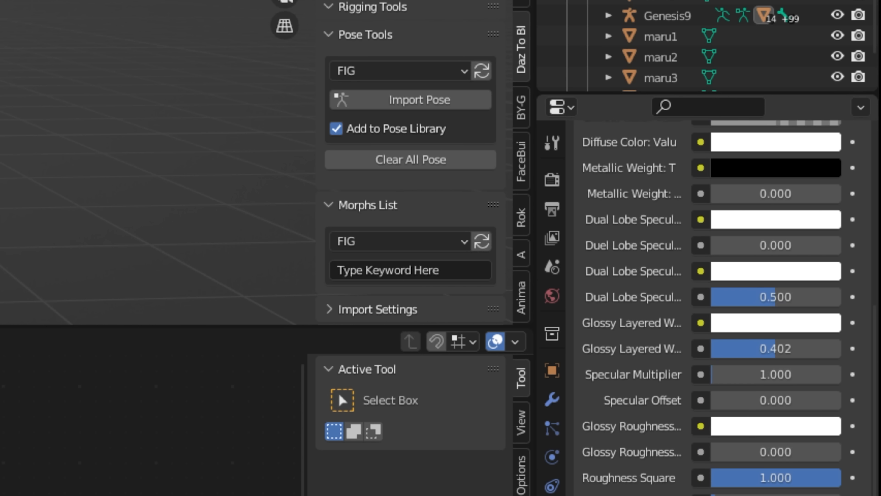
Use Alpha Blend for the eye moisture material and make its Cutout Opacity texture colour transparent
scroll(722, 299, down, 9)
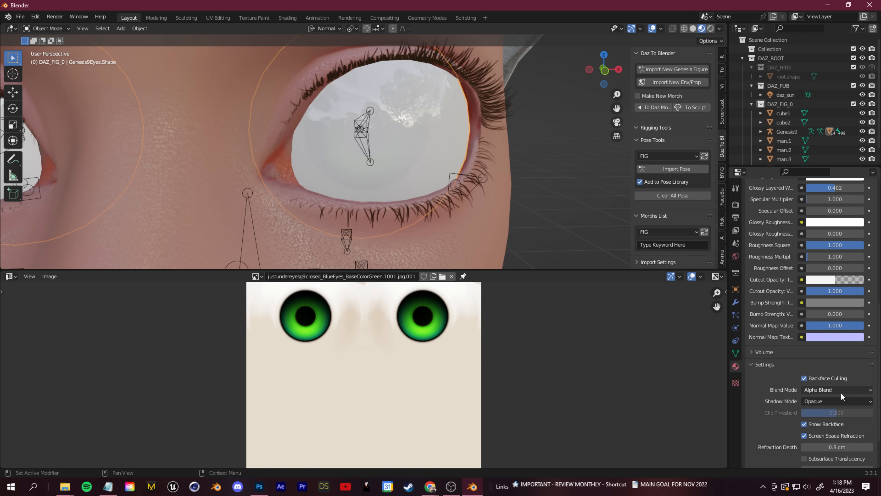
click(842, 391)
click(832, 431)
scroll(775, 362, up, 5)
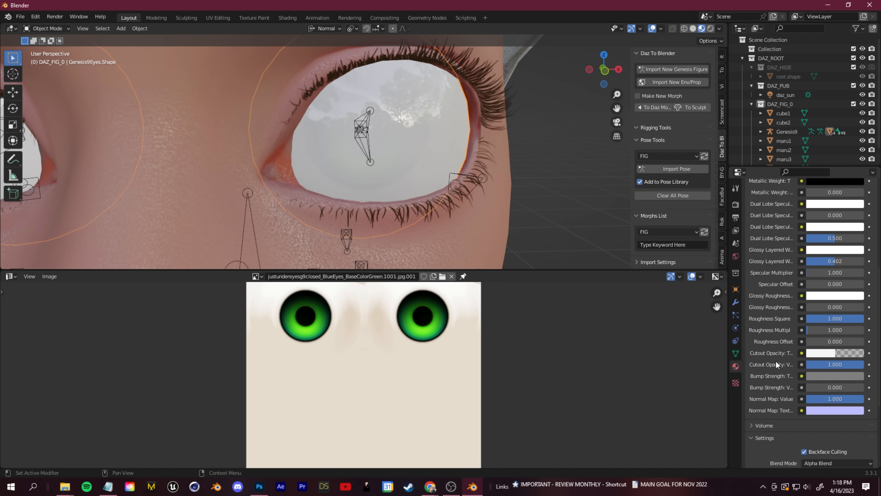
click(833, 352)
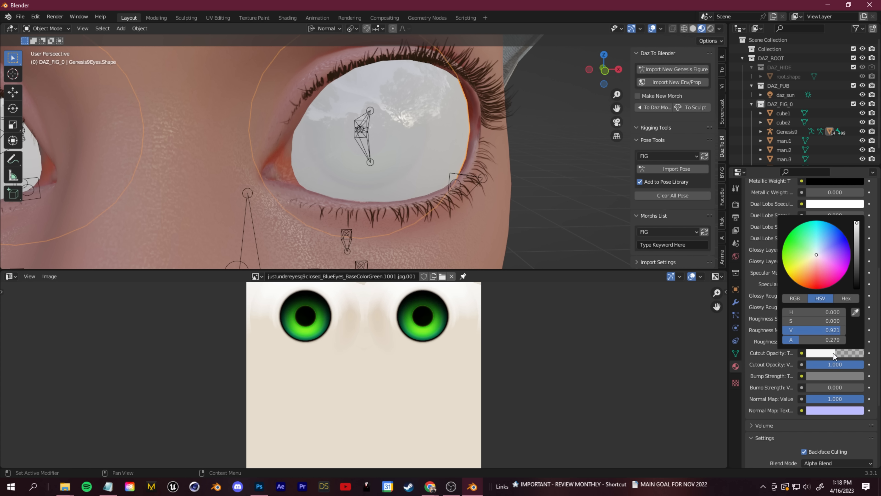
mouse_move(783, 339)
mouse_down()
mouse_move(851, 345)
mouse_move(798, 340)
mouse_move(794, 330)
mouse_up()
Enter Edit Mode on the eyes mesh and select all its geometry to display its UVs over the eye texture
middle_drag(451, 164, 412, 177)
scroll(411, 178, up, 4)
key(Tab)
scroll(411, 177, down, 4)
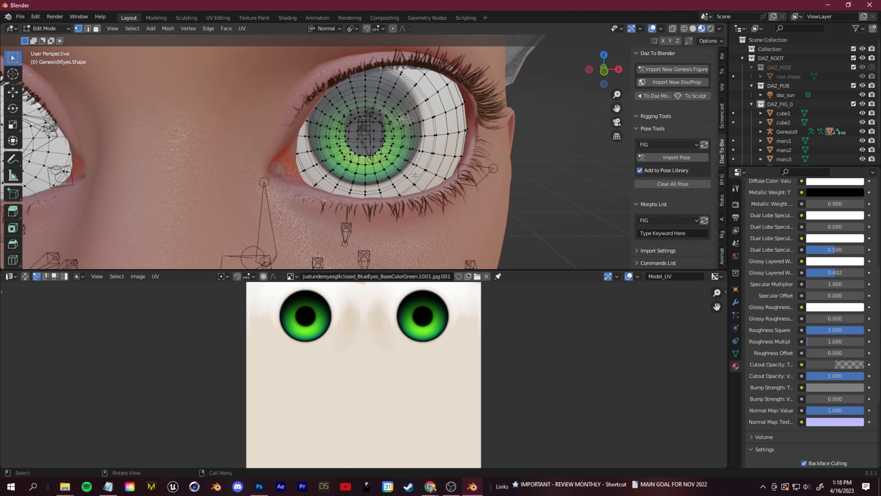
scroll(429, 189, up, 3)
key(a)
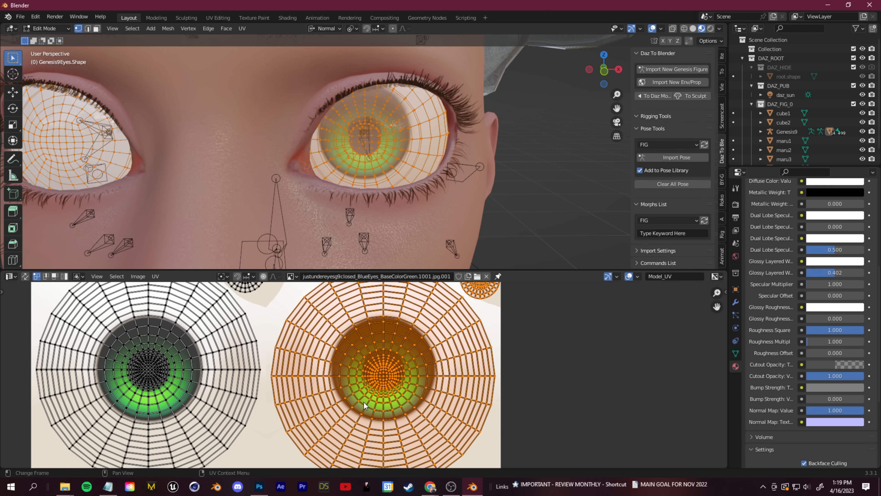
Centre the selected eye's UVs on the pupil of the eye texture, deselect them and return to Object Mode
scroll(363, 404, up, 5)
key(g)
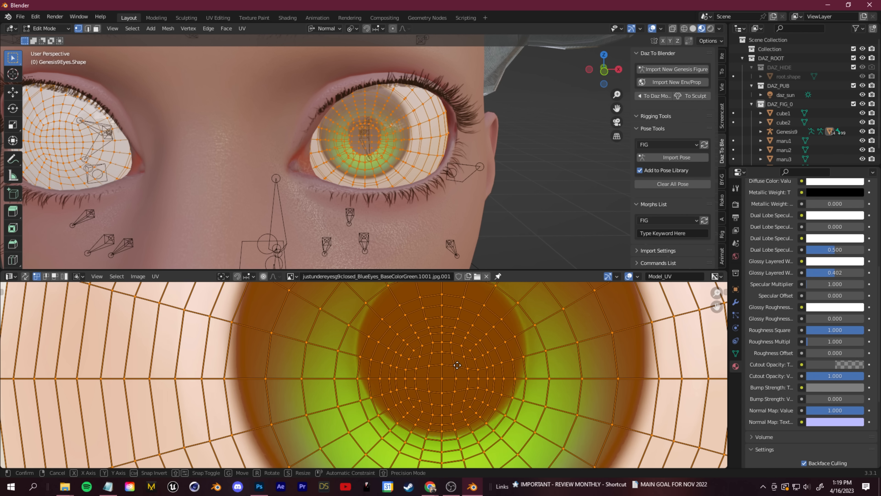
click(455, 336)
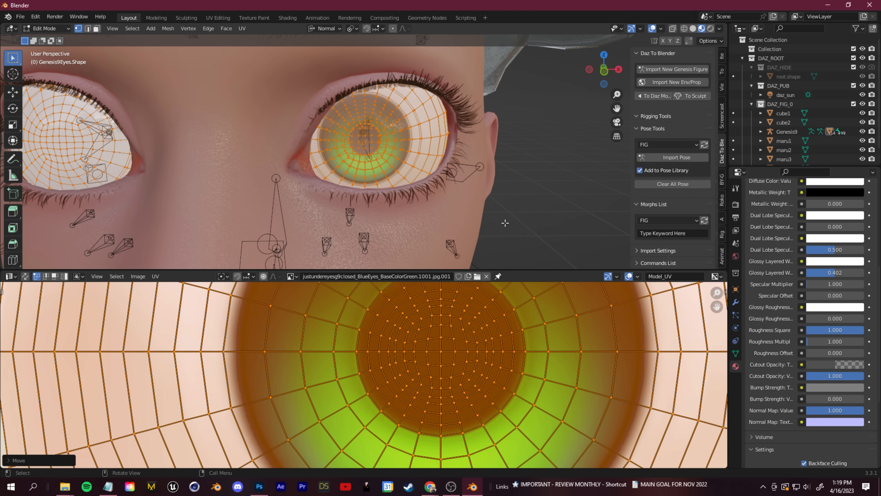
click(485, 240)
middle_drag(421, 232, 428, 227)
scroll(428, 227, down, 4)
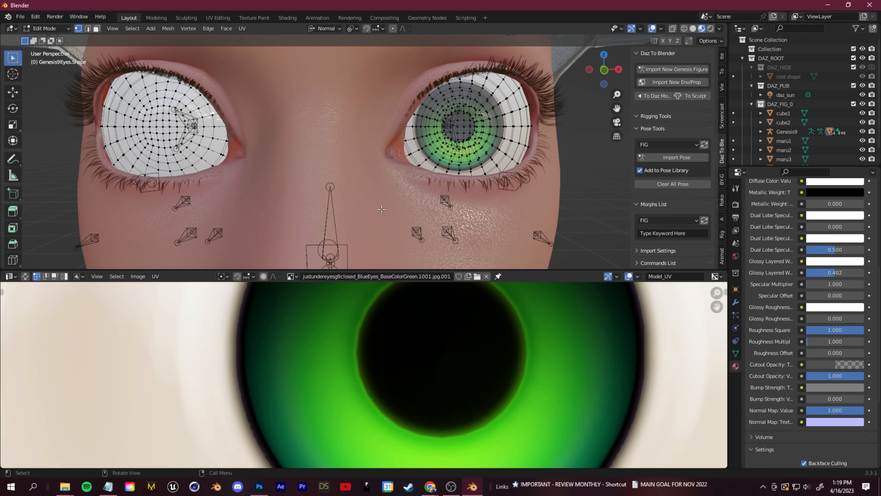
key(Tab)
scroll(383, 213, down, 2)
scroll(383, 213, down, 4)
shift+middle_drag(383, 213, 465, 212)
scroll(465, 212, down, 1)
Use Alpha Blend for the Genesis 9 Eyes_EyeMoisture Right material and make its Cutout Opacity texture colour transparent
scroll(805, 238, up, 10)
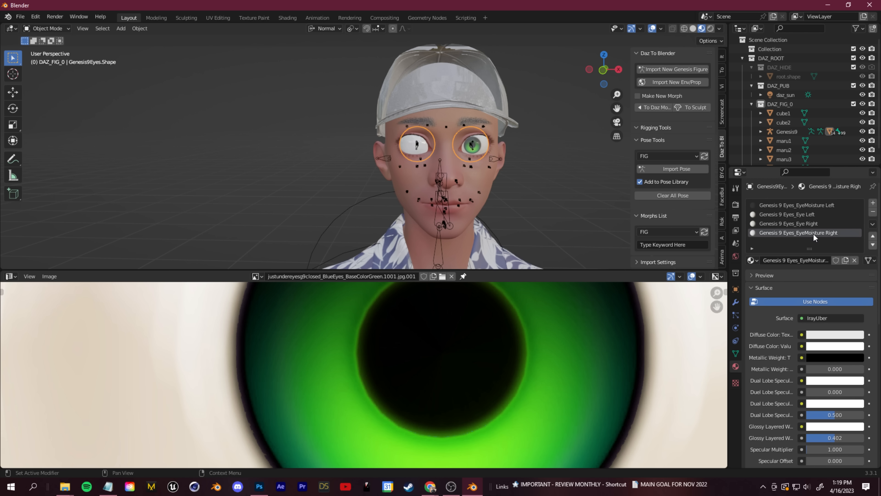
scroll(452, 178, up, 4)
middle_drag(451, 179, 459, 180)
scroll(458, 178, up, 4)
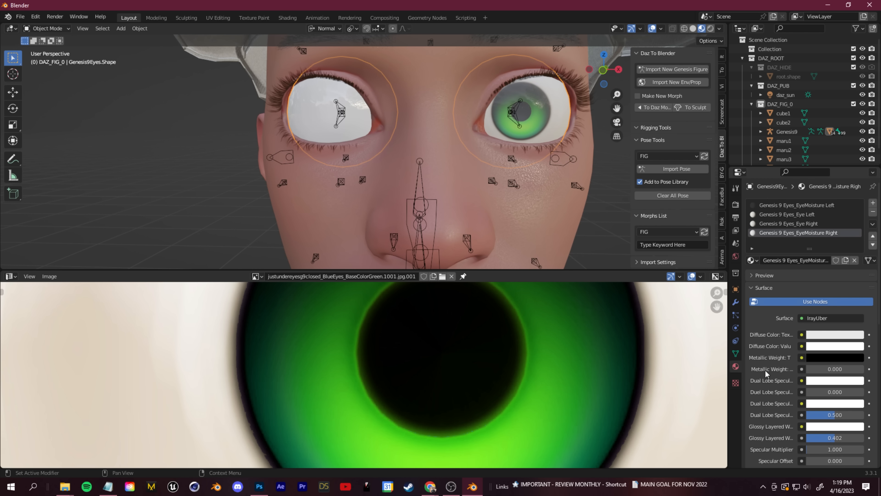
scroll(762, 391, down, 10)
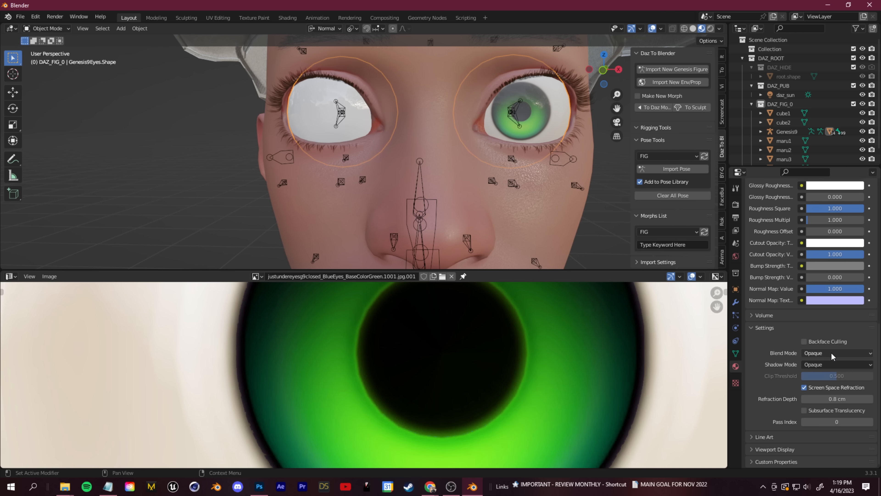
click(830, 355)
click(834, 393)
scroll(828, 300, up, 3)
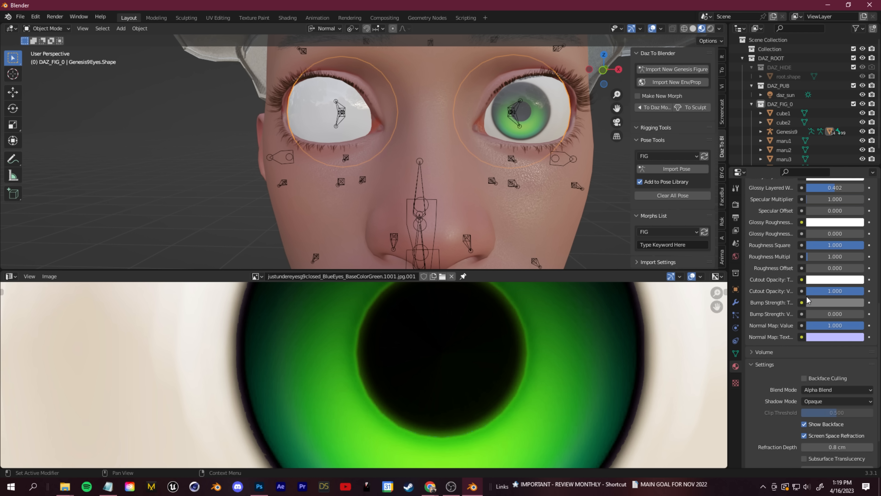
click(829, 282)
drag(840, 257, 799, 261)
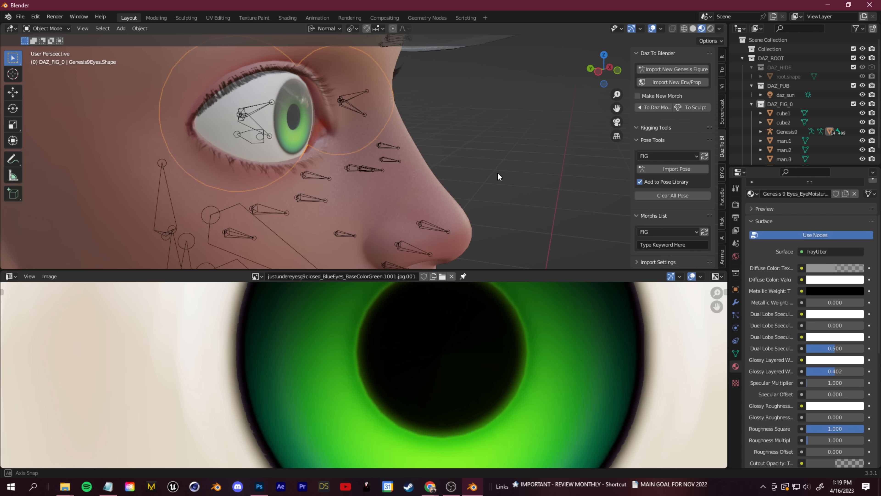
Darken the eye moisture material's Diffuse Color texture colour to black
click(843, 267)
drag(802, 247, 786, 247)
middle_drag(472, 153, 517, 126)
shift+middle_drag(502, 215, 477, 212)
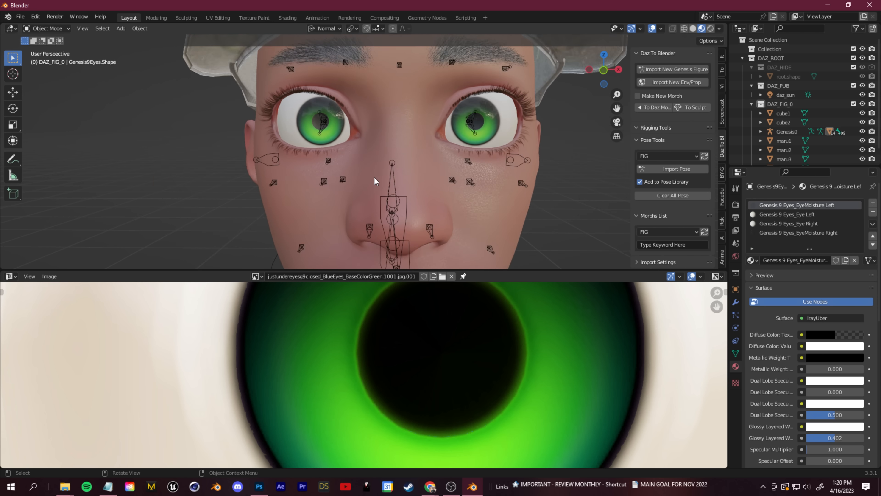
Make Genesis 9 Eyes_Eye Right the active material of the eyes mesh and select the eye geometry in Edit Mode
scroll(368, 153, up, 4)
shift+middle_drag(360, 128, 375, 196)
scroll(375, 196, down, 3)
click(301, 153)
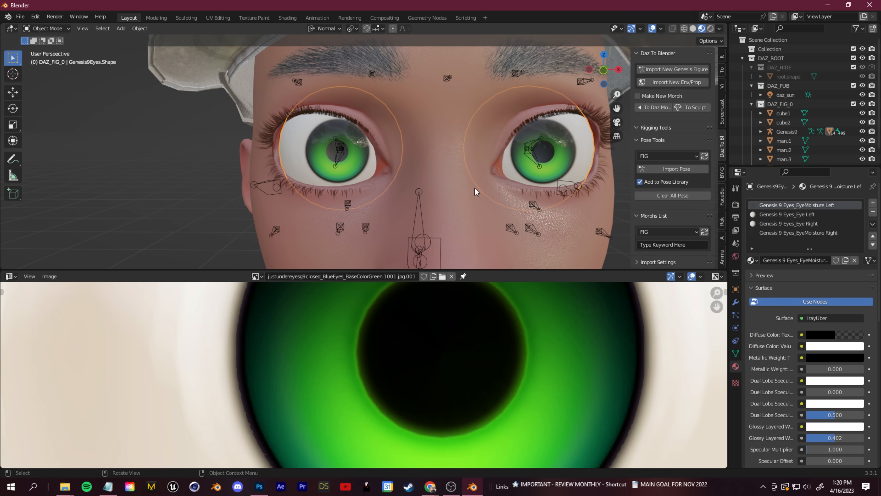
scroll(489, 205, down, 1)
click(815, 221)
scroll(334, 202, up, 1)
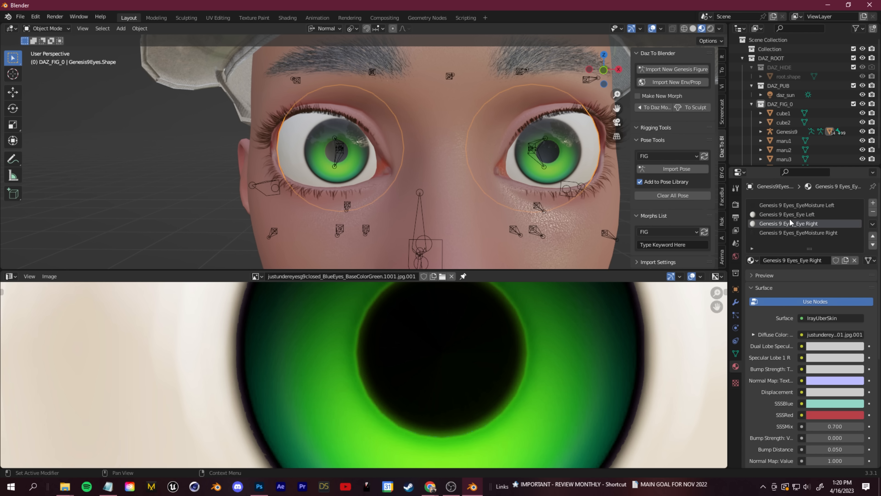
key(Tab)
scroll(353, 190, up, 3)
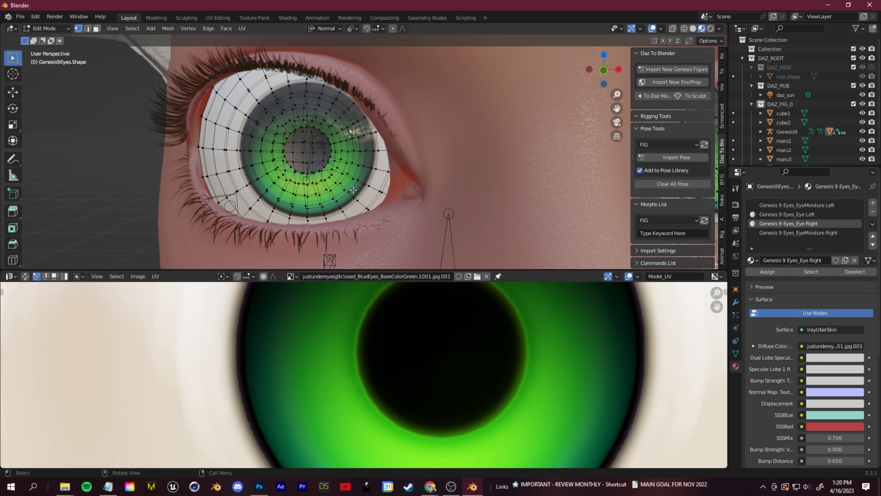
key(a)
scroll(350, 166, down, 3)
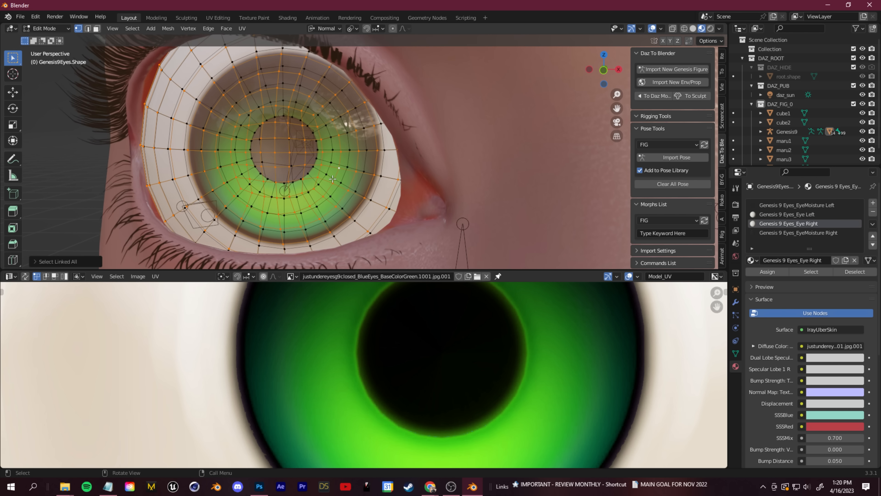
scroll(452, 402, down, 5)
scroll(391, 371, up, 5)
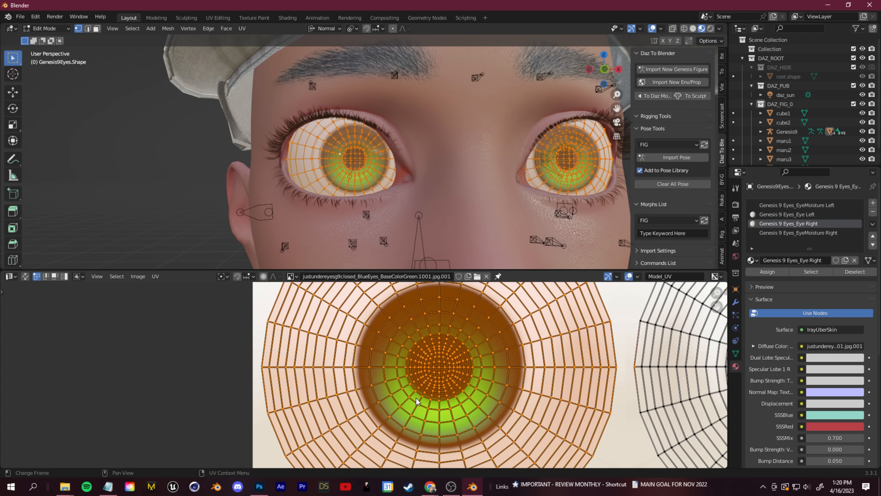
Centre the right eye's UVs on the texture's pupil, deselect them and return to Object Mode
key(g)
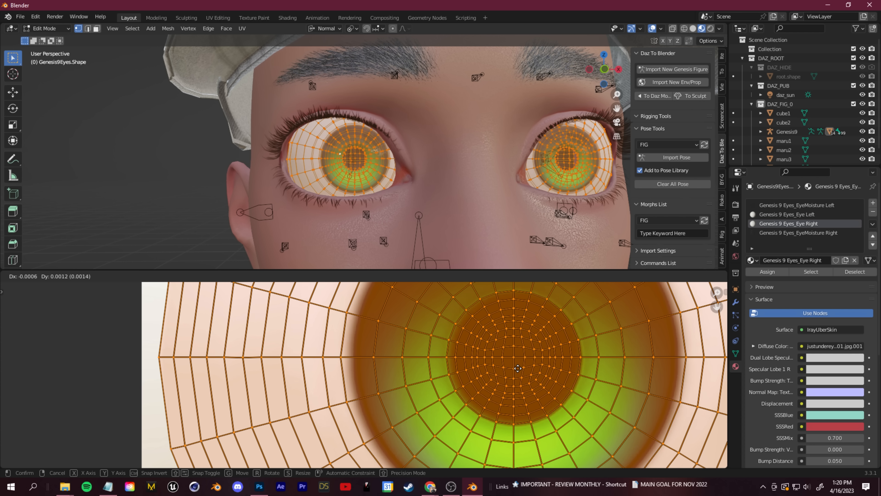
click(520, 371)
click(144, 151)
scroll(144, 150, down, 5)
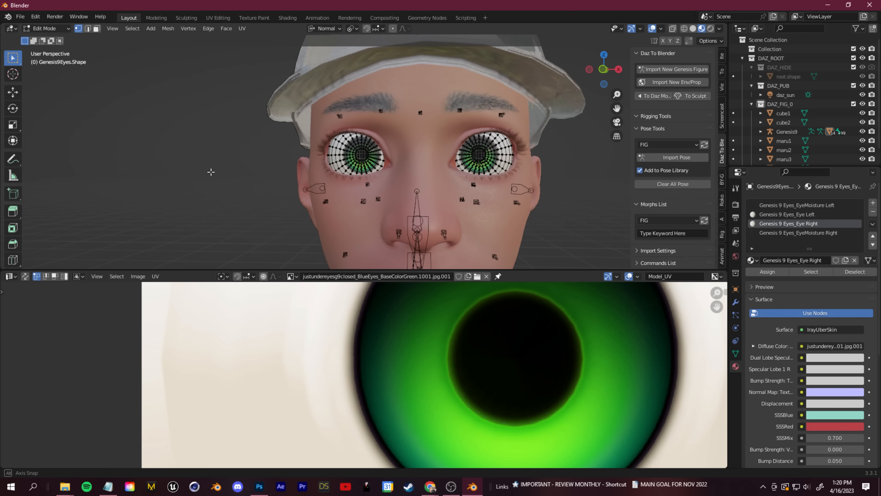
key(Tab)
scroll(377, 146, down, 3)
scroll(378, 147, up, 3)
middle_drag(378, 146, 317, 207)
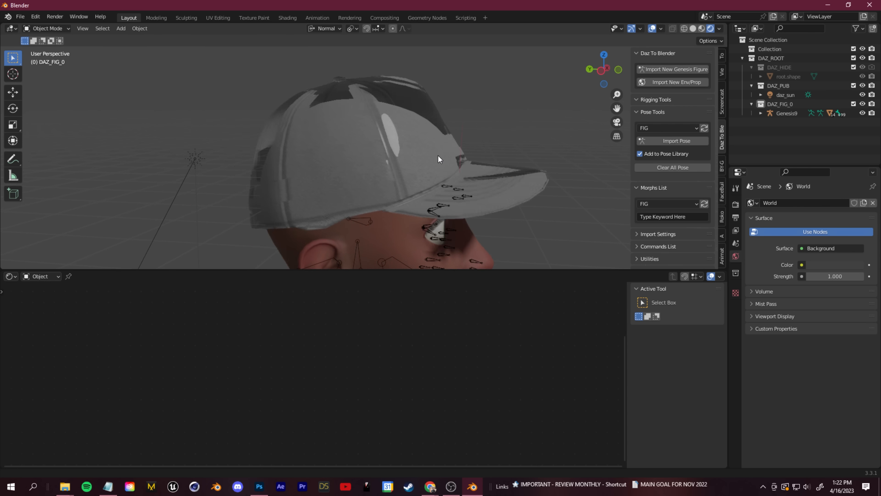
Select the baseball cap and set the blend mode of its 3duG8FMSMBaseballCap_Front material to Opaque
middle_drag(437, 159, 462, 169)
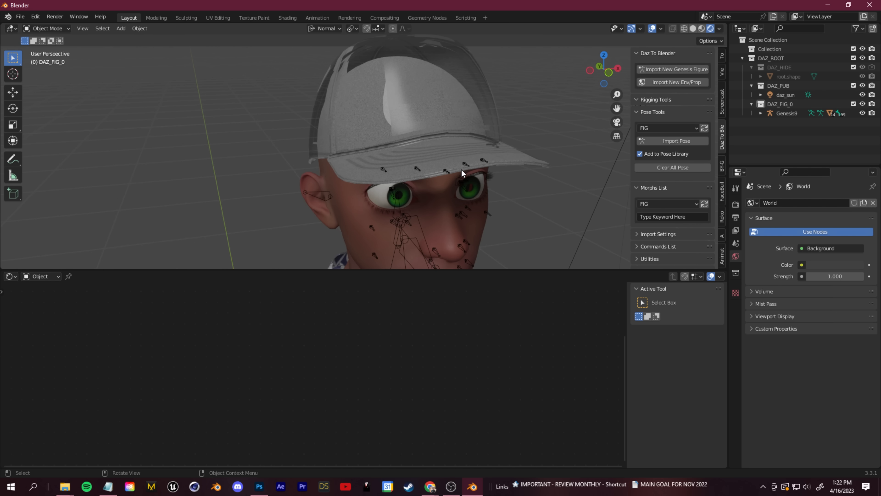
scroll(428, 217, down, 1)
scroll(429, 222, up, 6)
middle_drag(412, 224, 328, 150)
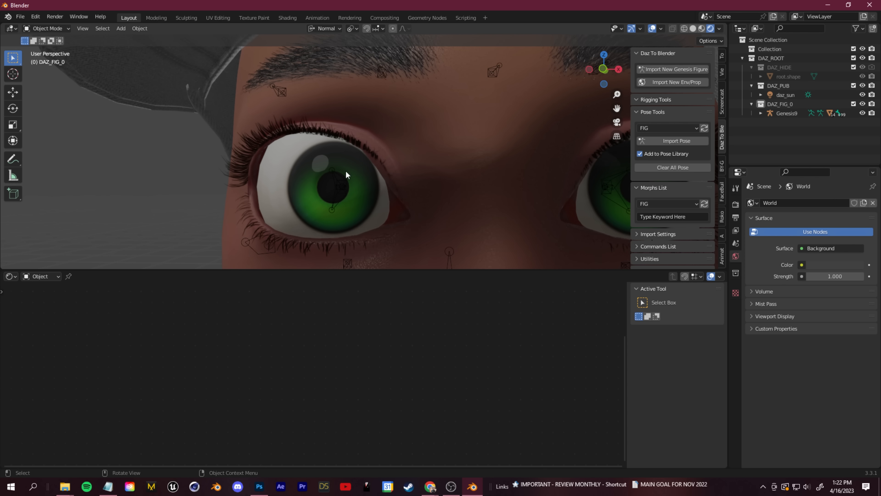
scroll(306, 195, down, 5)
middle_drag(315, 201, 313, 175)
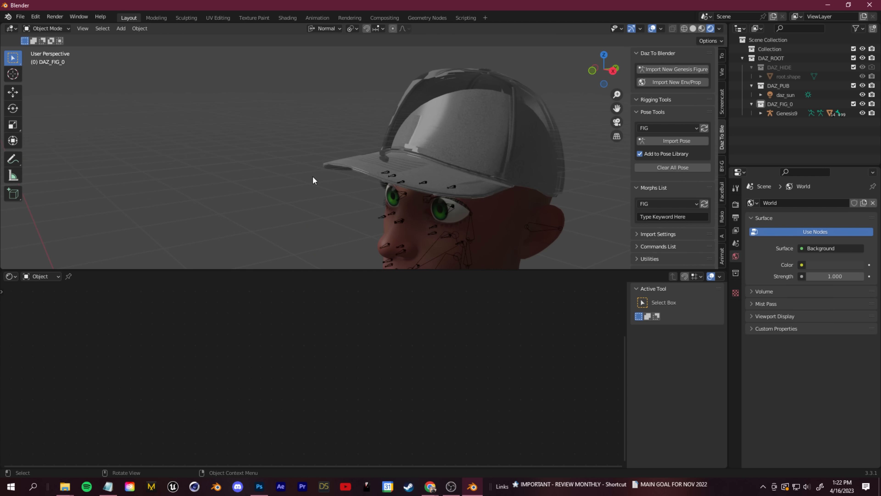
click(443, 121)
middle_drag(443, 120, 409, 125)
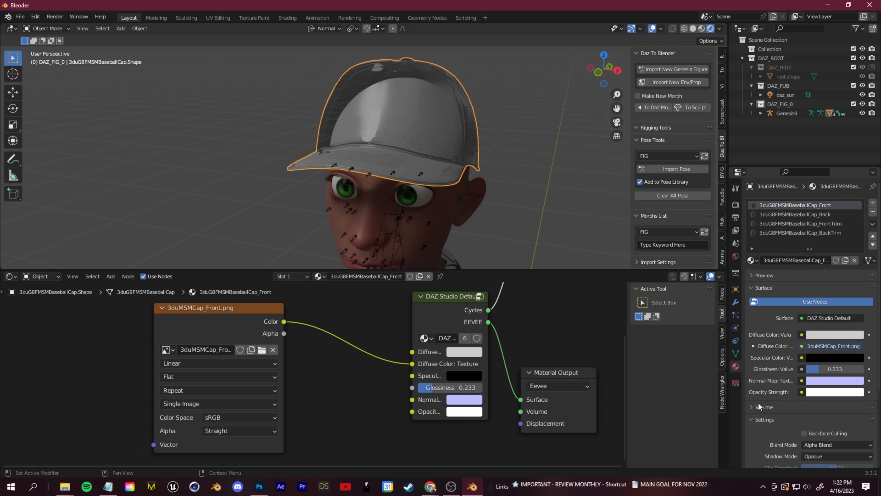
scroll(752, 406, down, 6)
click(820, 348)
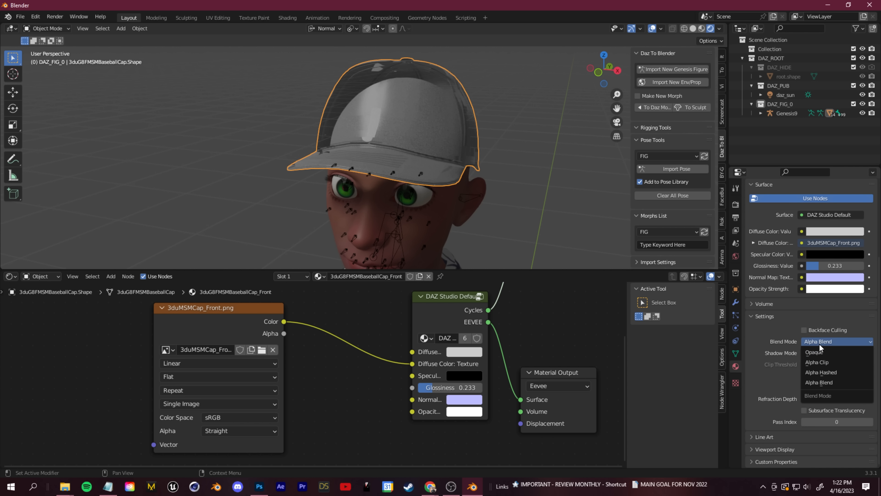
click(832, 363)
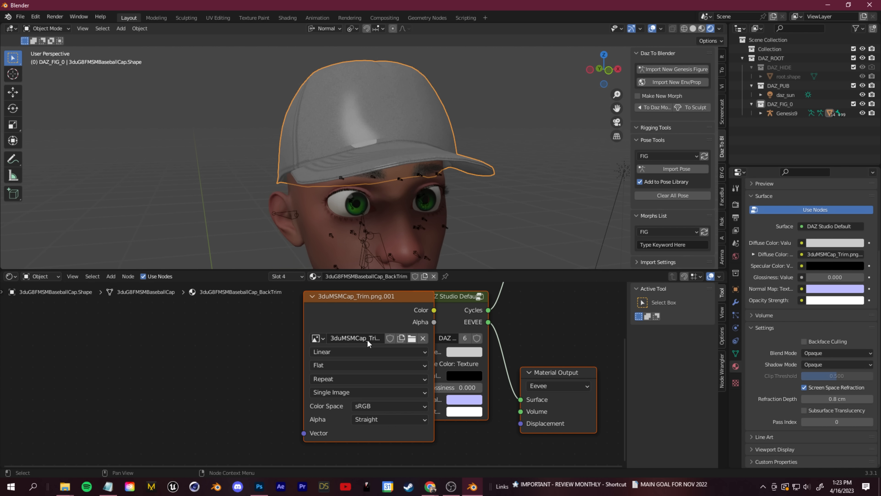
Move the cap BackTrim material's image texture node clear of the DAZ Studio Default node in the Shader Editor
drag(369, 304, 247, 338)
click(11, 277)
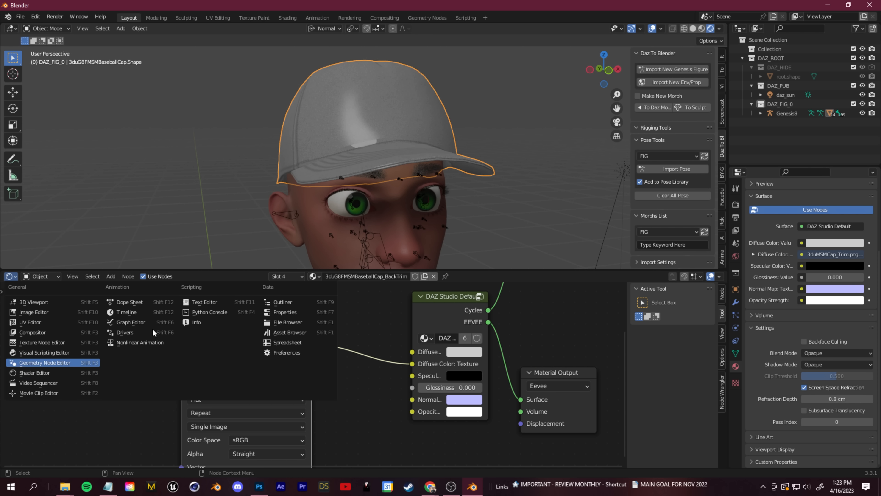
click(60, 369)
scroll(768, 418, up, 5)
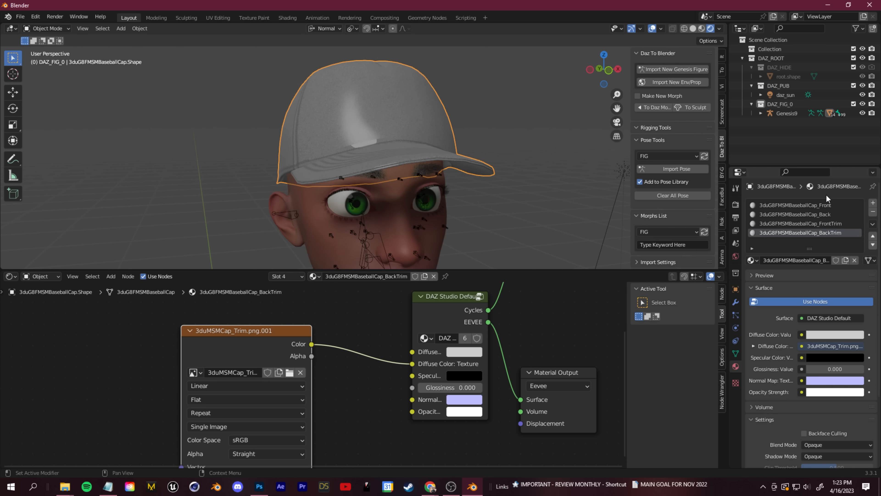
Set the Glossiness of the cap's Front material to 0.325 and raise the Glossiness of its Back material
click(825, 205)
drag(430, 383, 434, 383)
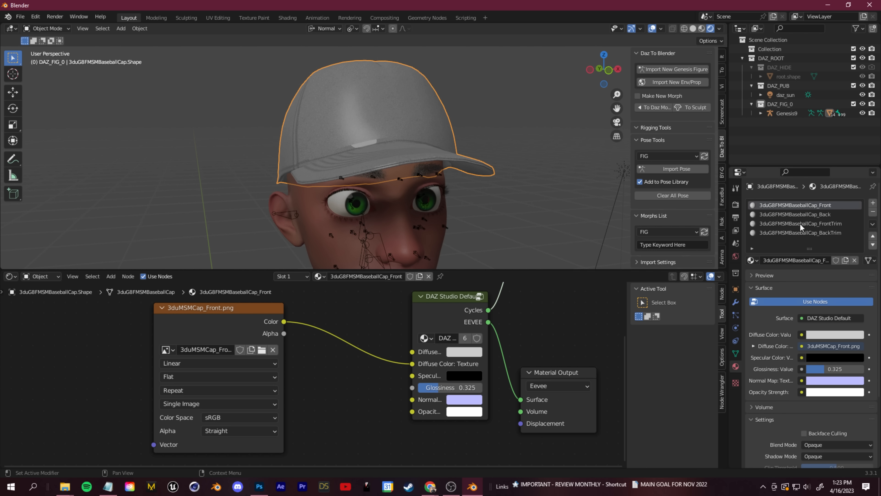
click(800, 216)
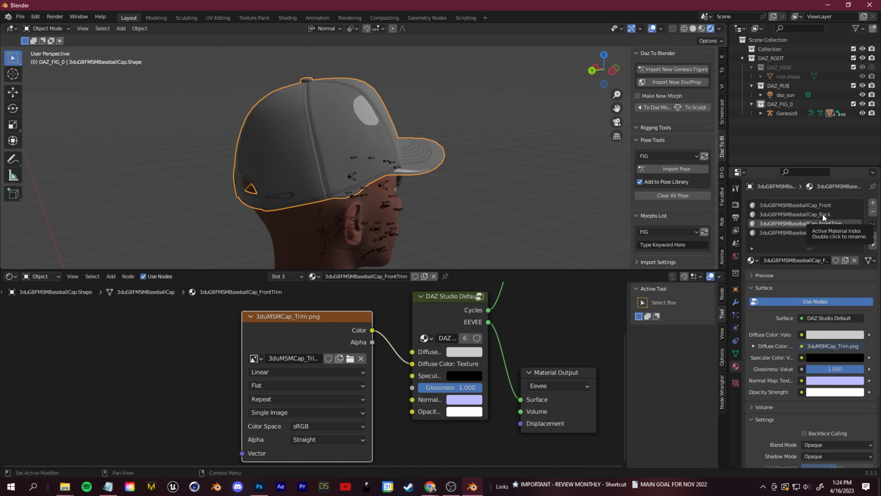
click(822, 214)
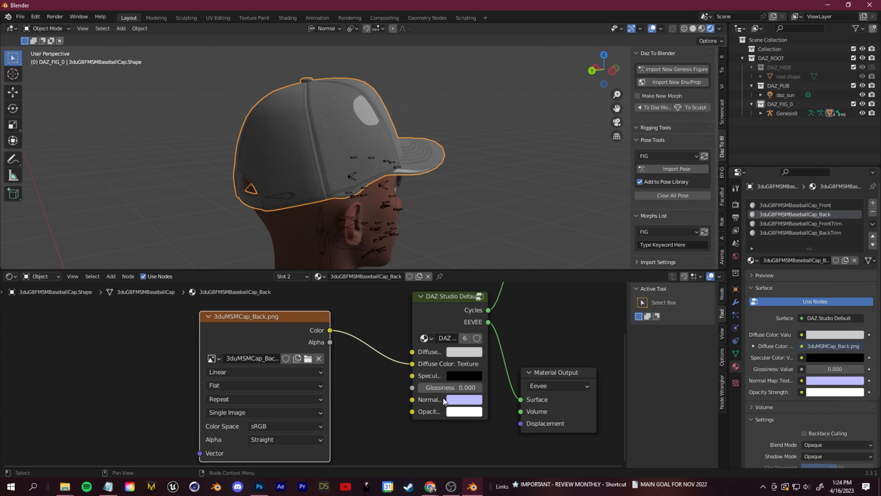
drag(445, 388, 504, 386)
click(798, 224)
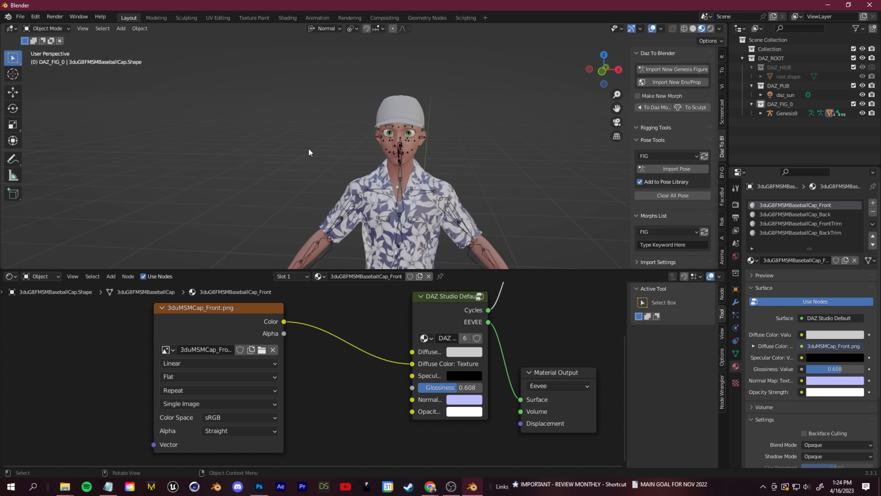
Select the eyebrow fibers, remove their Fibers39_24000_defaultMat material slot and give them a new Principled BSDF material
scroll(421, 202, up, 7)
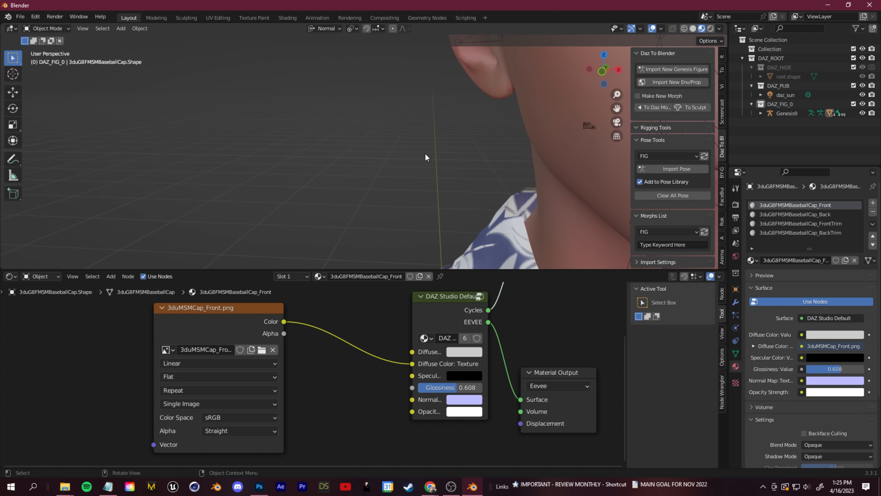
scroll(424, 153, down, 8)
scroll(392, 112, up, 4)
shift+middle_drag(392, 112, 327, 166)
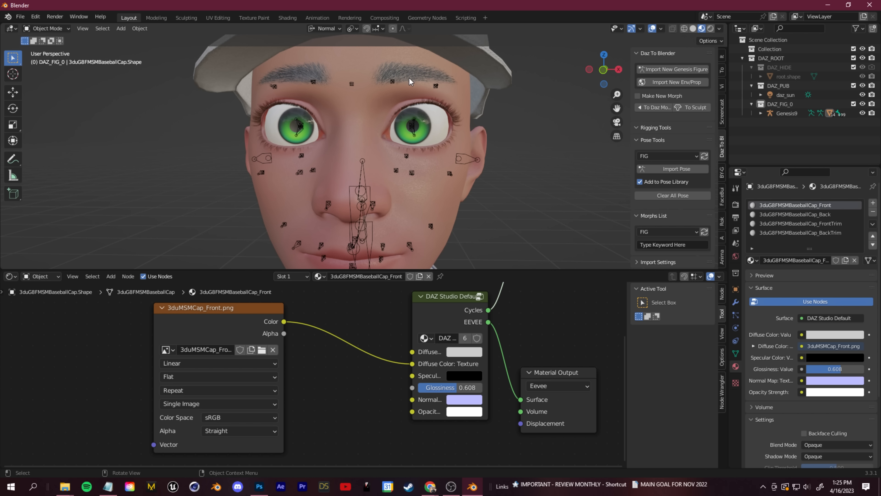
click(409, 77)
scroll(393, 110, up, 4)
shift+middle_drag(393, 109, 380, 143)
click(607, 200)
click(467, 136)
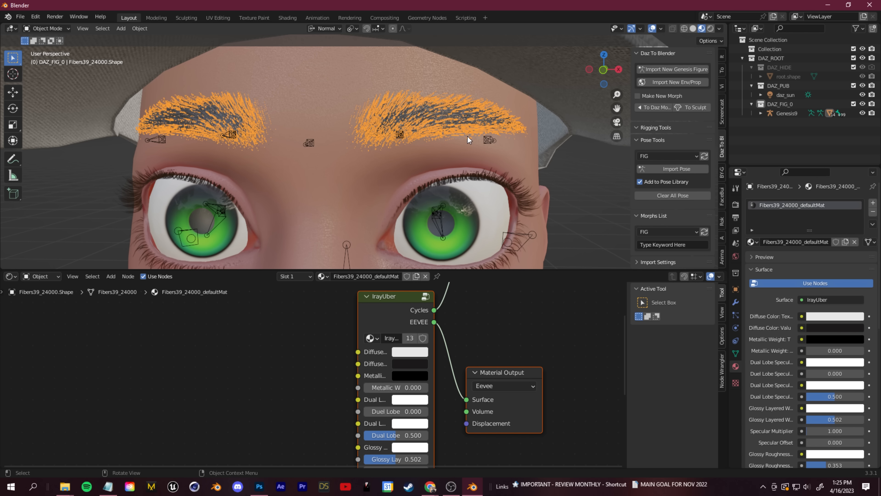
scroll(442, 298, down, 3)
click(873, 213)
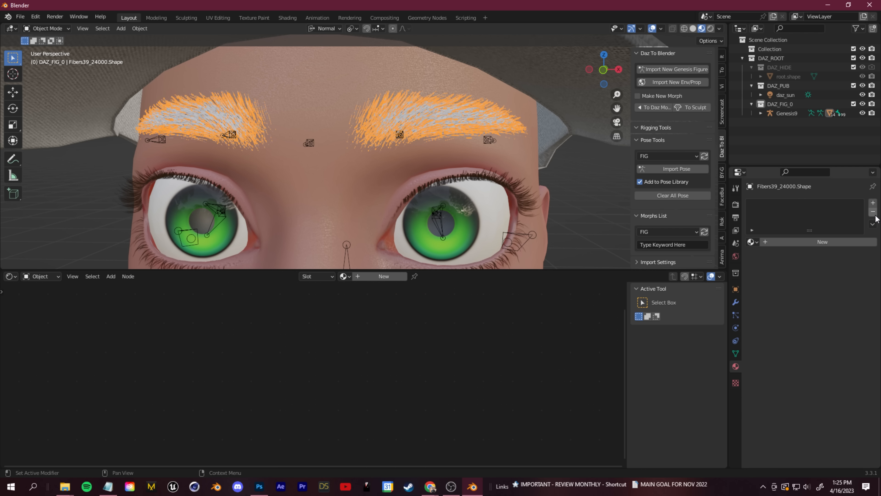
click(798, 243)
middle_drag(404, 361, 322, 403)
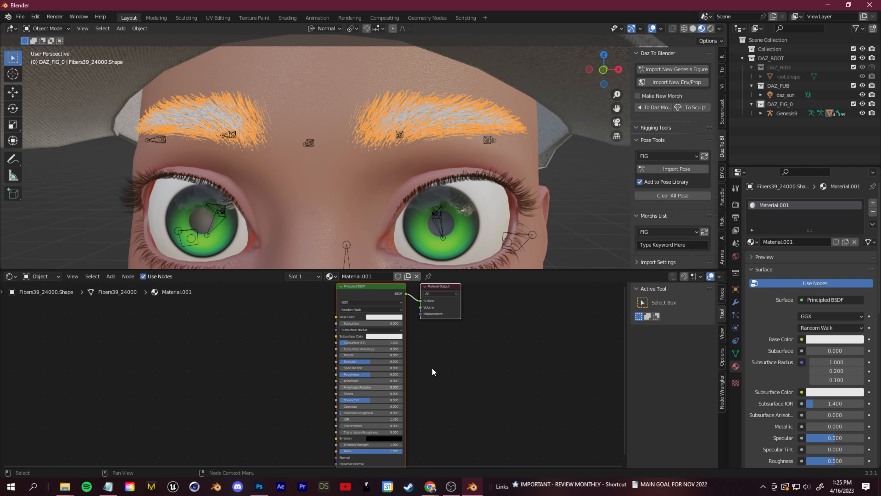
scroll(404, 332, up, 4)
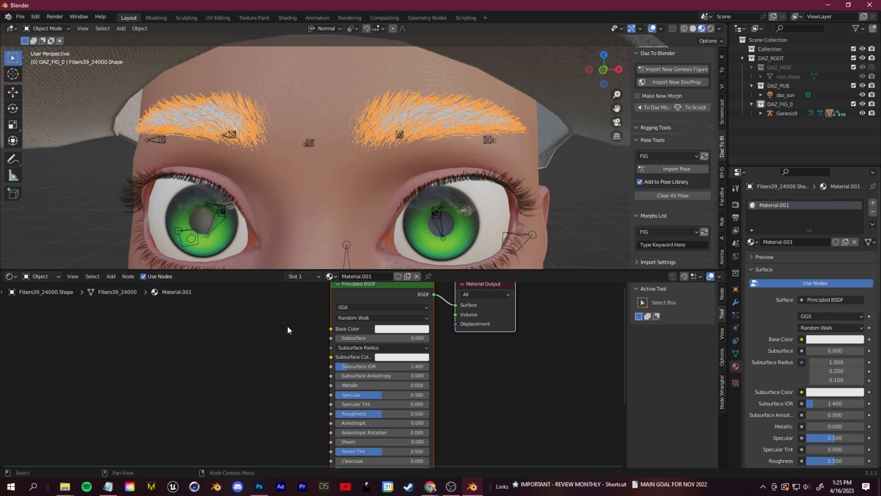
Hide the Genesis9 armature and the baseball cap mesh so that the figure's bald head is exposed
middle_drag(534, 352, 524, 373)
click(409, 340)
click(420, 242)
drag(474, 190, 474, 239)
drag(474, 238, 474, 236)
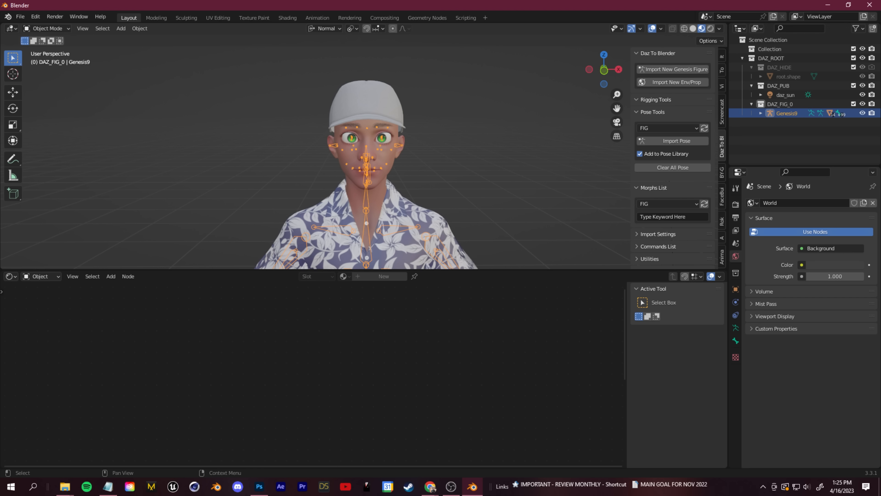
click(862, 113)
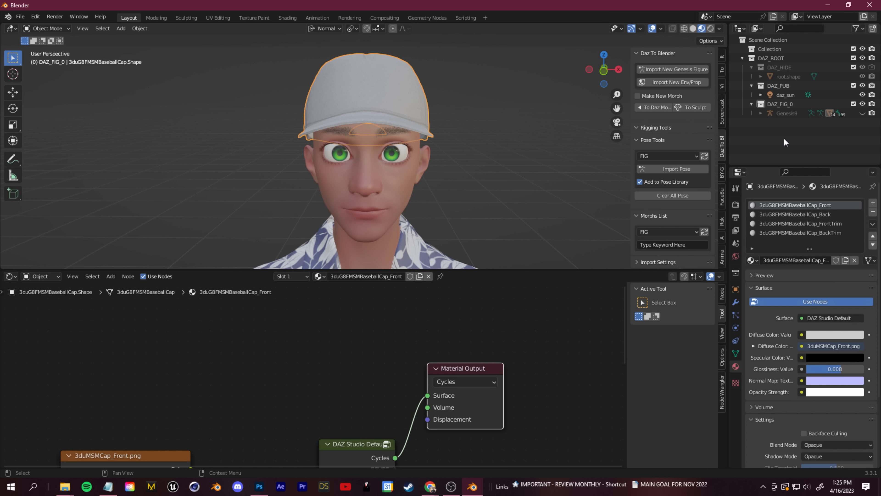
click(761, 113)
click(862, 141)
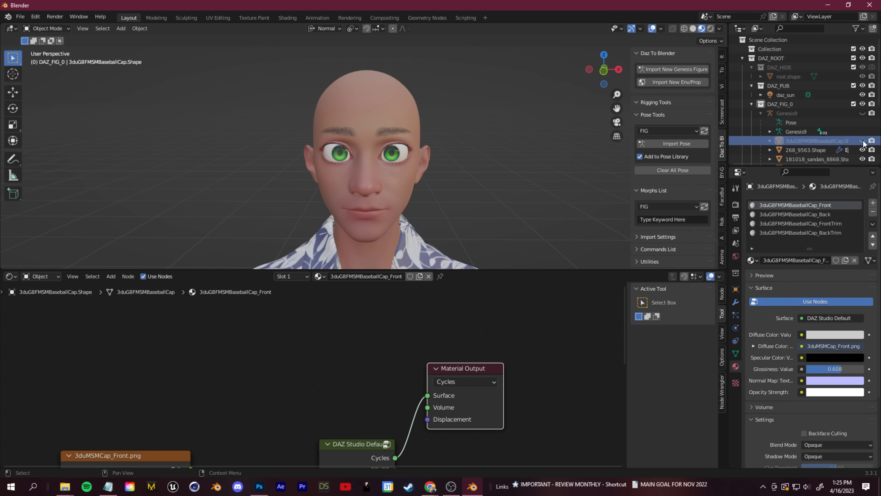
Select the Genesis9 body mesh and examine the toon face and head from several angles and distances
scroll(483, 120, down, 4)
click(376, 149)
scroll(465, 165, up, 5)
middle_drag(464, 165, 495, 184)
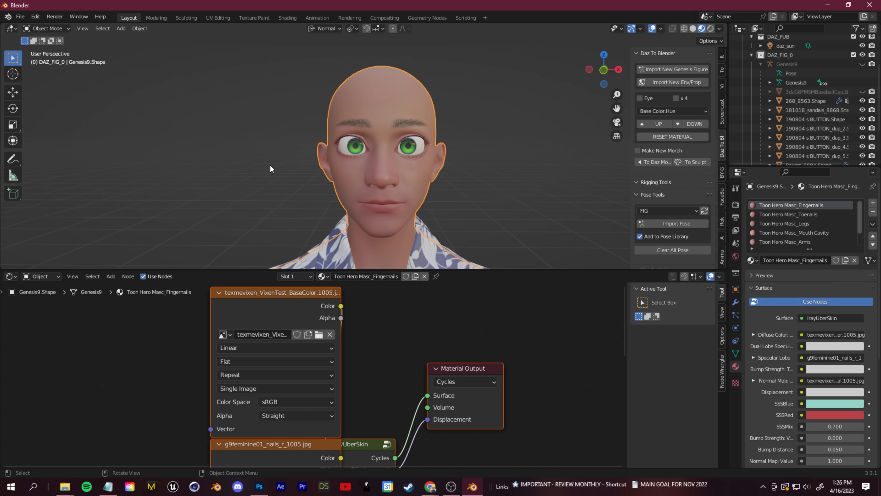
middle_drag(270, 166, 381, 165)
scroll(316, 175, up, 3)
middle_drag(316, 174, 335, 177)
scroll(242, 155, down, 3)
middle_drag(242, 155, 305, 163)
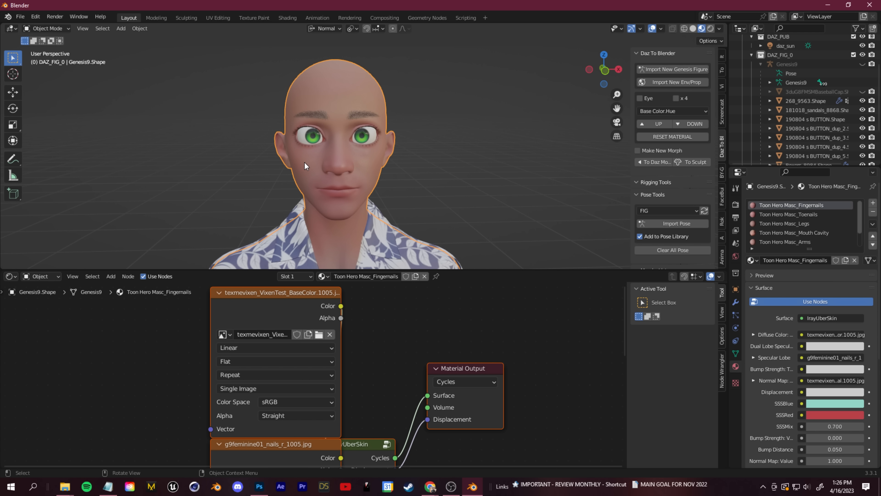
middle_drag(304, 162, 320, 197)
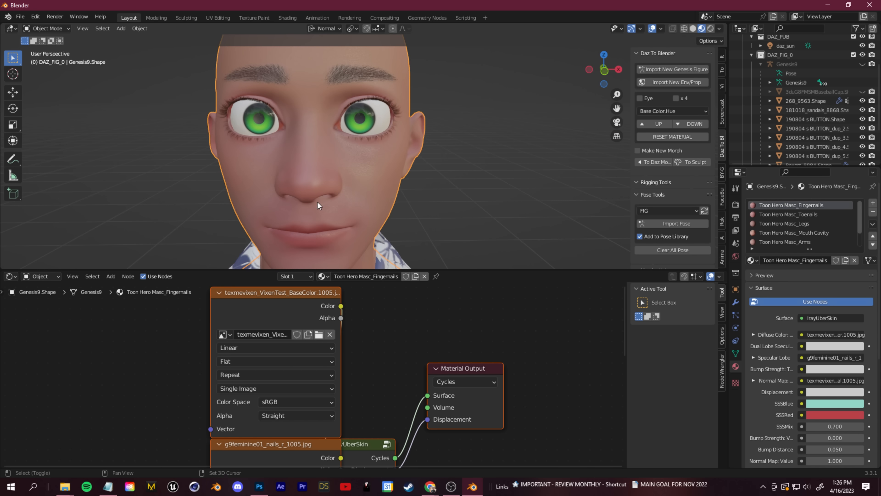
scroll(441, 260, up, 2)
middle_drag(362, 154, 331, 219)
scroll(370, 223, down, 5)
scroll(353, 231, up, 5)
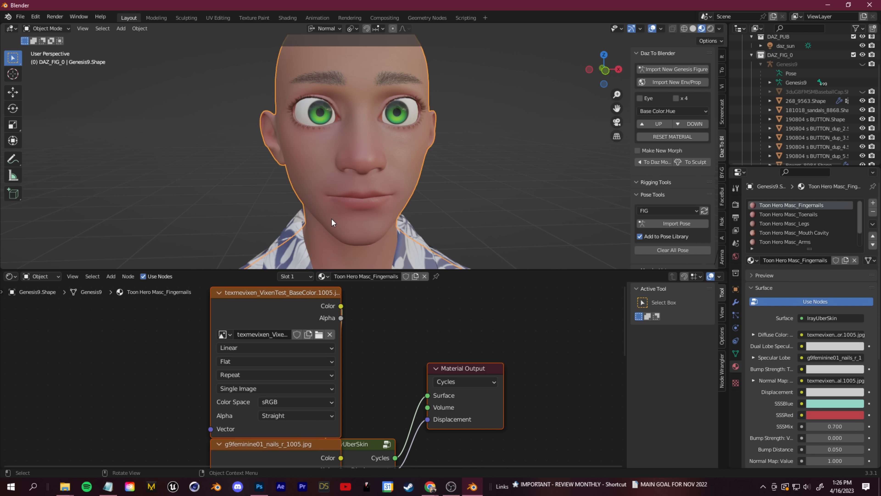
scroll(334, 220, down, 1)
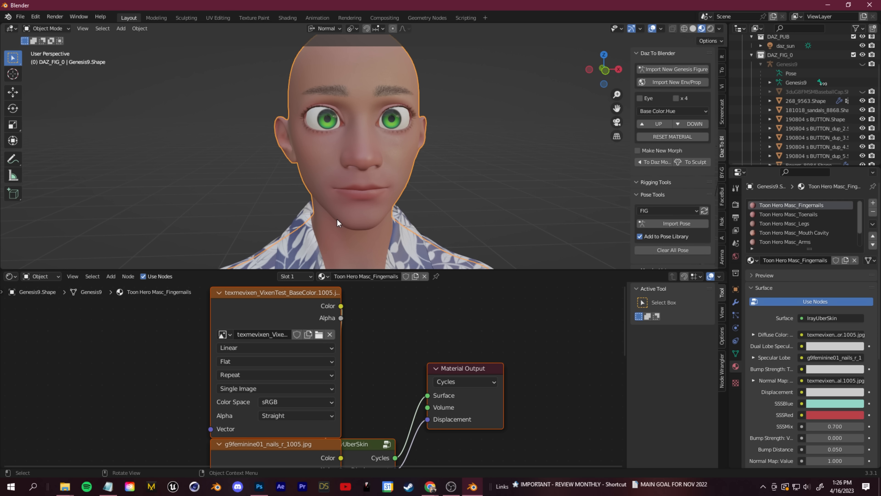
scroll(346, 217, up, 3)
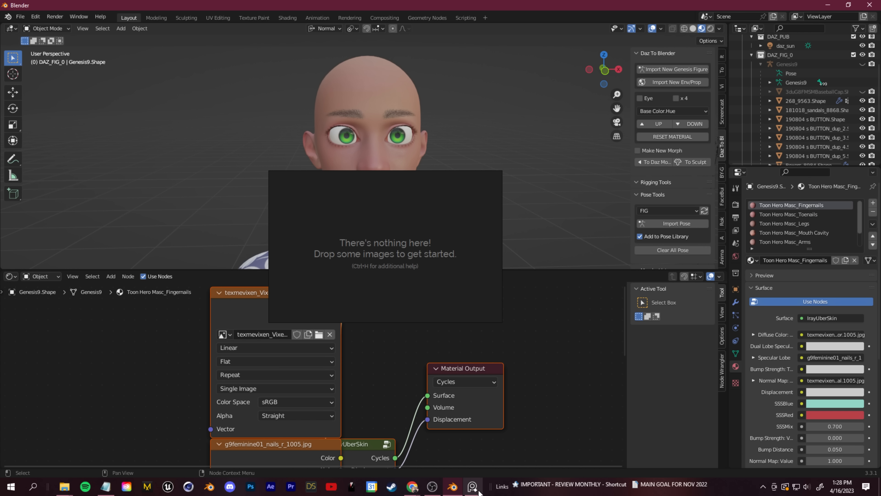
Switch to PureRef and adjust the height of its empty window over the character's 3D view
click(476, 490)
click(476, 489)
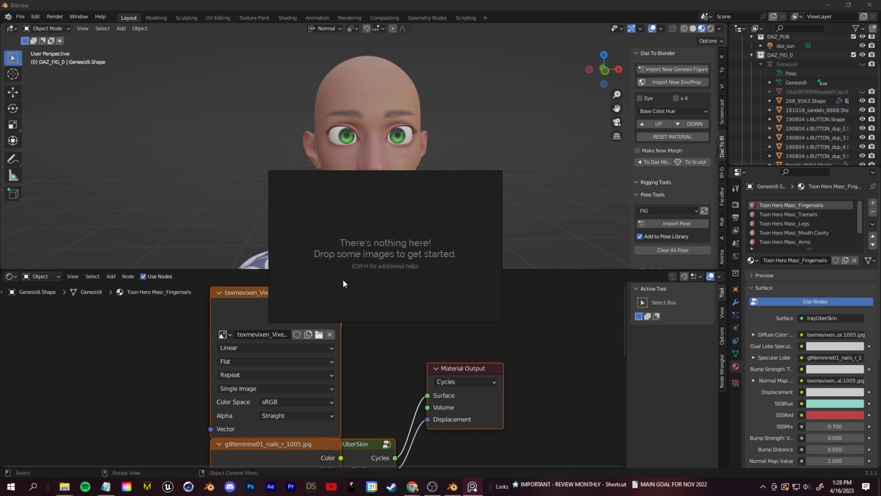
drag(383, 173, 368, 173)
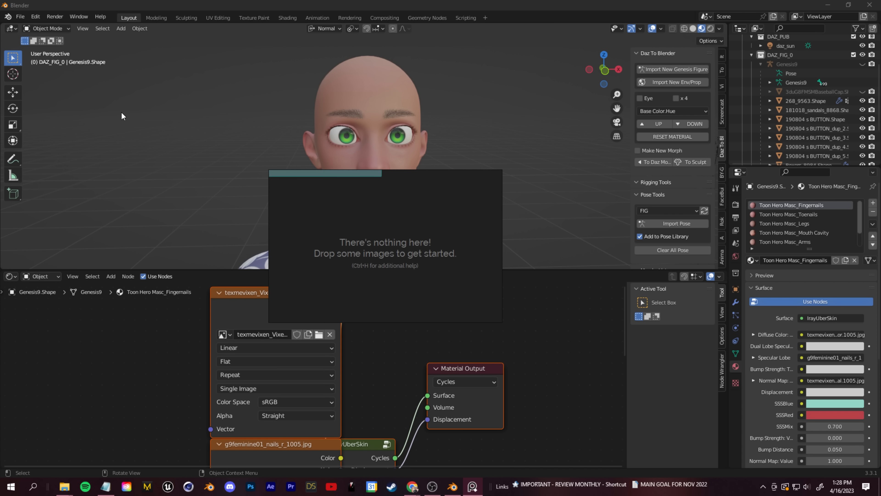
mouse_move(423, 171)
mouse_down()
mouse_move(410, 176)
mouse_move(434, 173)
mouse_up()
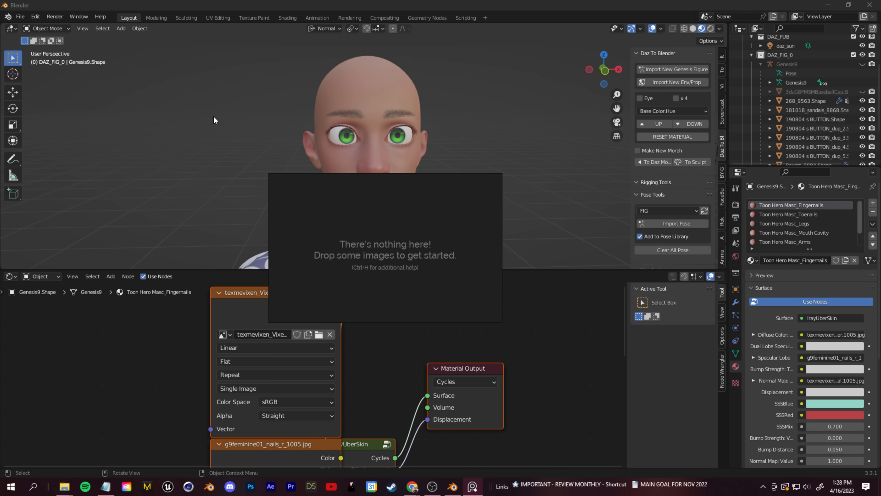
drag(421, 173, 420, 170)
middle_drag(258, 120, 280, 89)
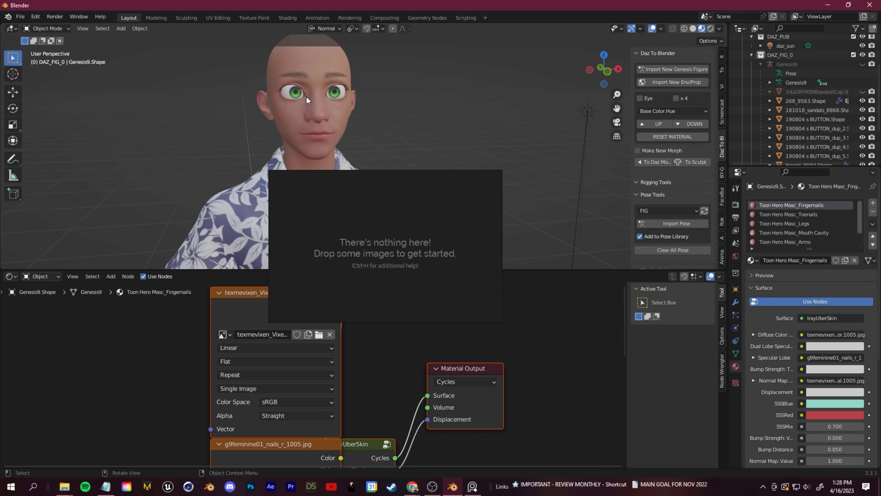
scroll(442, 288, down, 6)
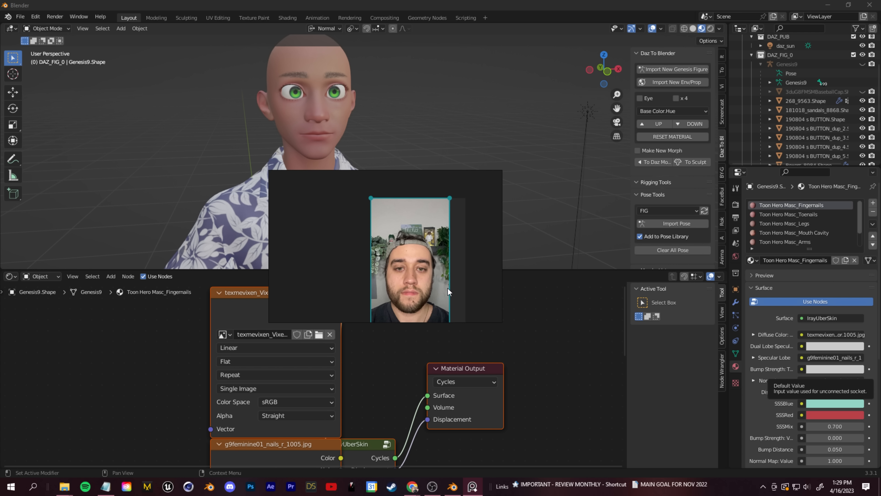
Arrange the side-profile reference photo beside the front-face photo on the reference board
middle_drag(451, 287, 423, 262)
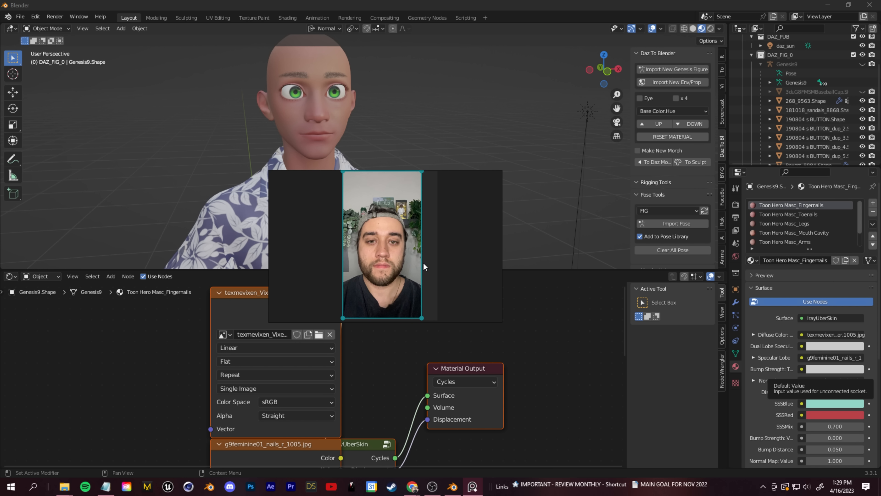
scroll(422, 263, down, 4)
drag(444, 250, 337, 256)
scroll(377, 277, up, 4)
scroll(377, 277, down, 2)
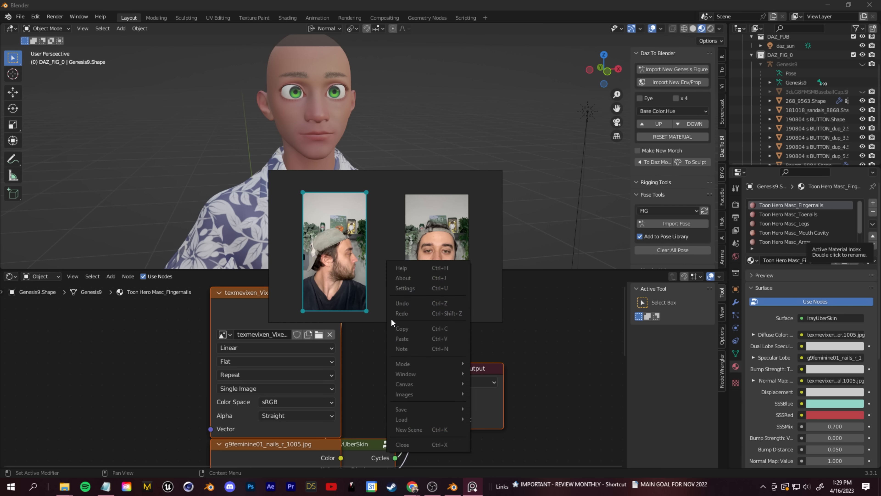
Turn on Overlay Selection mode for the reference board with the two photos
mouse_move(426, 361)
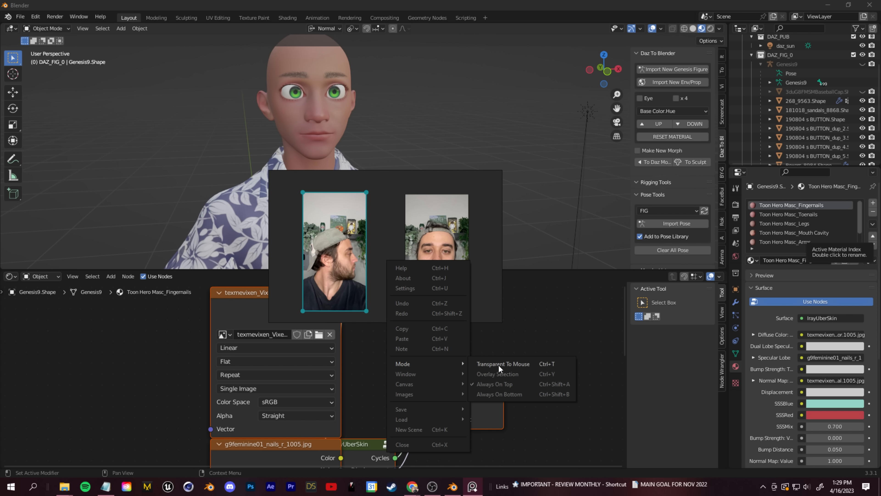
click(507, 372)
click(345, 260)
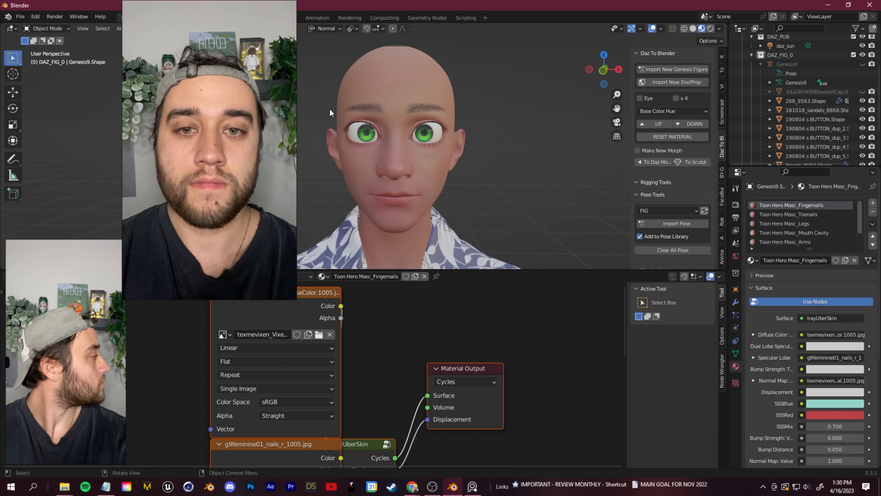
Put the Genesis9 body mesh into Sculpt Mode and choose the Grab brush
click(374, 157)
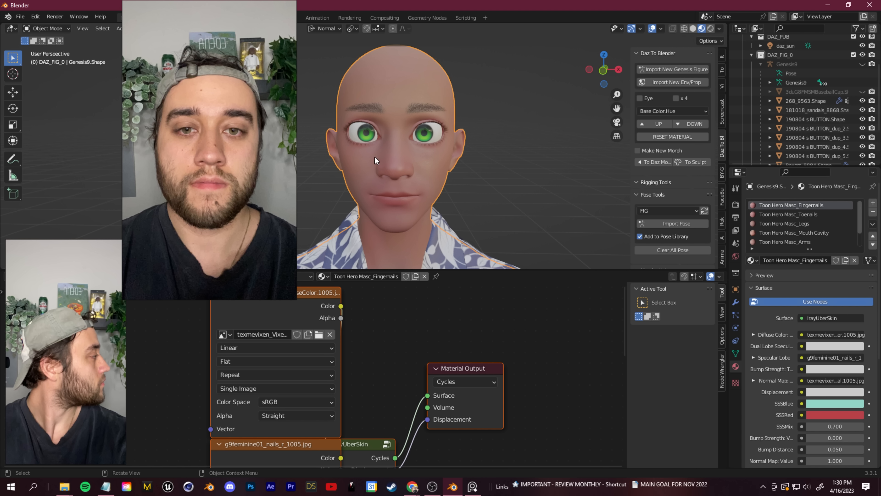
click(47, 27)
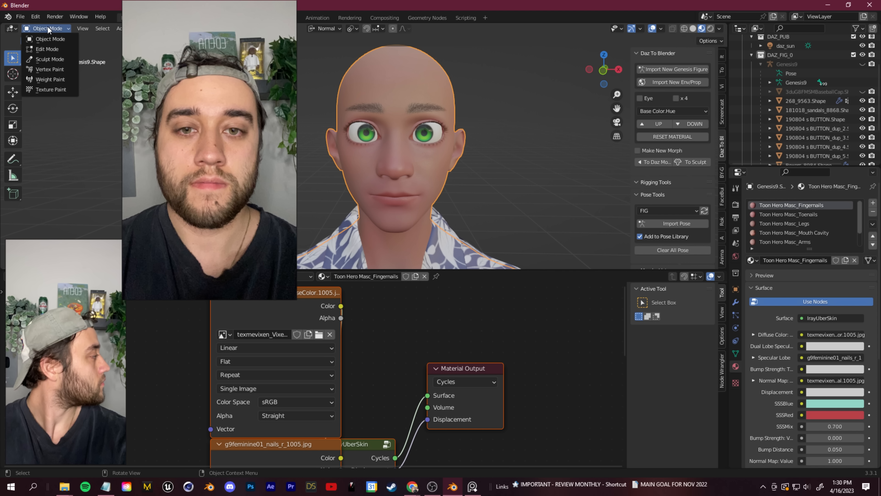
click(46, 60)
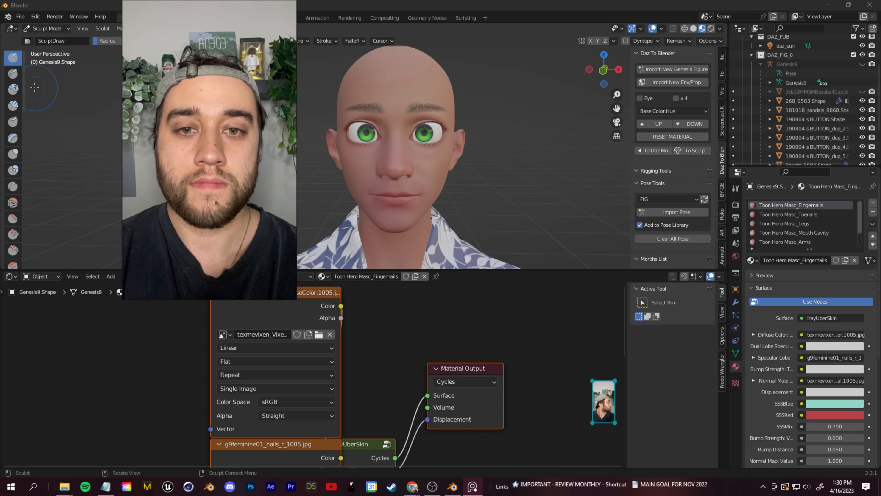
scroll(14, 132, down, 8)
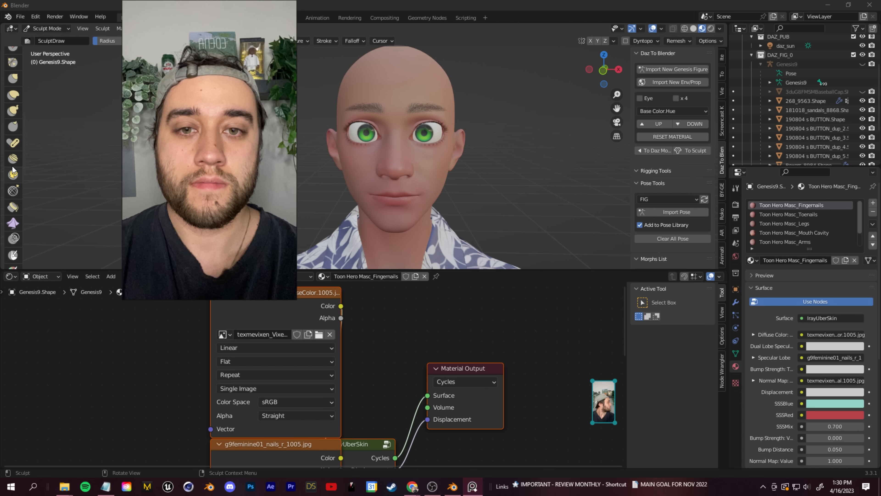
click(13, 117)
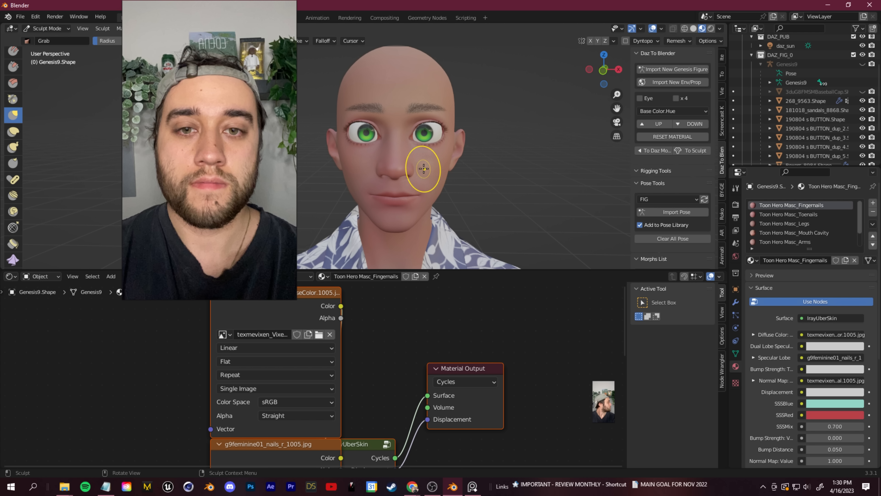
Try a Grab stroke on the figure and undo it, keeping the Grab brush active
drag(673, 212, 659, 210)
mouse_move(509, 197)
middle_down()
mouse_move(407, 188)
mouse_move(503, 197)
middle_up()
key(ctrl+z)
click(16, 103)
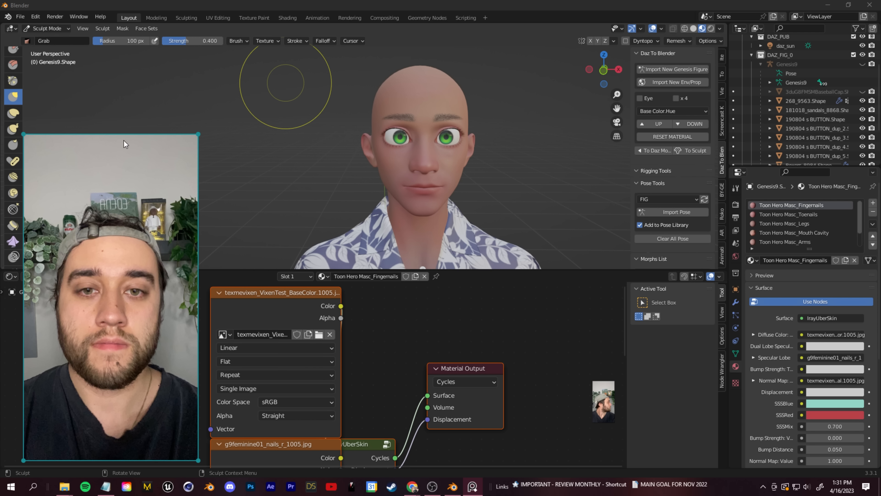
scroll(538, 207, up, 4)
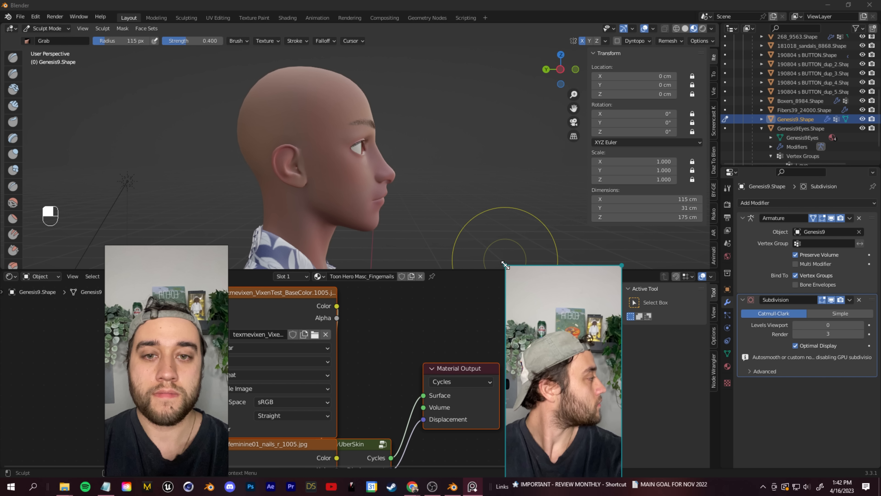
Shrink the side-profile reference photo and reposition it beside the character view
drag(506, 265, 543, 333)
right_drag(572, 379, 565, 355)
middle_click(351, 125)
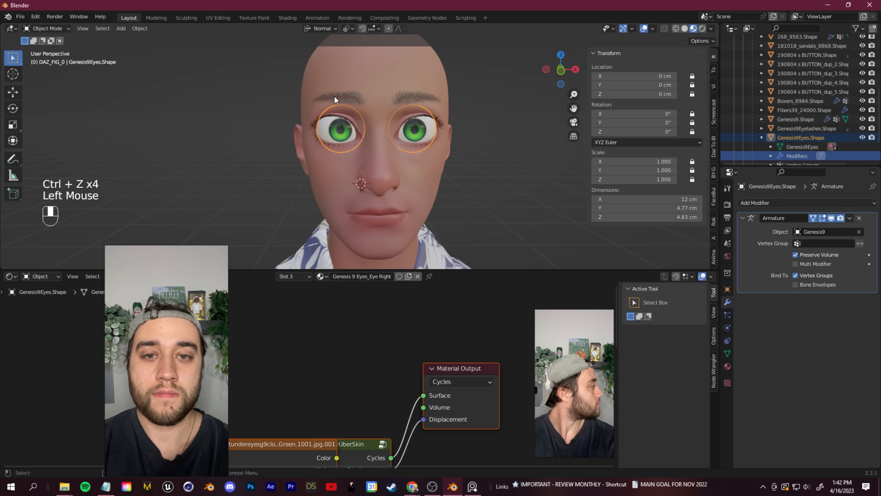
Put the Genesis9 body mesh into Sculpt Mode, try a Grab stroke around the eye and undo it
click(335, 100)
click(47, 29)
click(46, 29)
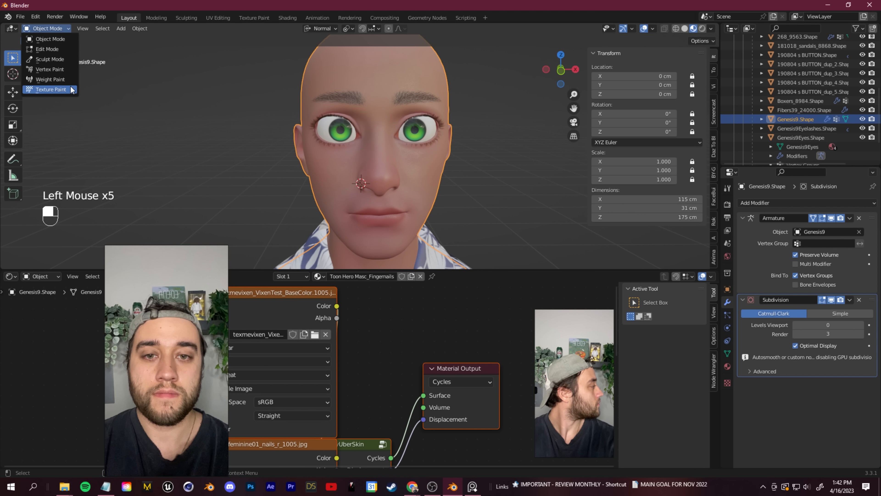
click(61, 61)
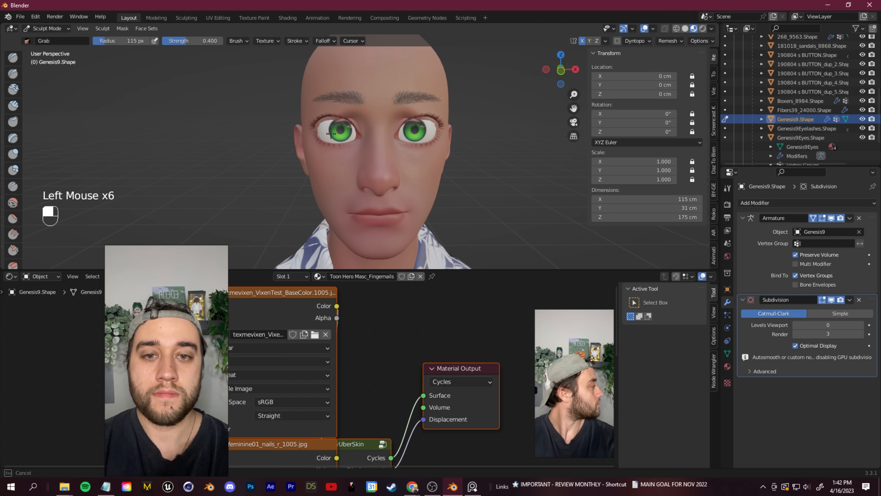
click(332, 155)
middle_drag(332, 155, 305, 103)
scroll(304, 136, up, 2)
key(ctrl+z)
key(ctrl+z)
Try another Grab stroke on the face from a closer view and undo it
shift+middle_drag(373, 148, 330, 180)
scroll(333, 180, up, 2)
middle_drag(399, 169, 322, 184)
scroll(353, 195, down, 2)
click(325, 113)
mouse_move(314, 197)
mouse_down()
mouse_move(319, 163)
mouse_move(312, 223)
mouse_up()
middle_drag(313, 208, 368, 198)
key(ctrl+z)
Return to Object Mode and join the Genesis9Eyelashes mesh into the Genesis9 body mesh
click(50, 29)
mouse_move(347, 194)
middle_down()
mouse_move(368, 187)
mouse_move(376, 153)
middle_up()
click(50, 39)
click(376, 155)
scroll(817, 103, up, 3)
scroll(817, 103, down, 4)
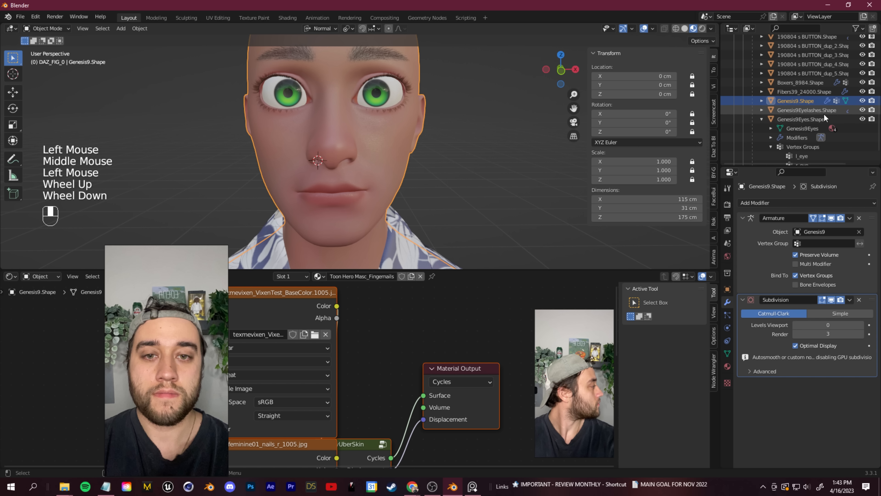
click(811, 111)
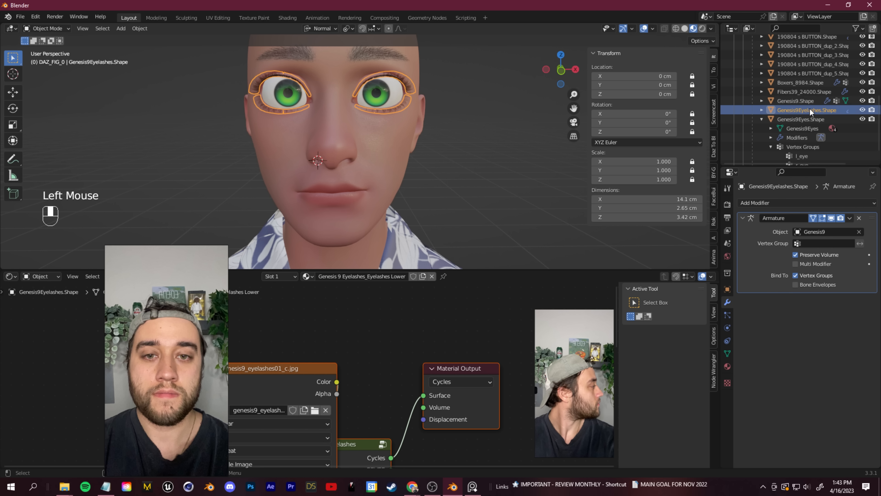
ctrl+click(792, 102)
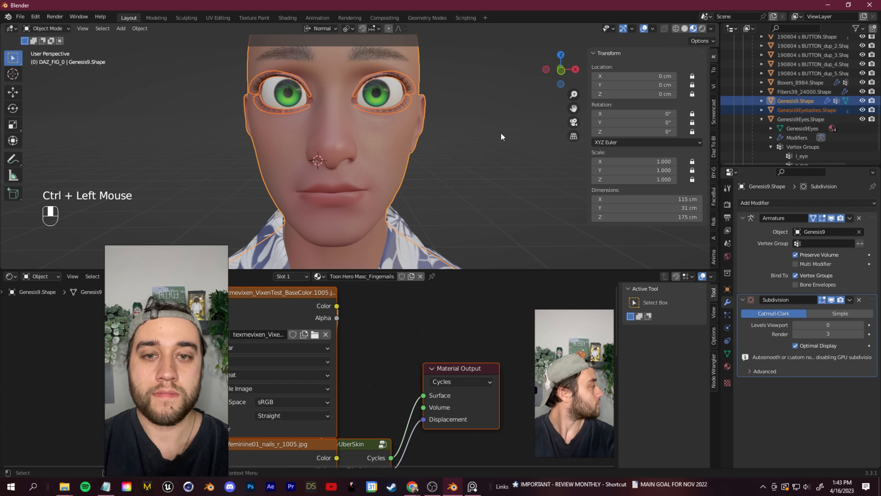
key(ctrl+j)
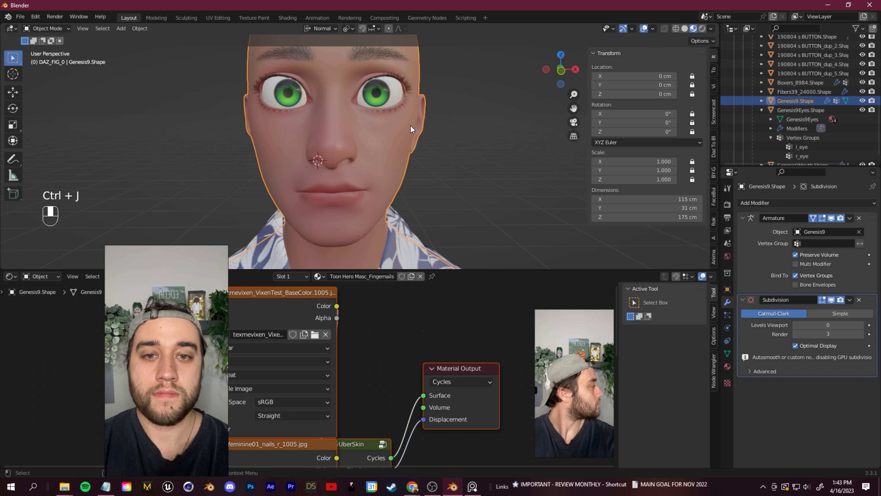
Enter Sculpt Mode on the joined body mesh and reshape the area around the eye with the Grab brush
shift+middle_drag(411, 125, 378, 154)
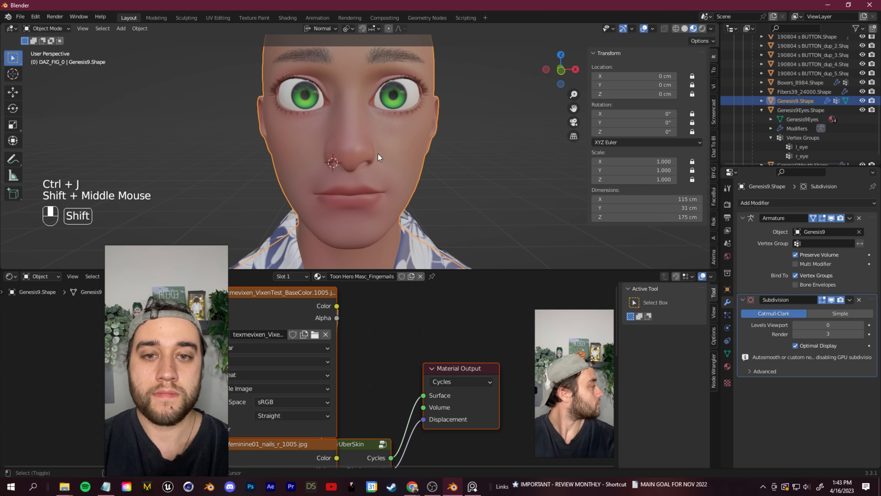
click(51, 29)
click(49, 59)
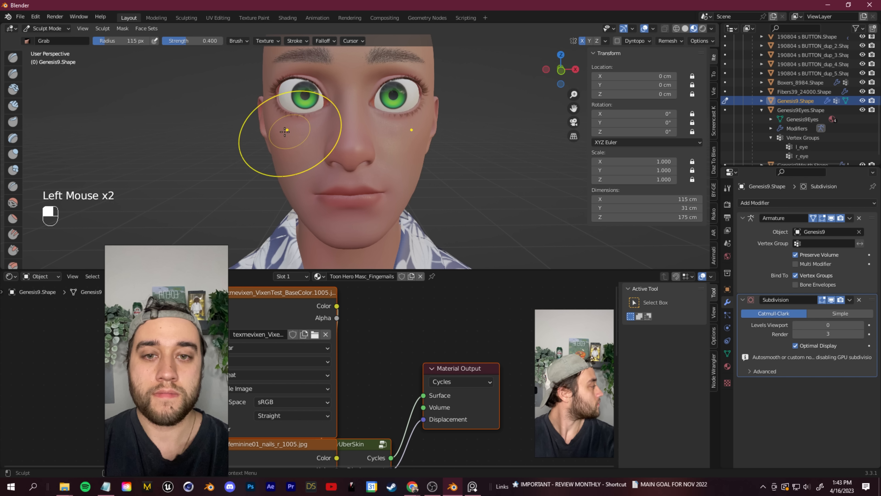
middle_drag(298, 129, 278, 108)
drag(277, 108, 276, 103)
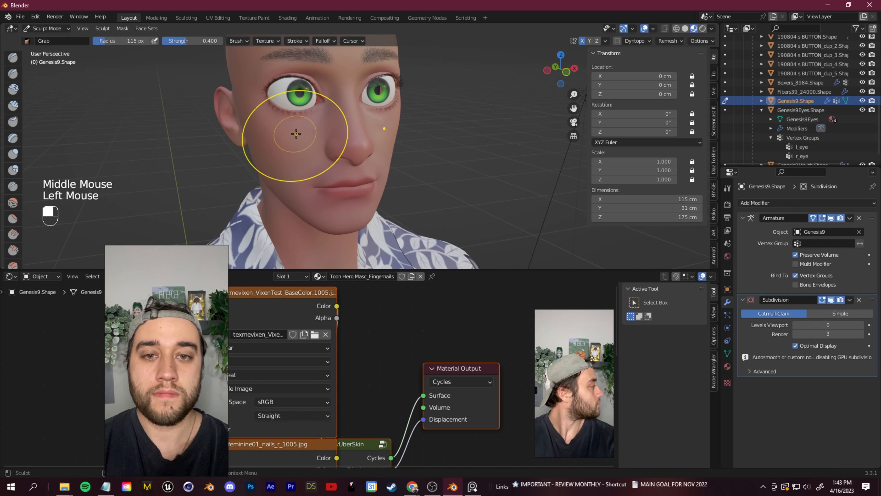
Refine the face around the eyes with short Grab brush strokes on the Genesis9 body mesh
middle_drag(288, 130, 250, 122)
drag(272, 101, 270, 103)
scroll(406, 163, up, 2)
shift+middle_drag(406, 162, 436, 173)
scroll(452, 168, up, 1)
drag(470, 127, 471, 123)
scroll(403, 154, down, 1)
middle_drag(395, 153, 428, 155)
drag(320, 103, 321, 106)
Examine up close how the eyelids and lashes sit against the eyeball
mouse_move(399, 145)
middle_down()
mouse_move(410, 143)
mouse_move(373, 171)
mouse_move(450, 153)
mouse_move(265, 162)
mouse_move(361, 163)
mouse_move(397, 142)
middle_up()
scroll(404, 146, up, 2)
scroll(373, 172, down, 1)
scroll(450, 154, up, 2)
scroll(265, 161, up, 1)
scroll(361, 163, up, 1)
scroll(362, 164, down, 2)
scroll(361, 163, down, 1)
scroll(382, 152, up, 4)
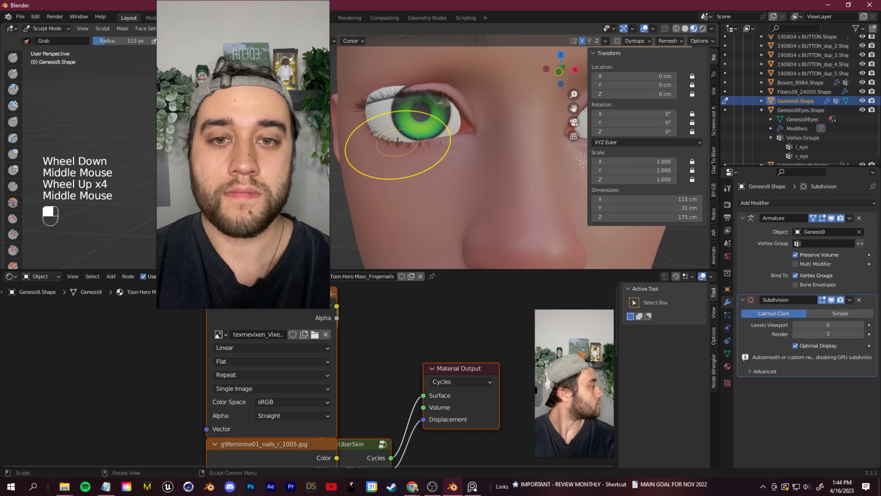
scroll(397, 142, down, 1)
Return to Object Mode and select the Genesis9.Shape body mesh
click(54, 31)
click(53, 39)
scroll(402, 175, up, 1)
scroll(399, 172, down, 2)
scroll(399, 172, up, 1)
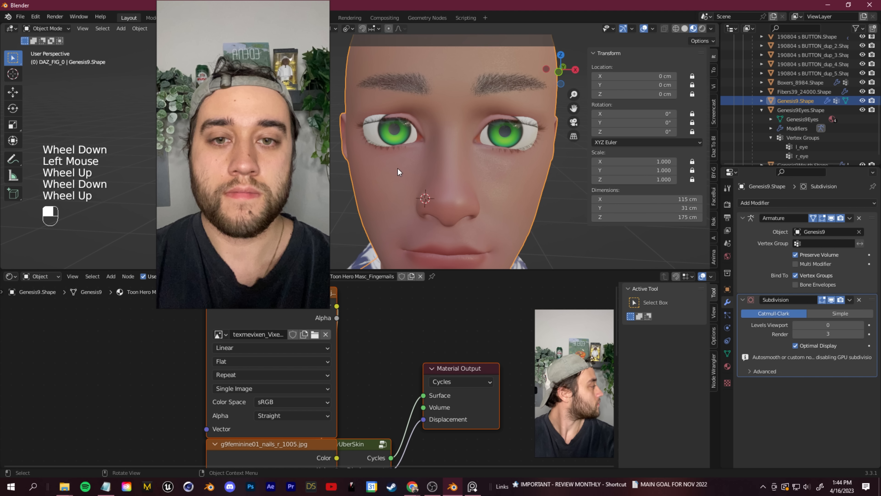
click(791, 111)
click(795, 101)
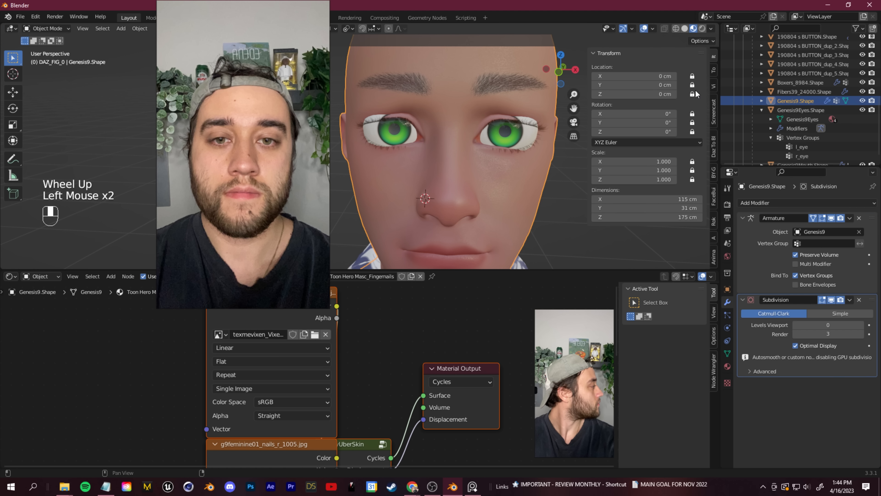
scroll(714, 197, up, 1)
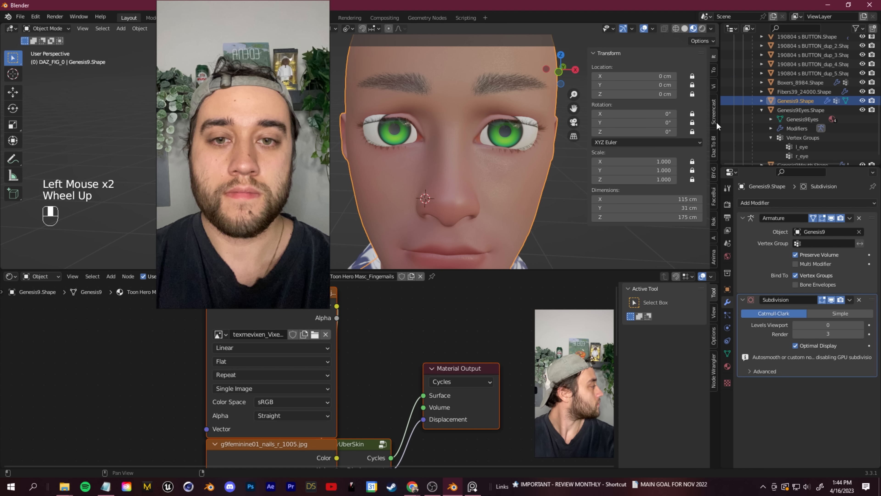
scroll(714, 198, down, 2)
scroll(714, 198, down, 1)
scroll(716, 121, up, 4)
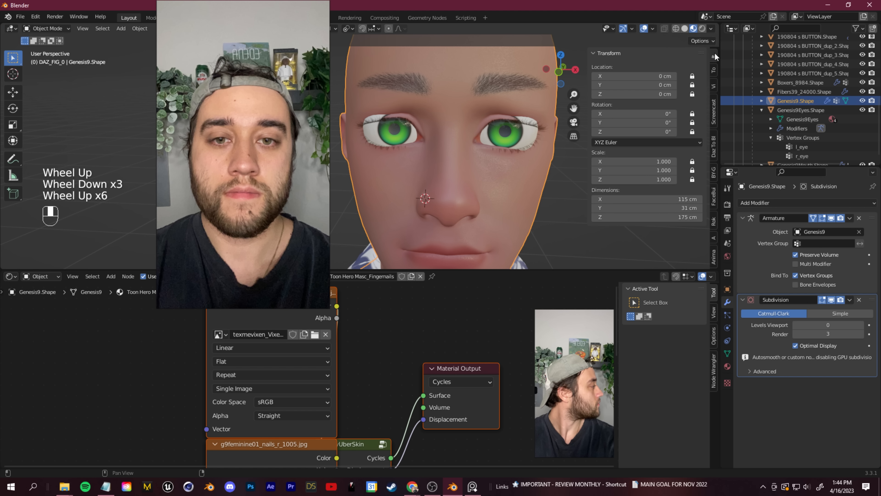
click(592, 55)
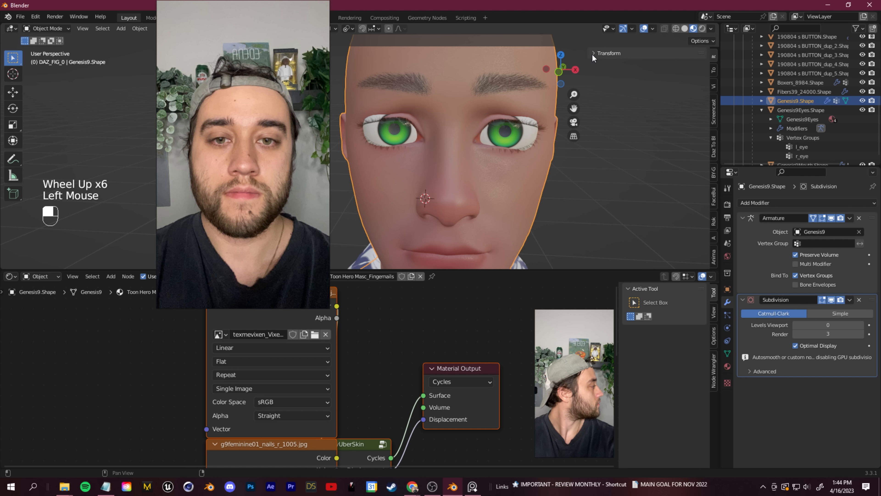
click(594, 54)
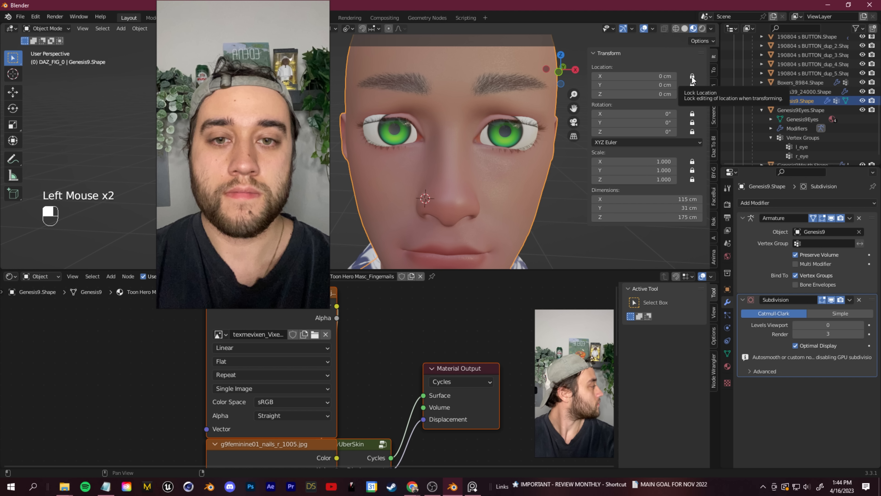
Select the Genesis9Eyes.Shape mesh and unlock its location, rotation and scale on all axes
drag(692, 79, 694, 187)
middle_drag(437, 153, 431, 152)
click(797, 111)
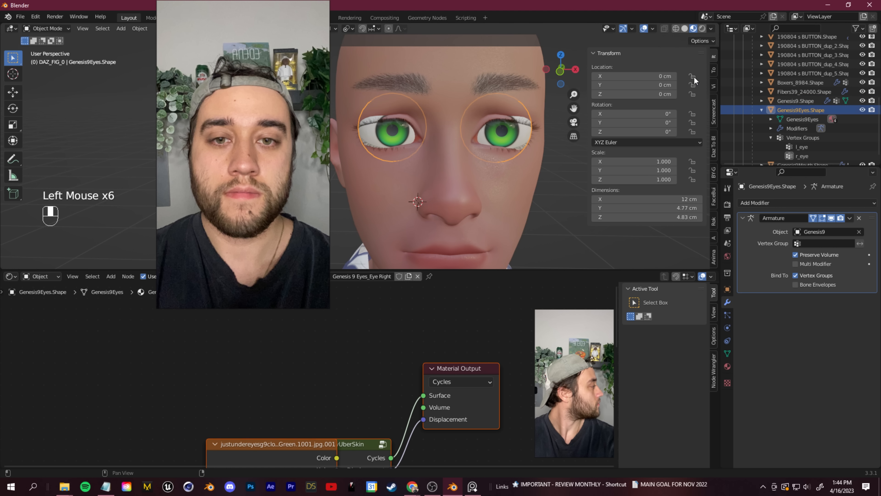
Move the eyes mesh about 0.49 cm along the Y axis to set the eyeballs deeper in the head
middle_drag(454, 150, 462, 148)
key(g)
key(y)
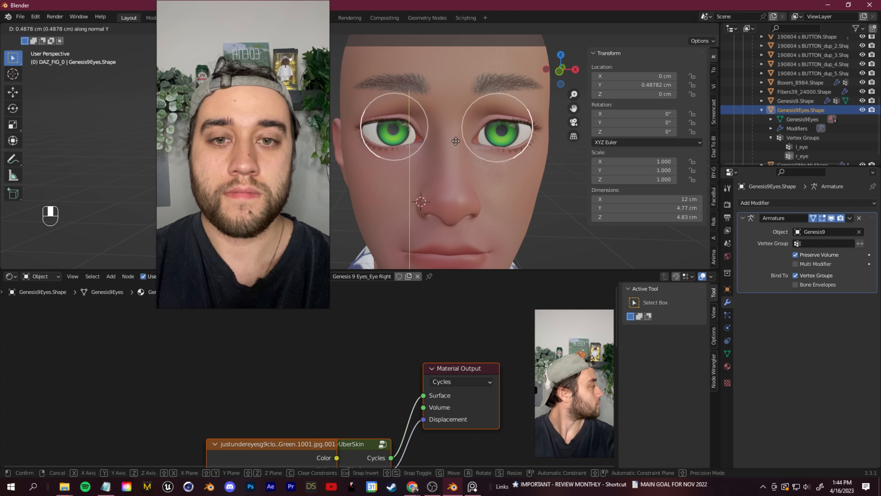
click(456, 141)
middle_drag(457, 142, 465, 146)
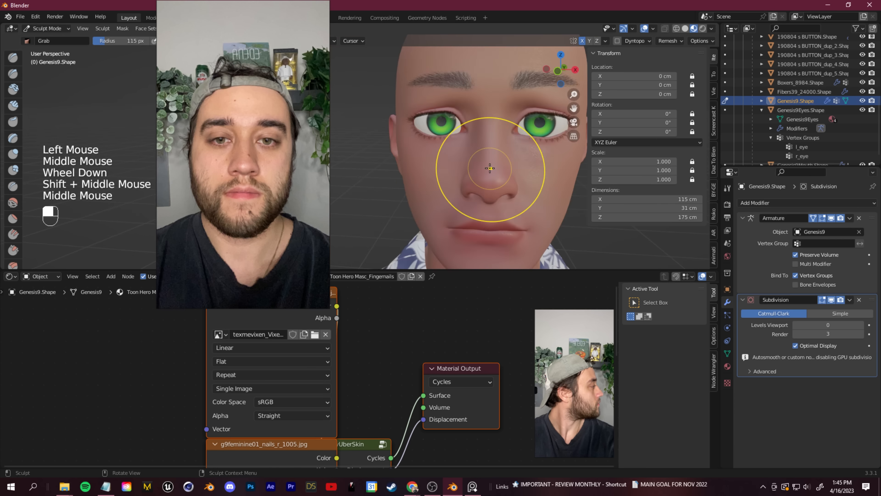
Reshape the lower face of the Genesis9 body mesh in profile with the Grab brush
scroll(478, 200, down, 2)
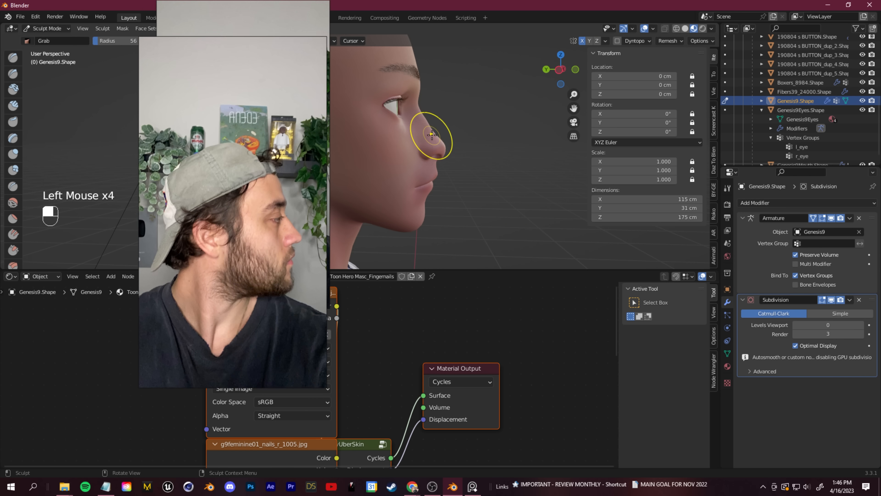
click(416, 245)
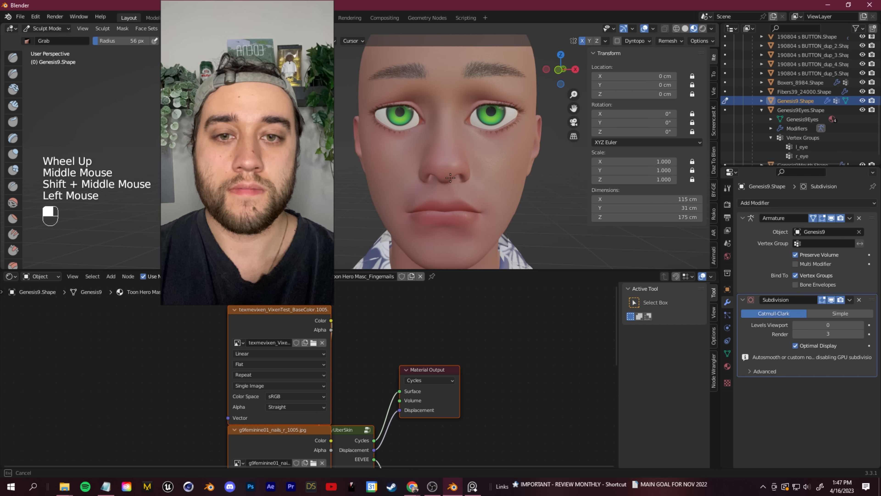
shift+middle_drag(382, 125, 382, 136)
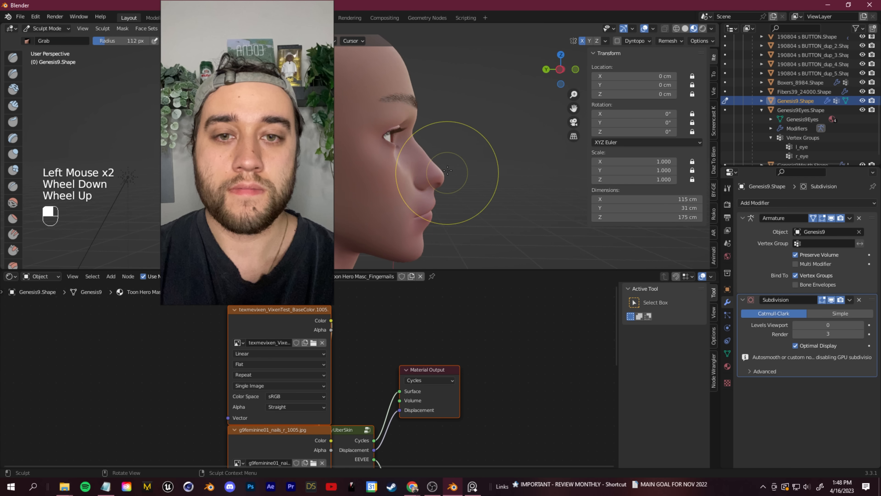
Compare the sculpted eyes, nose, mouth and head proportions with the front reference photo from several distances
middle_drag(419, 150, 521, 227)
scroll(521, 226, down, 4)
scroll(485, 180, down, 2)
mouse_move(485, 181)
middle_down()
mouse_move(468, 170)
mouse_move(494, 170)
mouse_move(409, 188)
mouse_move(419, 171)
middle_up()
scroll(499, 157, up, 2)
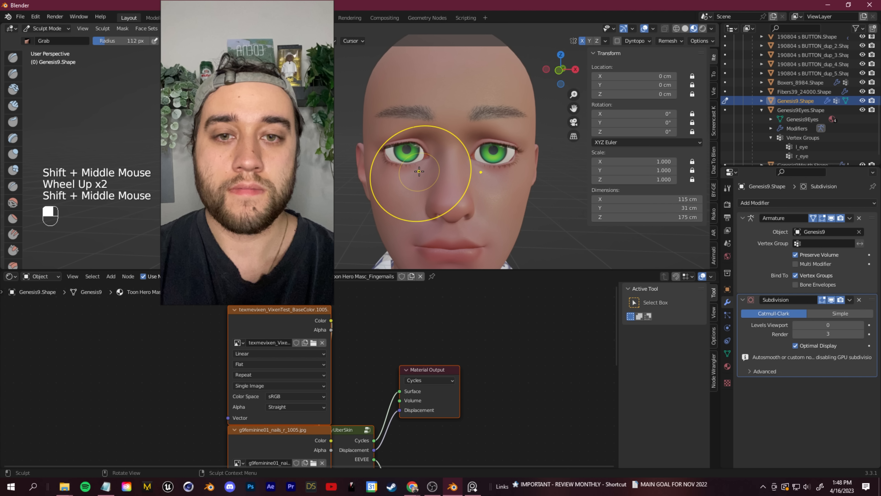
scroll(420, 173, down, 3)
scroll(412, 170, up, 4)
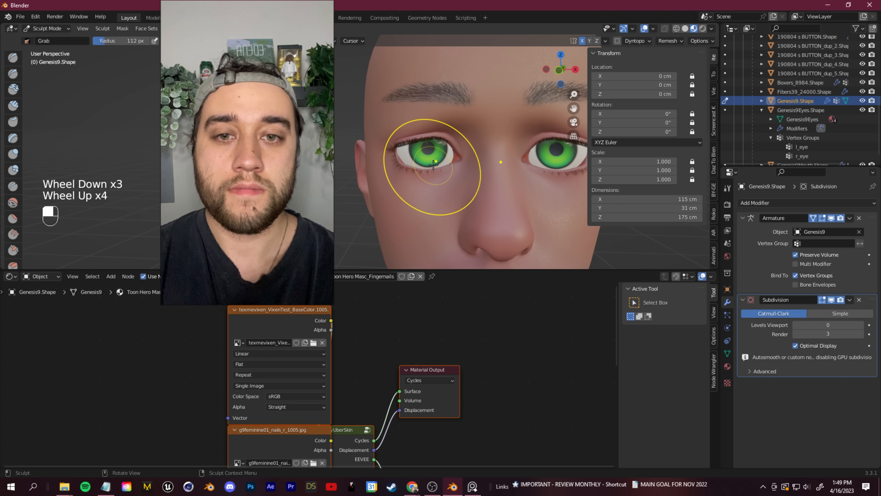
scroll(409, 168, down, 1)
scroll(420, 173, up, 2)
scroll(434, 180, down, 2)
shift+middle_drag(429, 219, 434, 198)
scroll(434, 199, up, 2)
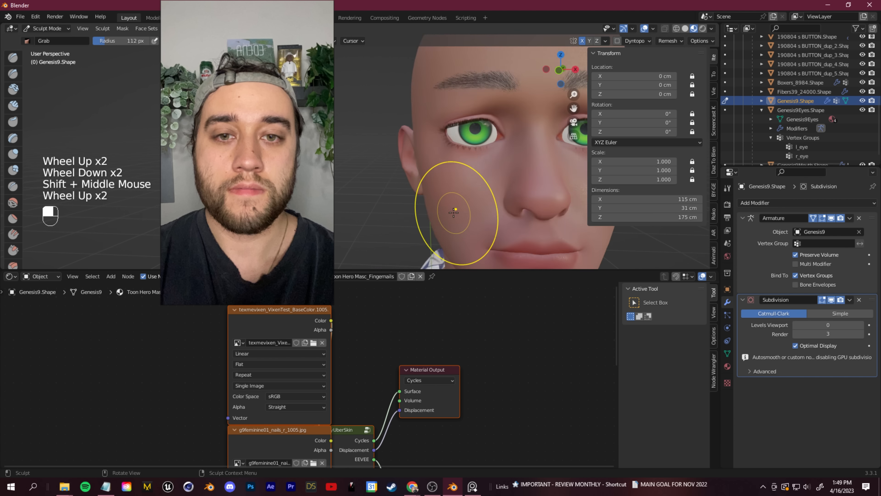
scroll(439, 210, down, 2)
shift+middle_drag(440, 211, 391, 61)
scroll(460, 259, up, 1)
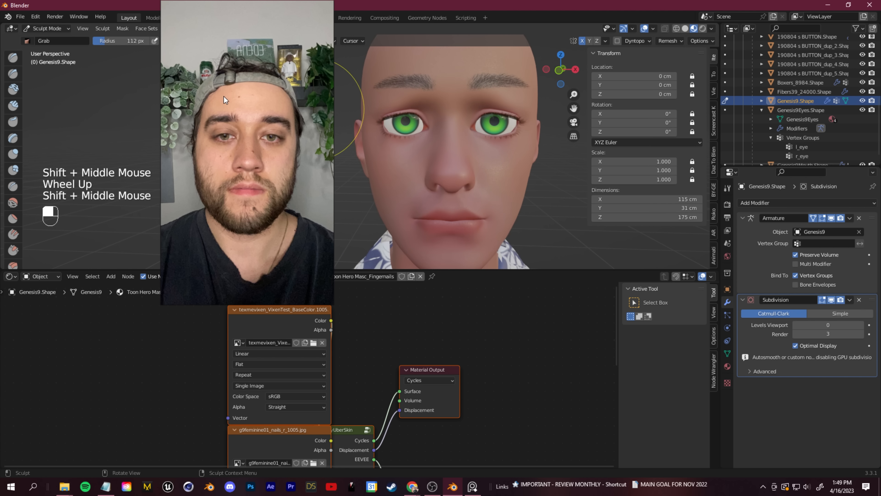
shift+middle_drag(501, 80, 419, 167)
scroll(433, 227, down, 1)
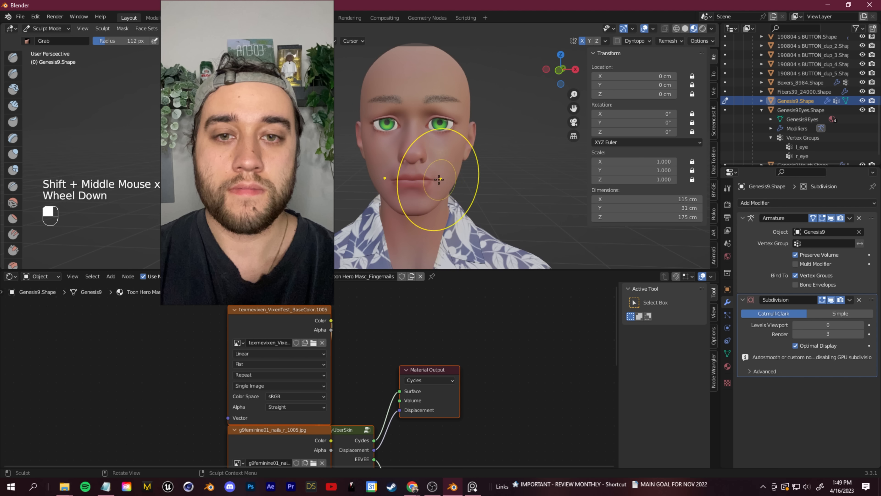
shift+middle_drag(433, 227, 449, 217)
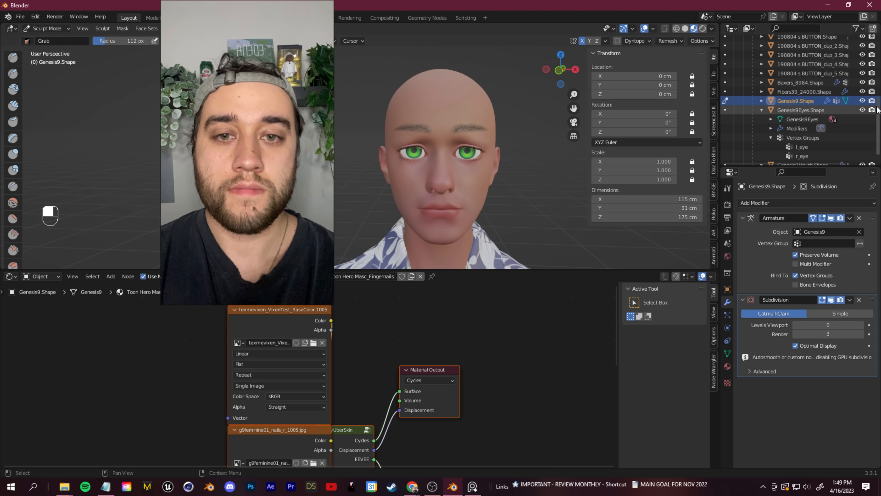
Select the Eyebrows mesh in Object Mode, then put it into Sculpt Mode with X-axis symmetry enabled
click(48, 28)
click(49, 38)
double_click(421, 131)
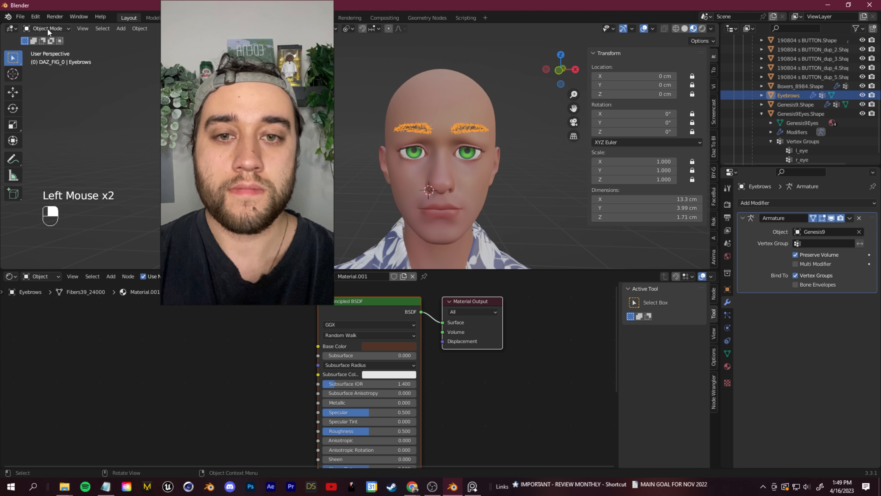
click(48, 29)
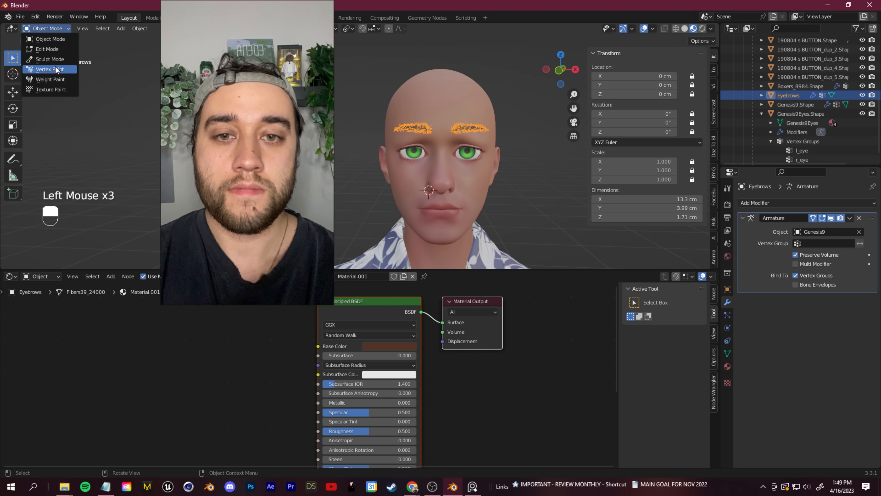
click(50, 59)
click(583, 41)
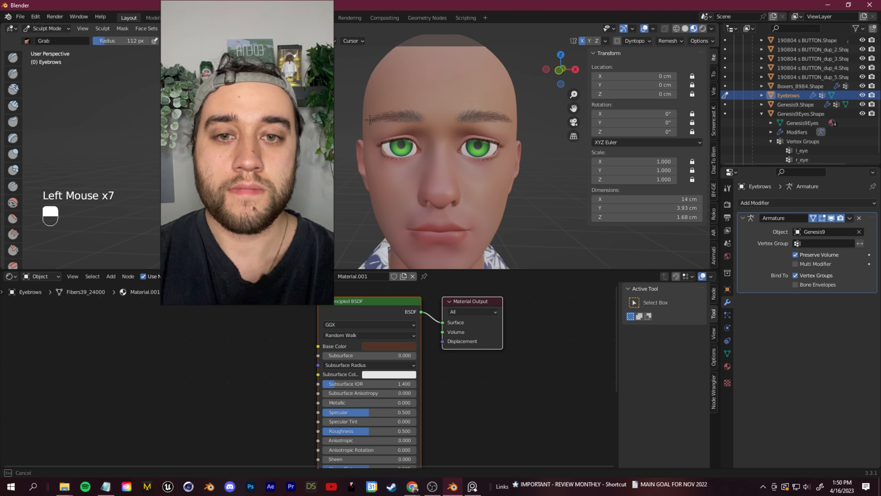
Reshape both eyebrows symmetrically with the Grab brush to match the front reference photo
scroll(422, 125, up, 1)
drag(370, 120, 421, 118)
scroll(462, 191, down, 2)
mouse_move(499, 198)
shift+middle_down()
mouse_move(463, 191)
mouse_move(488, 191)
shift+middle_up()
scroll(488, 191, up, 1)
shift+middle_drag(559, 118, 533, 110)
Turn off X-axis symmetry and adjust a single eyebrow with the Grab brush
click(582, 41)
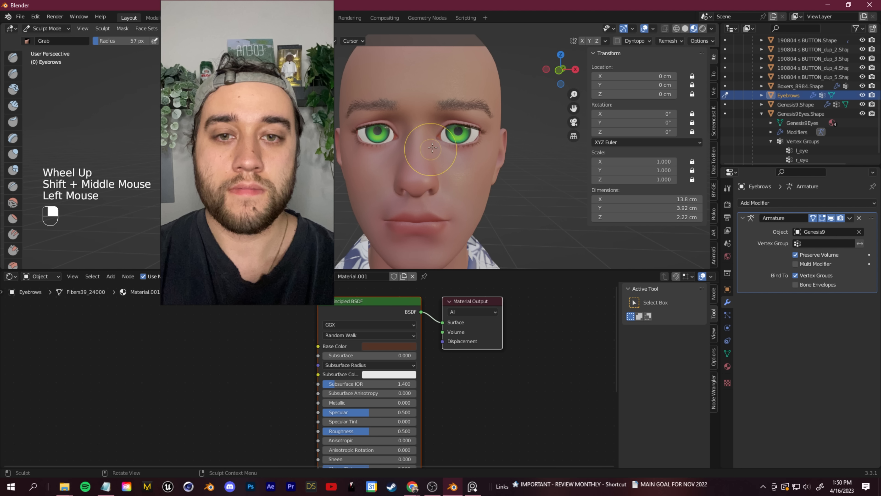
scroll(497, 142, up, 1)
drag(388, 86, 388, 85)
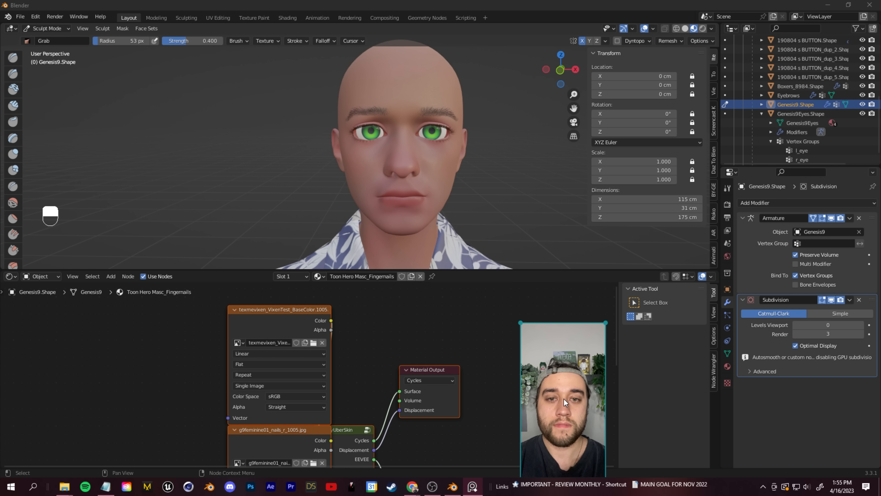
Enter Edit Mode on the Genesis9 body mesh and circle-select the beard area along the jaw, chin and underside of the chin
middle_drag(488, 150, 434, 153)
middle_drag(434, 152, 439, 155)
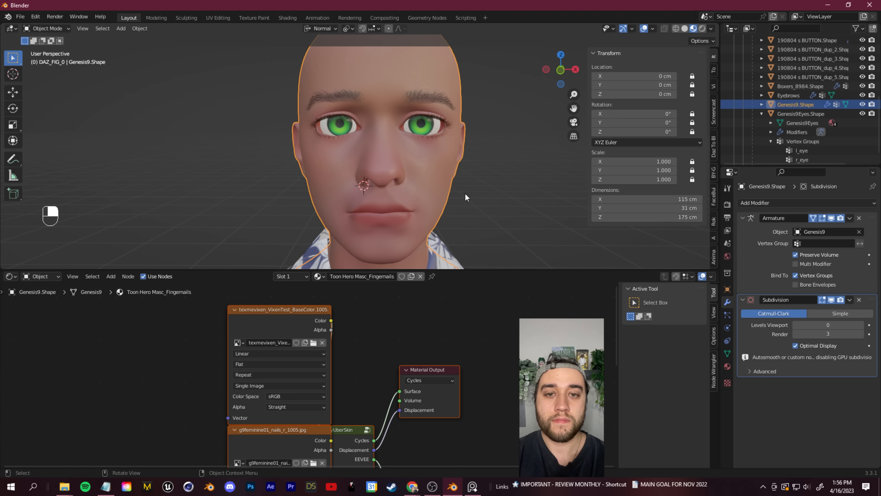
key(Tab)
middle_drag(462, 195, 447, 213)
drag(6, 56, 47, 103)
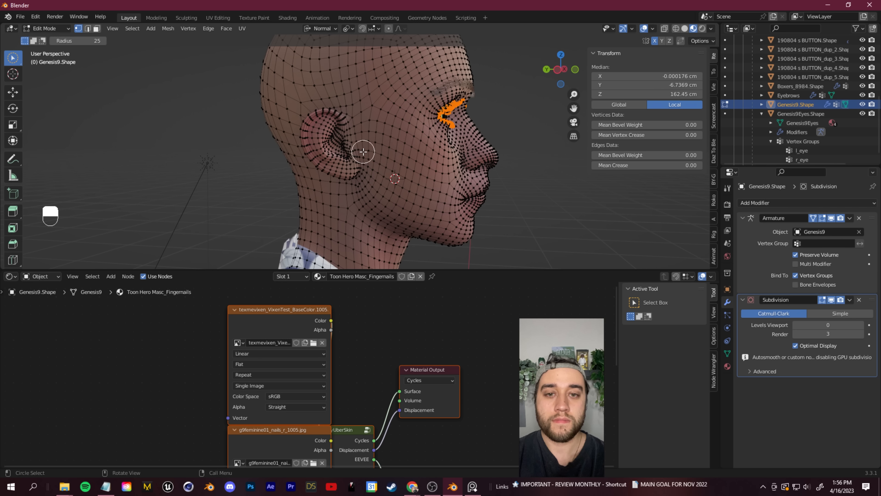
drag(366, 144, 366, 167)
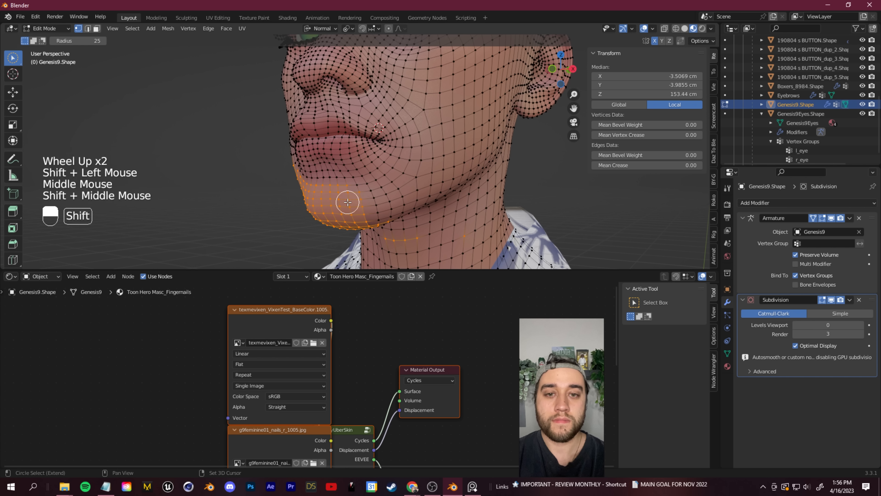
mouse_move(347, 197)
shift+mouse_down()
mouse_move(368, 209)
mouse_move(385, 197)
mouse_move(371, 196)
mouse_move(414, 184)
mouse_move(393, 195)
shift+mouse_up()
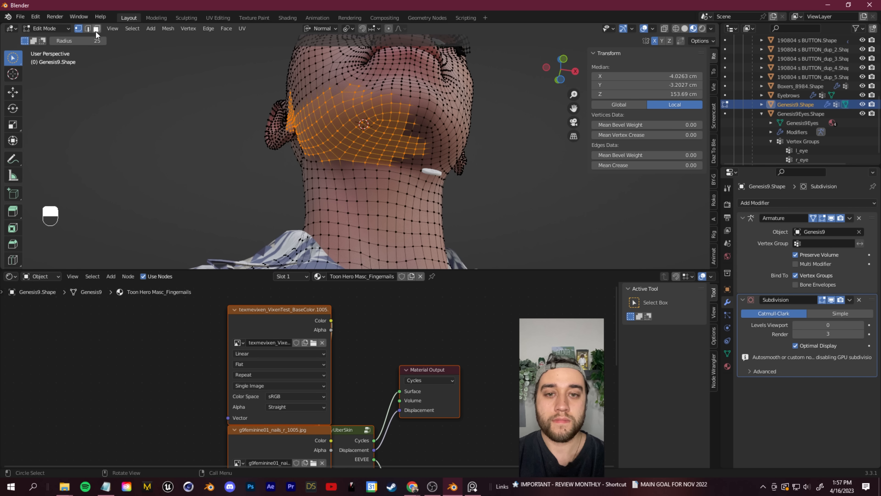
shift+drag(390, 150, 418, 155)
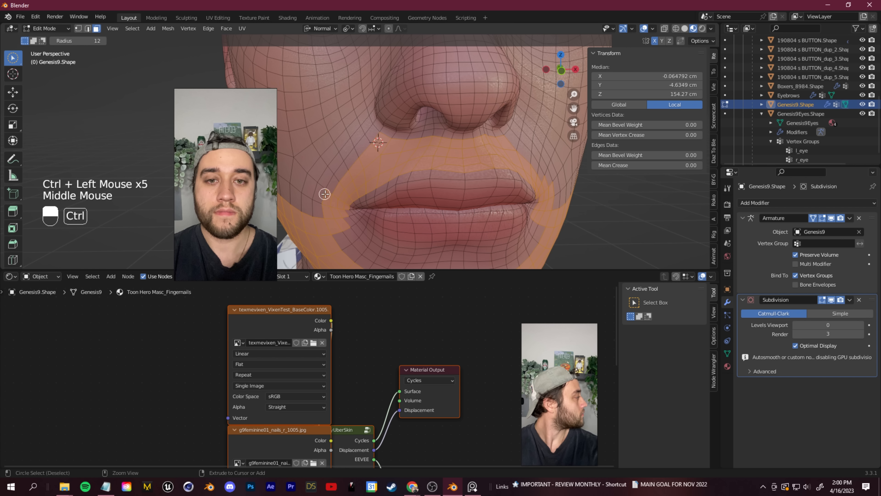
Trim the beard face selection by deselecting stray faces around the mouth, undoing the unwanted deselection
ctrl+click(440, 224)
scroll(441, 224, down, 1)
middle_drag(440, 224, 395, 186)
ctrl+click(346, 207)
scroll(413, 191, down, 1)
key(ctrl+z)
key(ctrl+z)
key(ctrl+shift+z)
scroll(432, 196, down, 1)
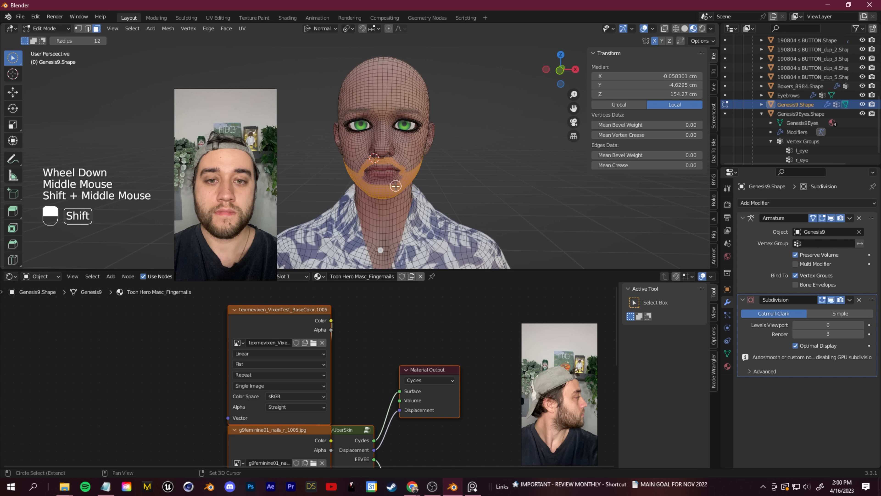
Add a vertex group named Beard to the body mesh for the selected jaw, chin and moustache faces
click(727, 354)
scroll(788, 257, down, 4)
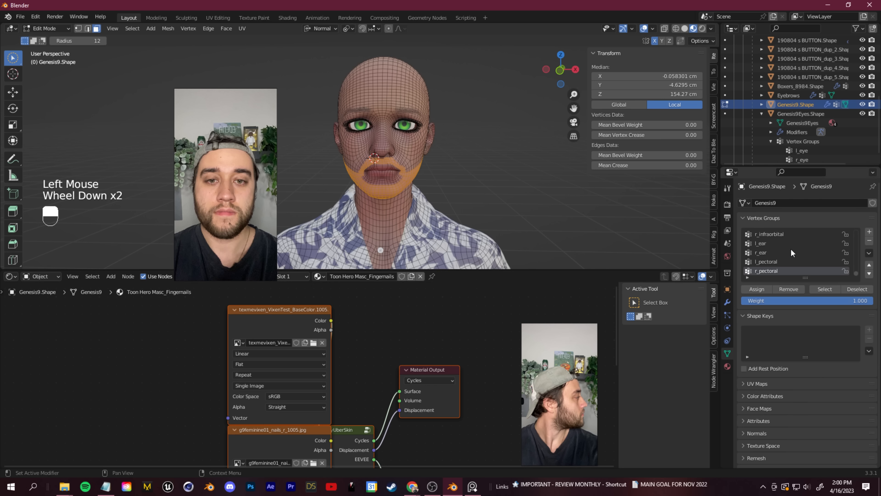
scroll(824, 269, up, 2)
scroll(834, 257, down, 2)
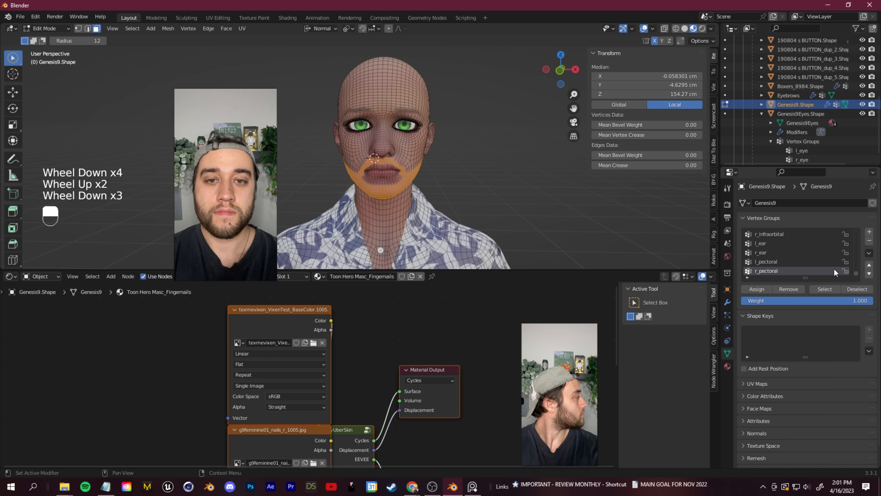
click(869, 231)
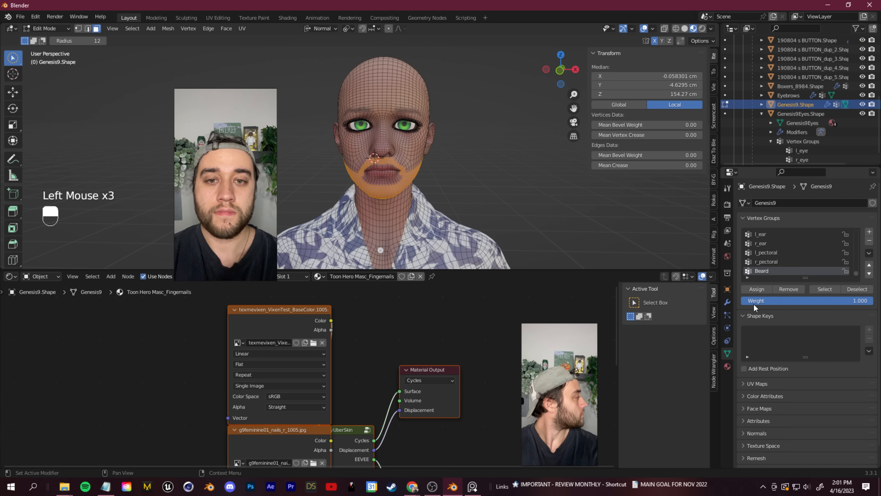
Return to Object Mode and apply the Quick Fur effect to the Genesis9 body mesh
key(c)
key(Tab)
scroll(476, 177, up, 1)
scroll(476, 177, down, 1)
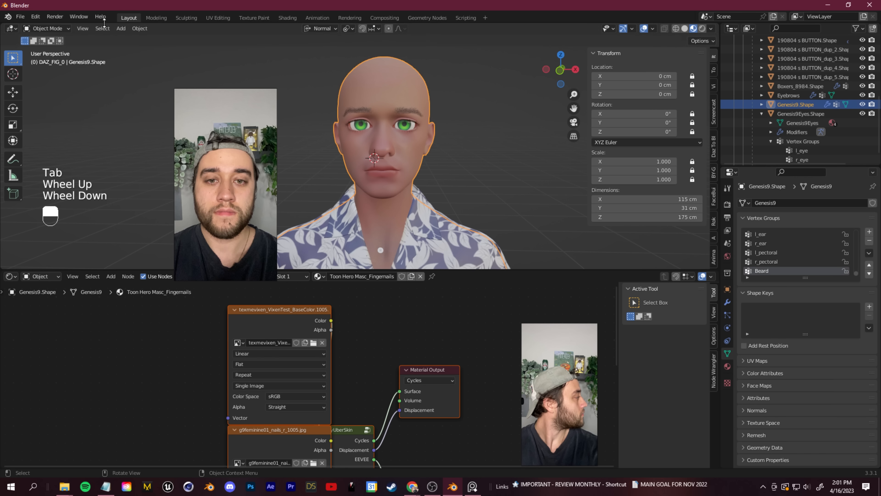
click(139, 29)
mouse_move(185, 288)
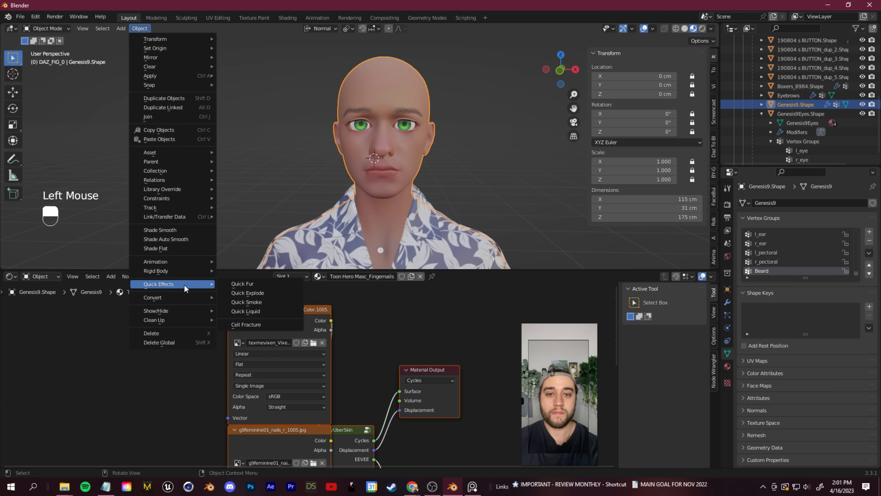
click(231, 284)
scroll(363, 171, down, 2)
shift+middle_drag(317, 213, 314, 190)
scroll(352, 200, up, 2)
scroll(314, 190, down, 1)
Limit the body's hair particle density to the Beard vertex group
click(727, 303)
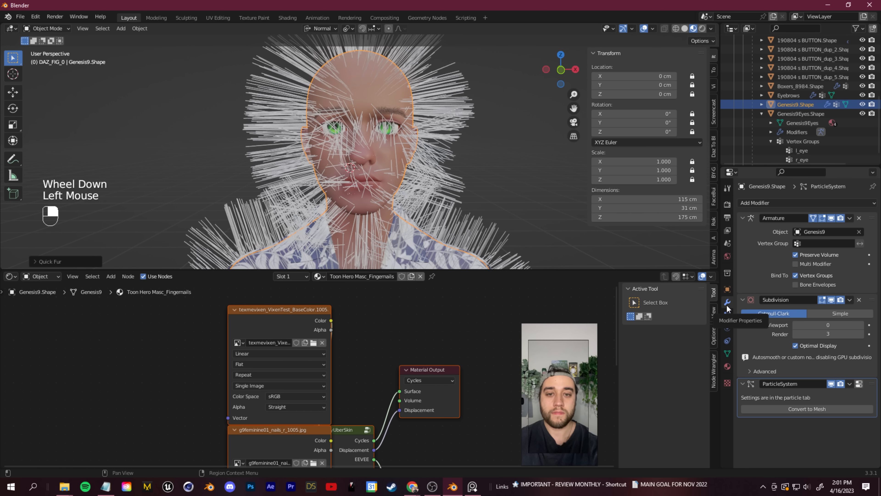
click(728, 315)
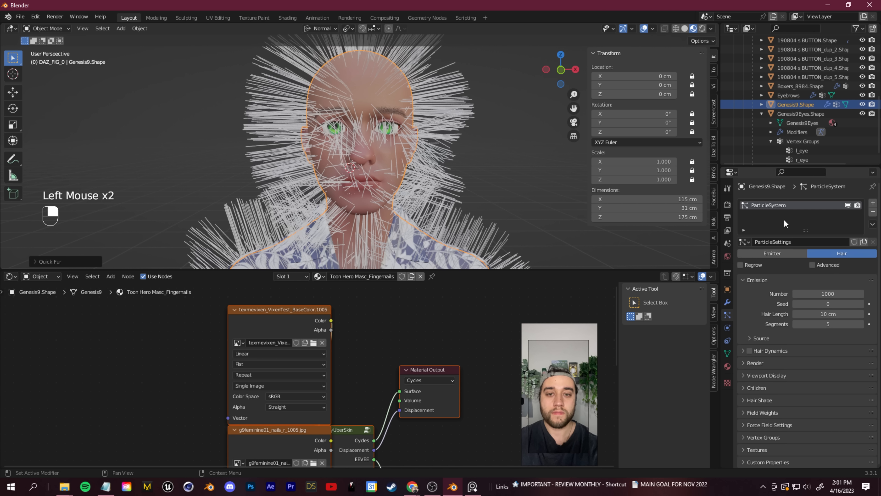
scroll(742, 436, down, 1)
click(751, 437)
scroll(750, 430, down, 2)
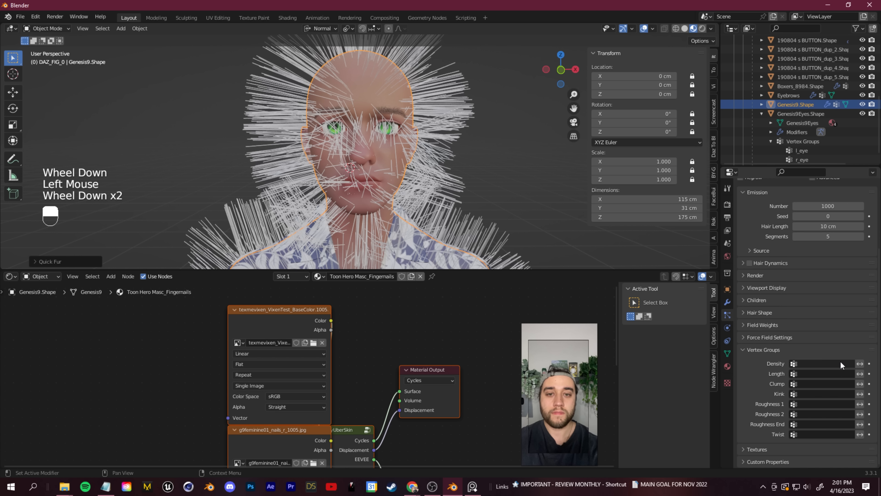
click(840, 363)
scroll(815, 443, down, 20)
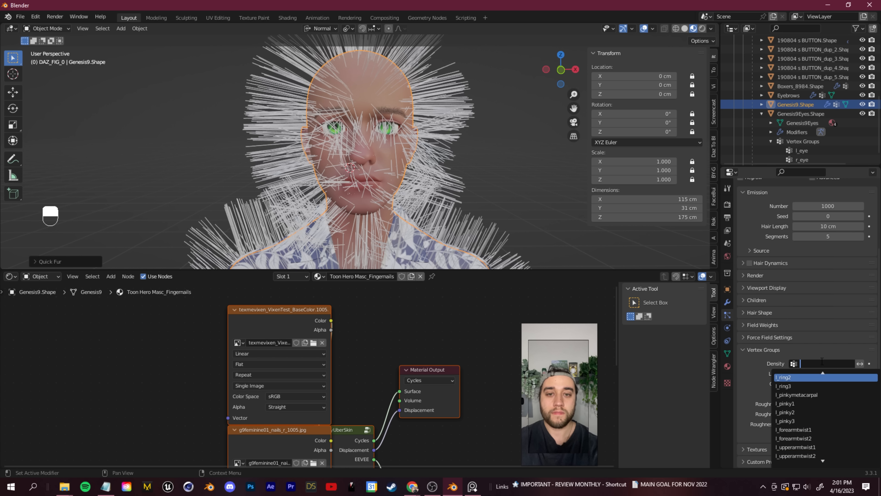
text(beard)
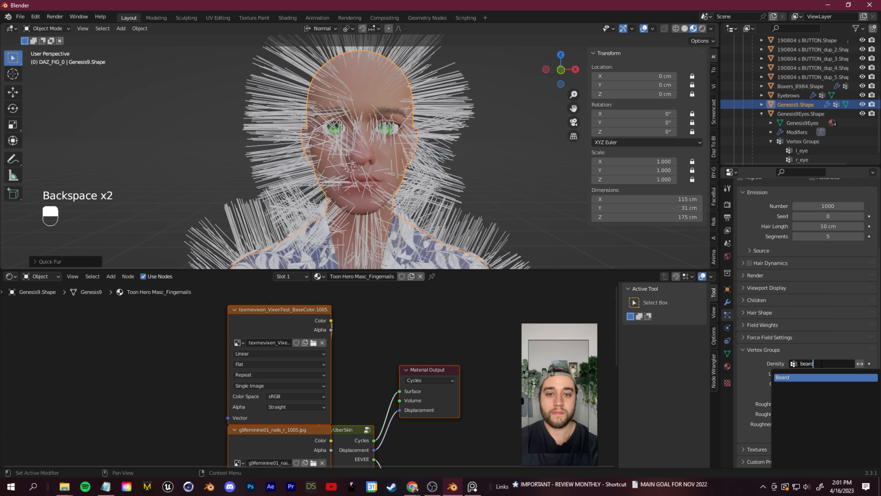
key(Return)
Shorten the beard particle hair length to 0.1 cm
mouse_move(382, 189)
middle_down()
mouse_move(496, 192)
mouse_move(297, 187)
mouse_move(396, 200)
middle_up()
shift+middle_drag(395, 200, 372, 205)
mouse_move(371, 205)
middle_down()
mouse_move(515, 202)
mouse_move(369, 206)
middle_up()
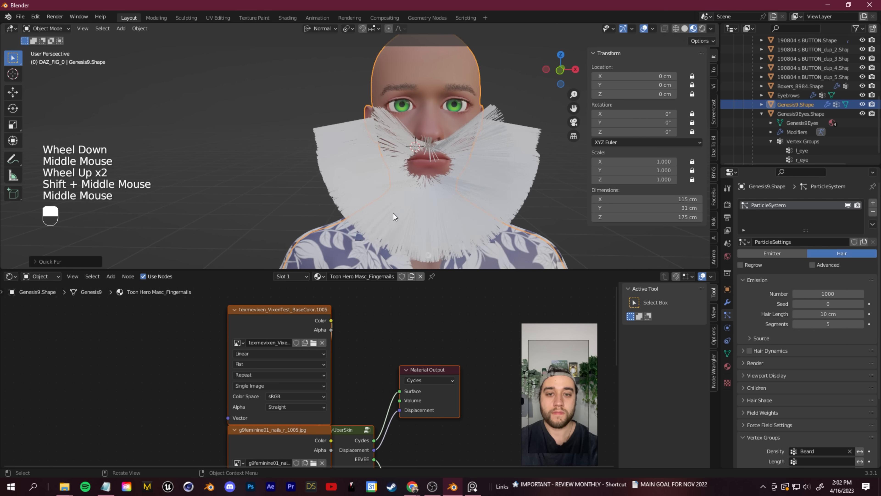
shift+middle_drag(423, 205, 370, 214)
scroll(780, 340, up, 2)
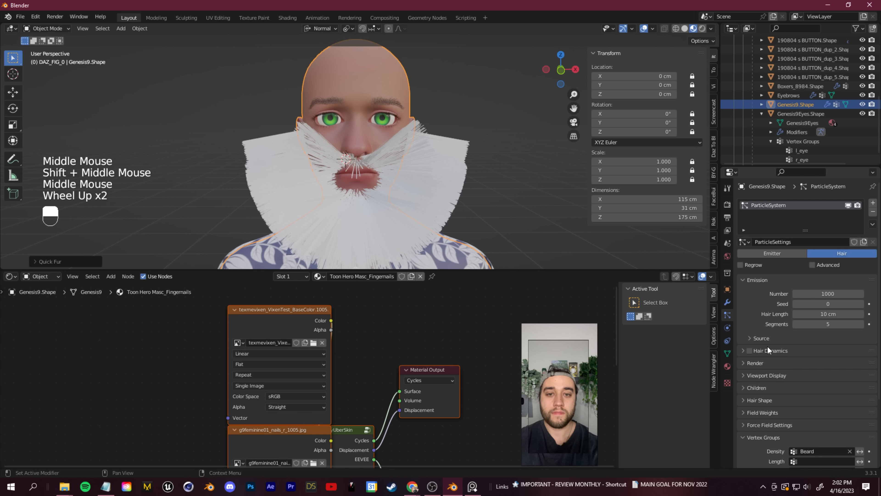
drag(798, 314, 772, 314)
click(841, 313)
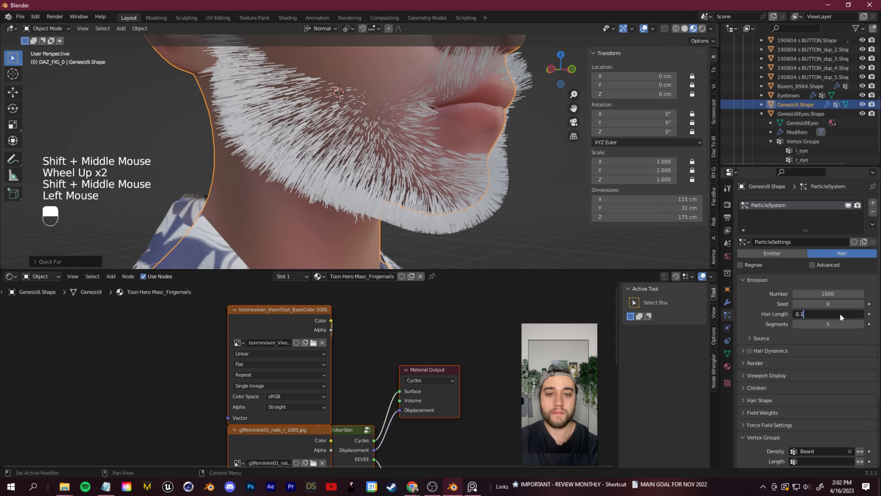
key(Return)
Set the beard particle hair length to 0.2 cm
middle_drag(305, 139, 258, 130)
scroll(320, 161, down, 2)
middle_drag(321, 162, 335, 167)
scroll(335, 167, down, 1)
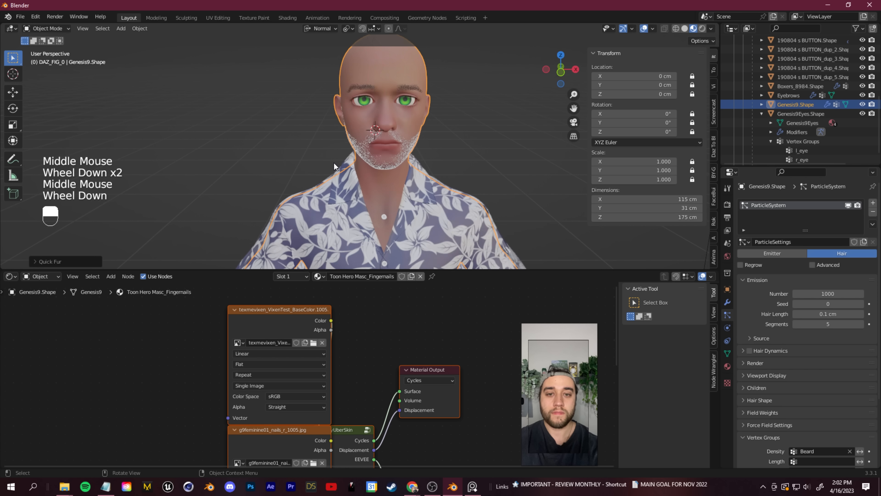
scroll(334, 167, up, 4)
click(844, 314)
text(0)
key(Return)
Examine the length and coverage of the beard hairs around the mouth, jaw and chin
shift+middle_drag(334, 195, 425, 211)
middle_drag(388, 224, 439, 215)
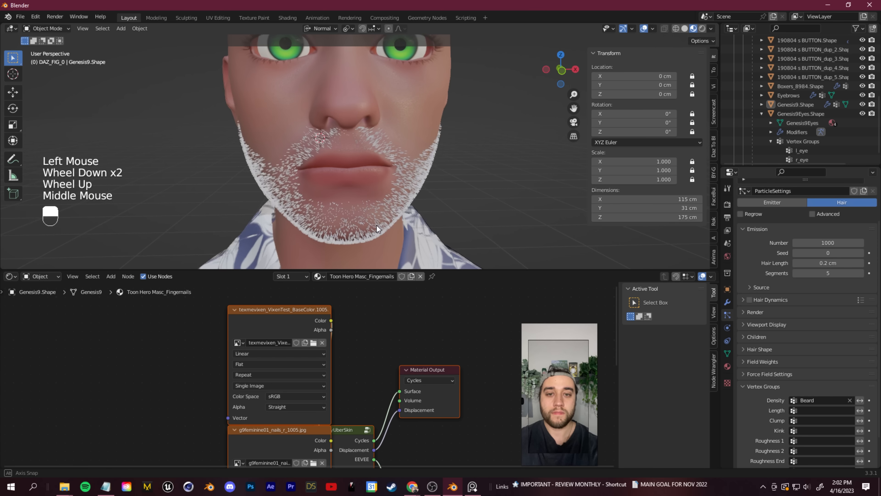
scroll(327, 213, up, 2)
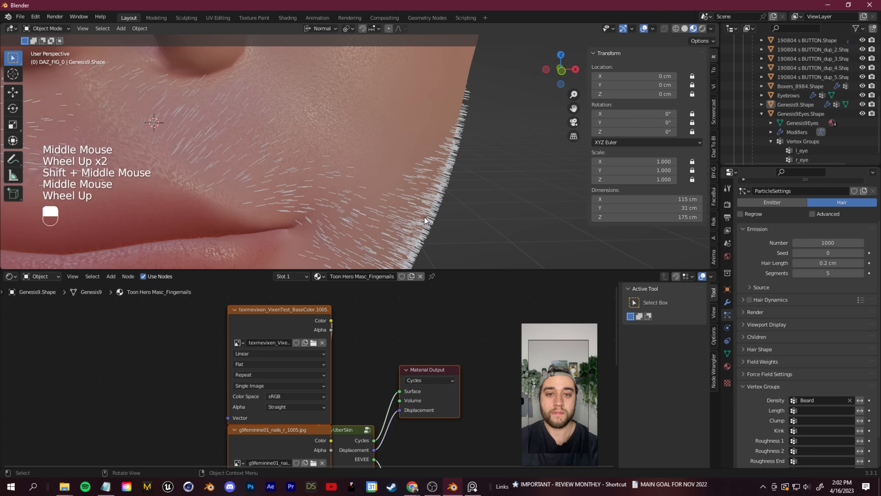
scroll(349, 222, up, 1)
scroll(350, 222, down, 2)
mouse_move(349, 222)
shift+middle_down()
mouse_move(335, 207)
mouse_move(352, 208)
shift+middle_up()
middle_drag(352, 208, 369, 208)
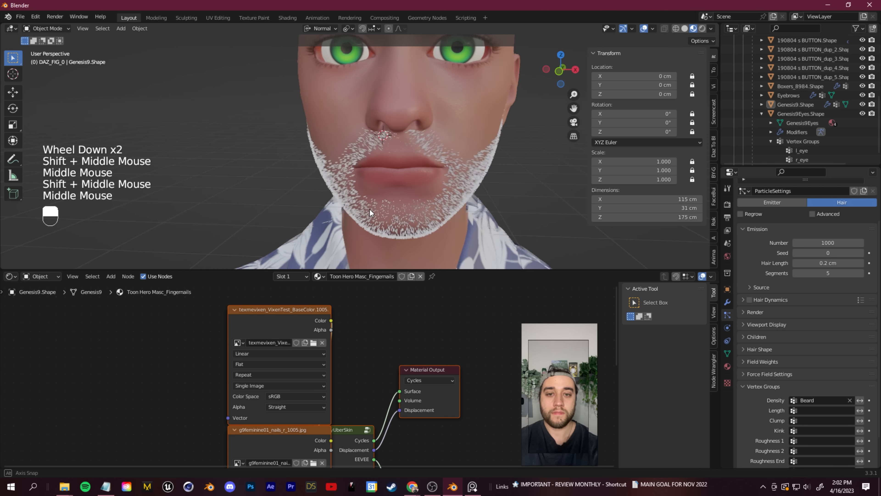
scroll(415, 184, down, 1)
scroll(414, 184, up, 1)
scroll(415, 184, down, 2)
scroll(414, 184, up, 2)
middle_drag(415, 184, 419, 187)
Enter Particle Edit mode on the Genesis9 body mesh and comb the beard hairs on the moustache, cheeks and jaw
click(796, 104)
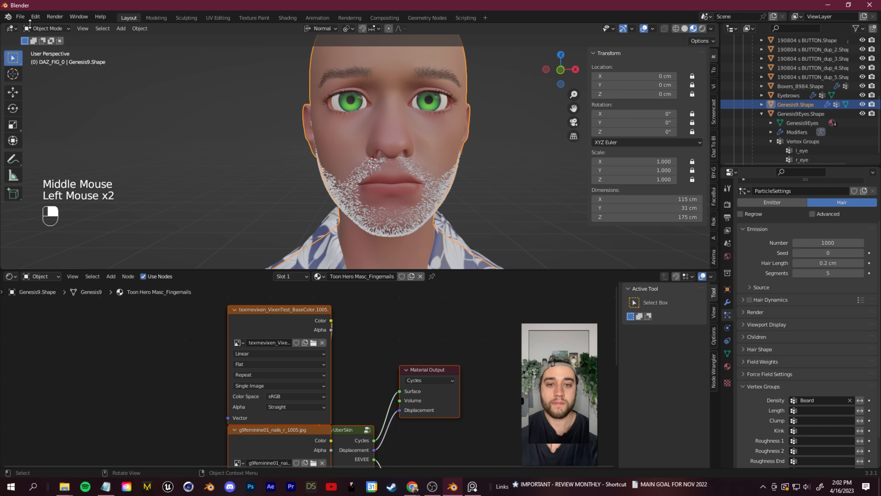
click(47, 28)
click(47, 101)
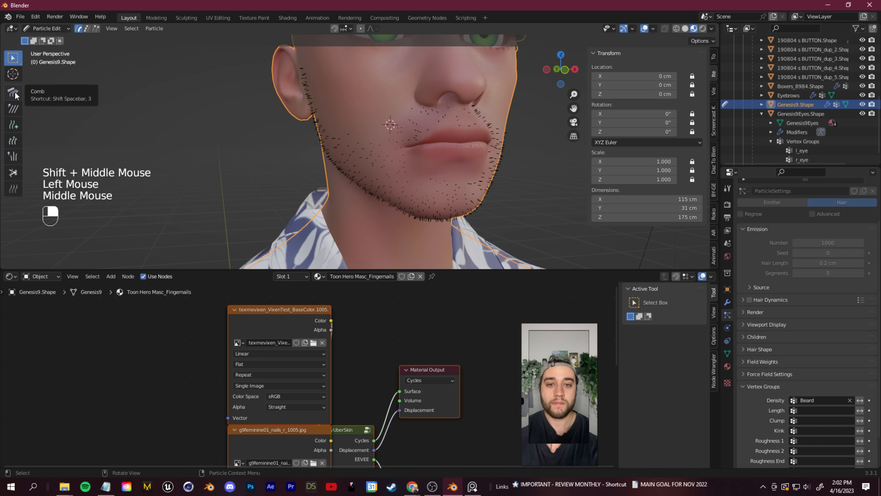
click(14, 92)
drag(402, 128, 409, 118)
middle_drag(278, 173, 357, 177)
shift+middle_drag(229, 177, 316, 191)
drag(252, 75, 270, 183)
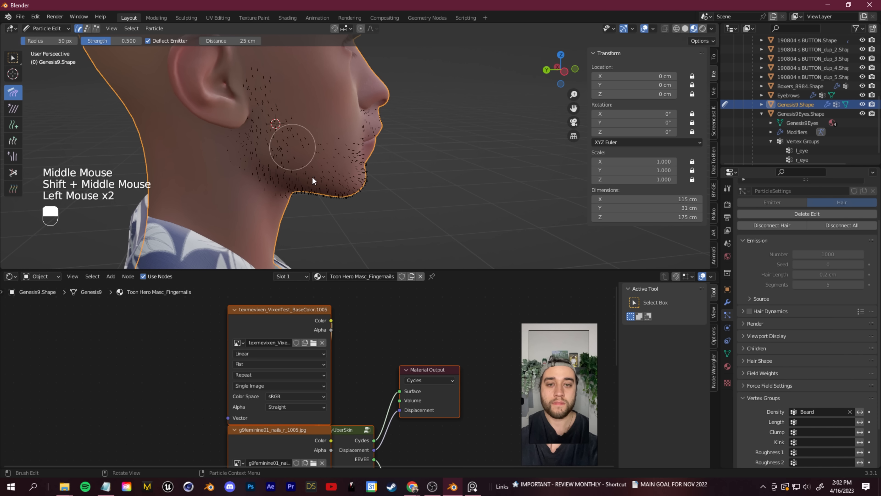
middle_drag(228, 101, 251, 214)
drag(251, 214, 244, 211)
middle_drag(319, 208, 305, 206)
Return to Object Mode and review the combed beard from several angles
click(49, 28)
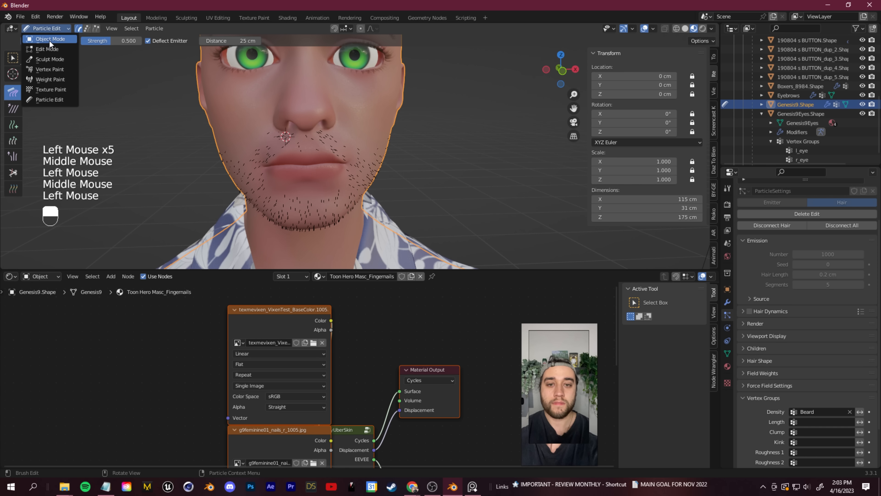
click(50, 41)
middle_drag(175, 219, 397, 177)
scroll(308, 227, up, 2)
scroll(396, 177, down, 2)
middle_drag(105, 67, 270, 182)
scroll(309, 172, up, 2)
middle_drag(271, 182, 312, 198)
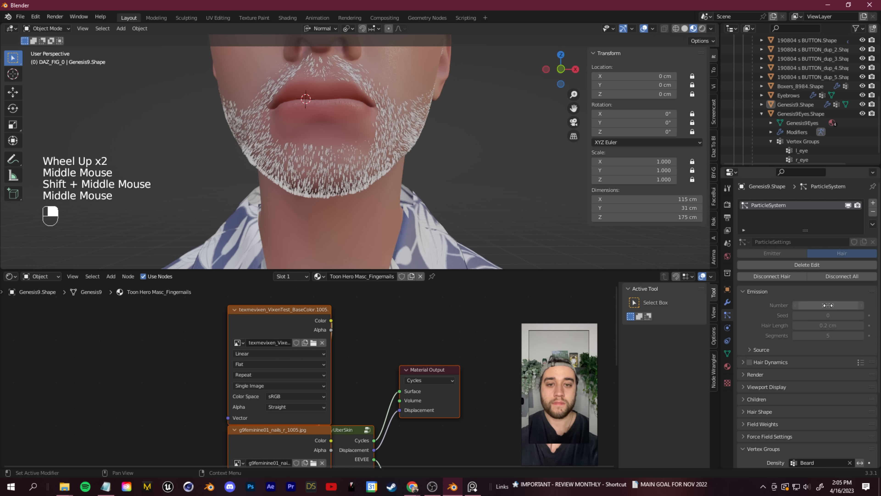
click(802, 264)
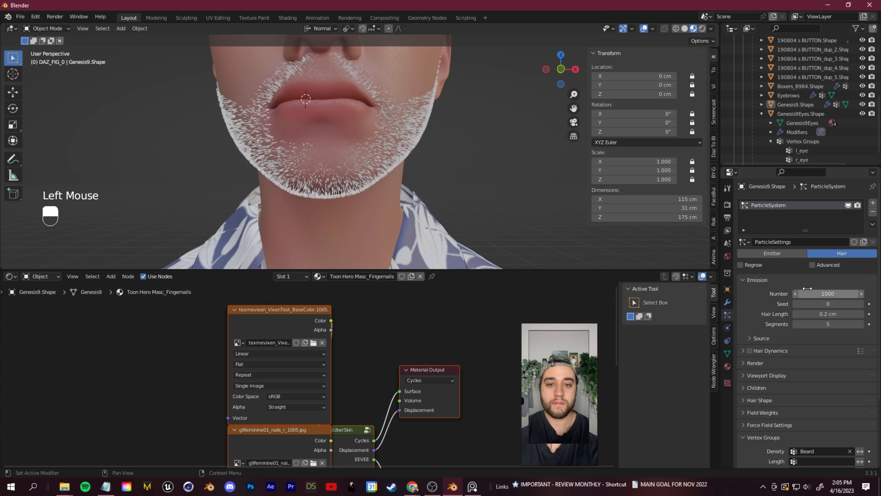
key(ctrl+z)
click(800, 266)
drag(809, 294, 794, 293)
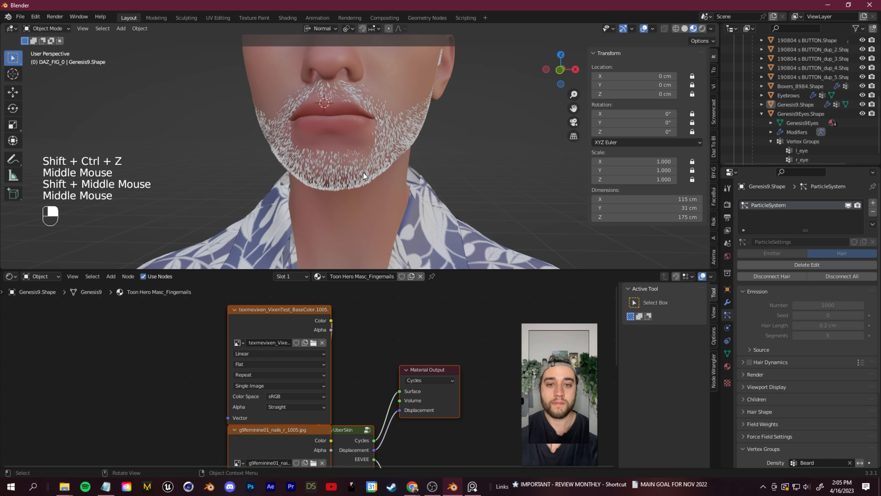
Select the Genesis9 body mesh and expand the Render settings of its hair particle system
click(392, 155)
middle_drag(415, 182, 383, 179)
scroll(773, 291, down, 2)
click(773, 291)
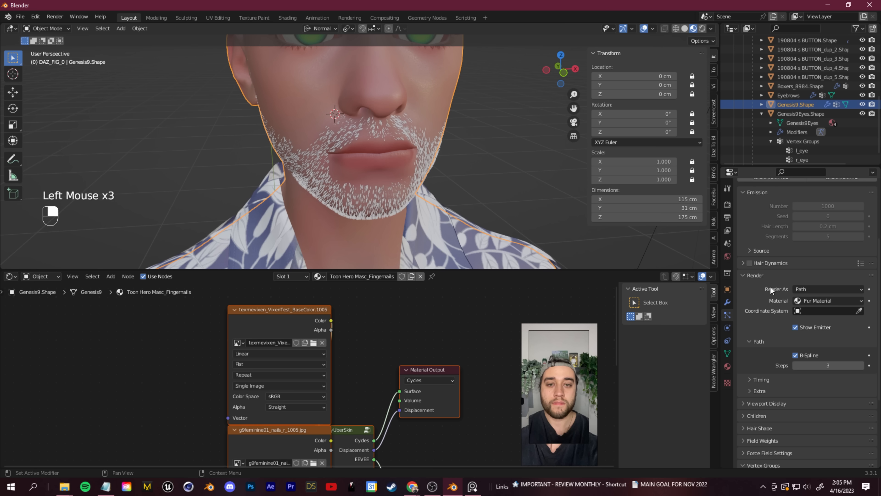
click(749, 274)
scroll(742, 288, up, 2)
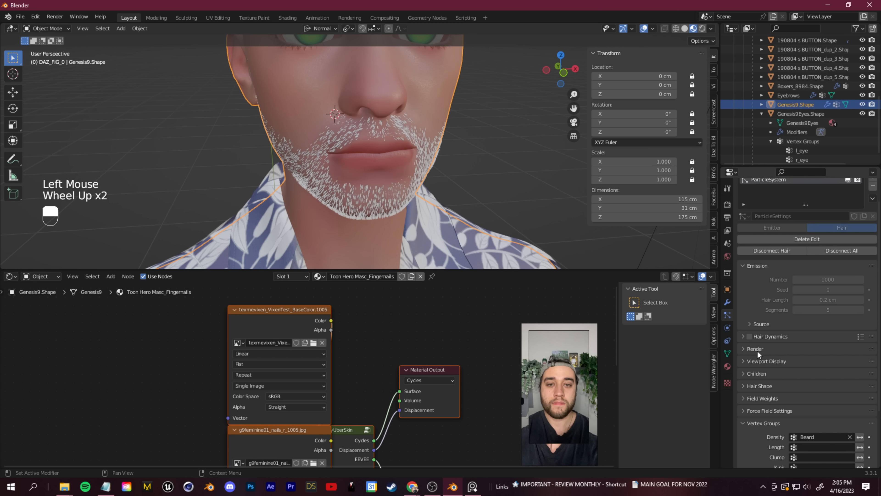
scroll(752, 323, down, 1)
click(748, 295)
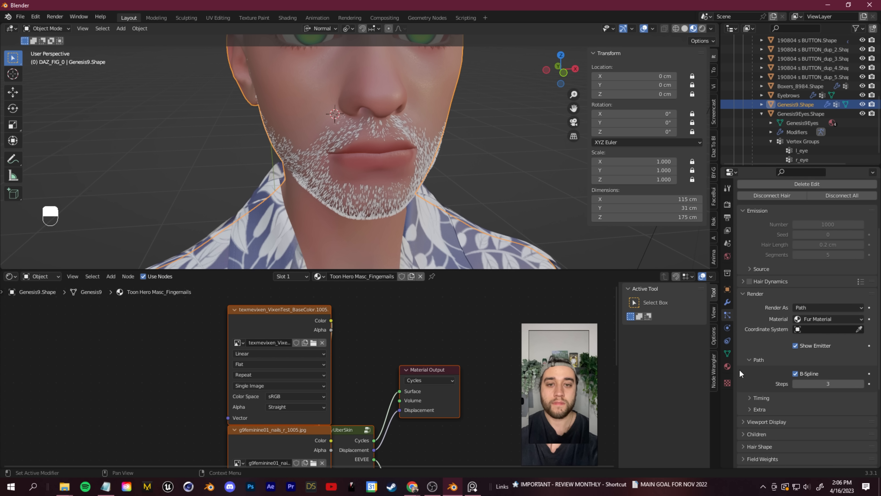
Add a material slot to the body mesh with a new material named BEARD
click(727, 366)
scroll(774, 387, up, 2)
click(873, 202)
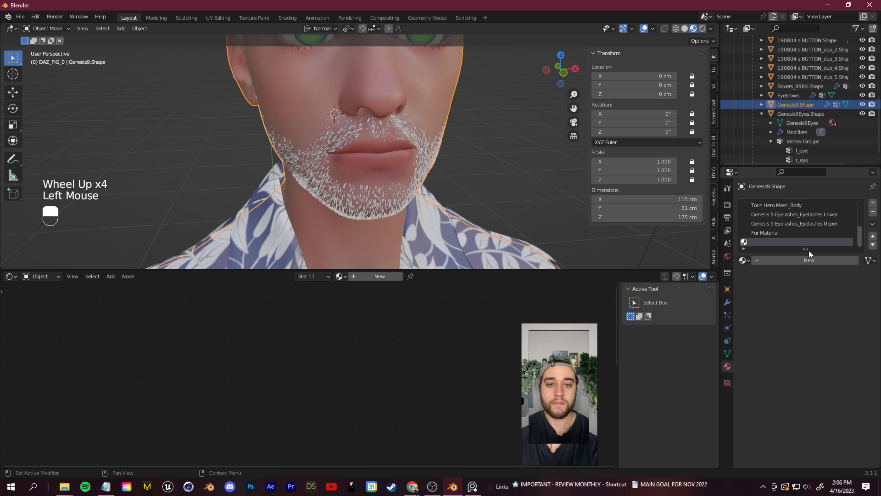
click(786, 262)
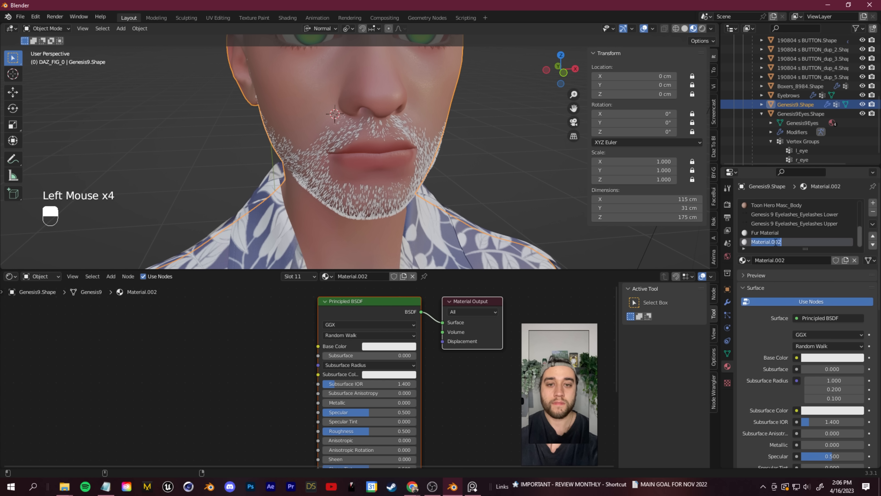
key(Return)
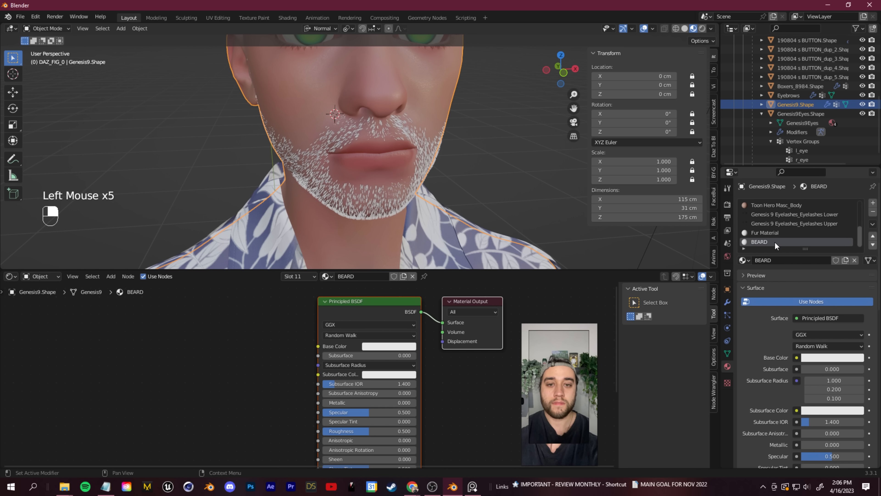
Set the BEARD material's base color to a very dark reddish brown
click(376, 346)
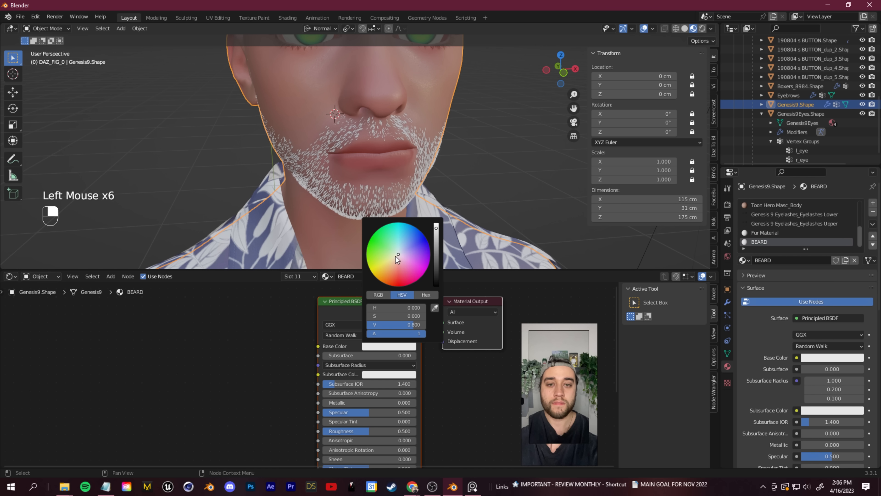
drag(436, 243, 436, 262)
drag(404, 262, 398, 273)
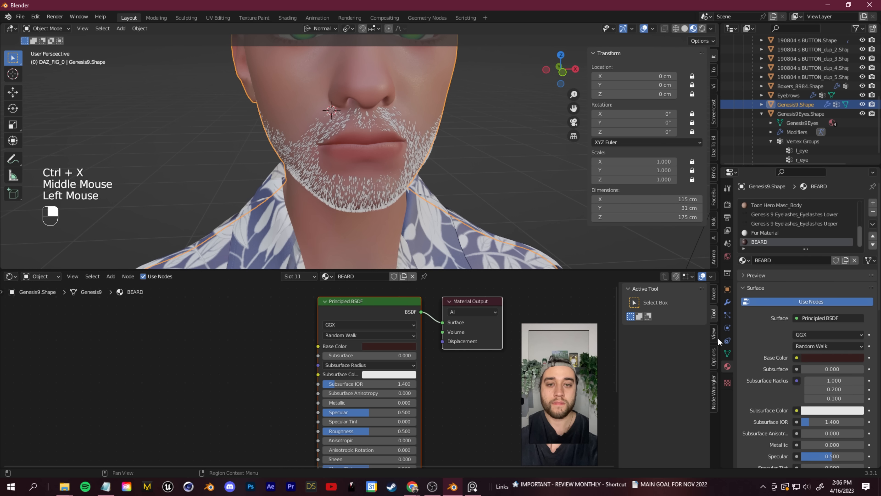
Assign the BEARD material as the render material of the hair particle system
click(727, 317)
scroll(771, 421, down, 2)
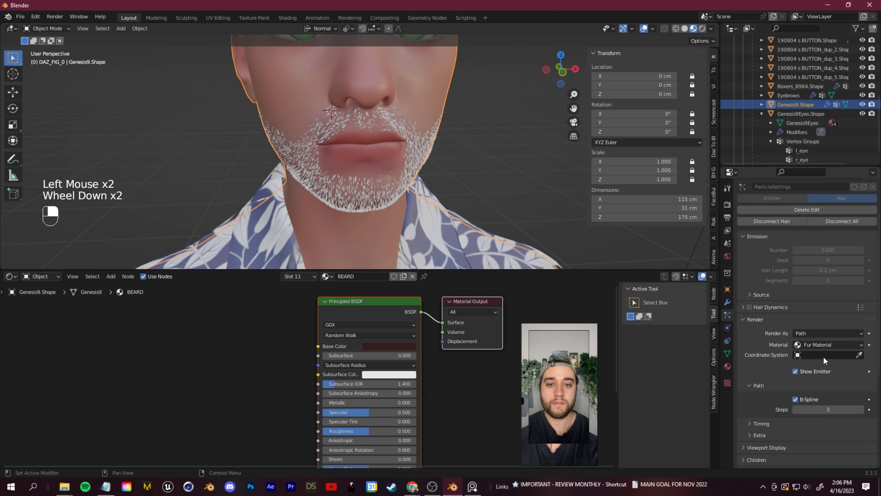
click(827, 345)
click(785, 232)
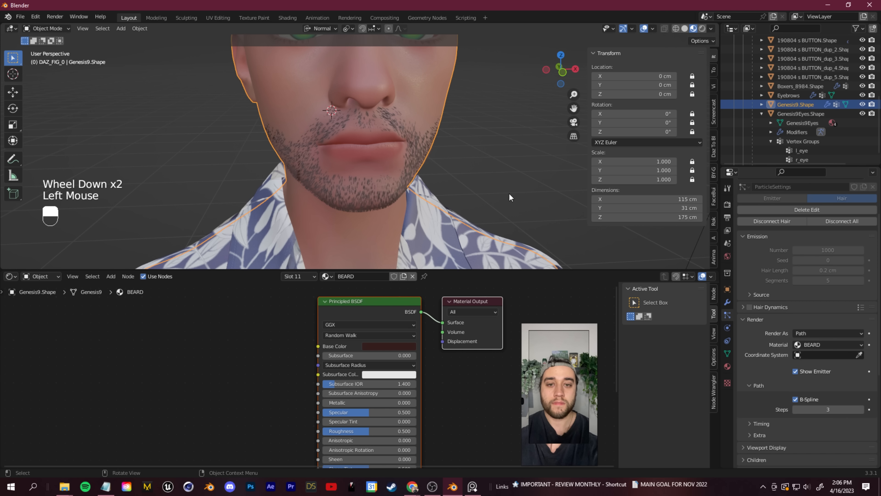
Set the display amount of the beard hair's interpolated children to 19, undoing an unwanted change
scroll(506, 191, down, 1)
middle_drag(506, 191, 485, 180)
middle_drag(486, 181, 530, 183)
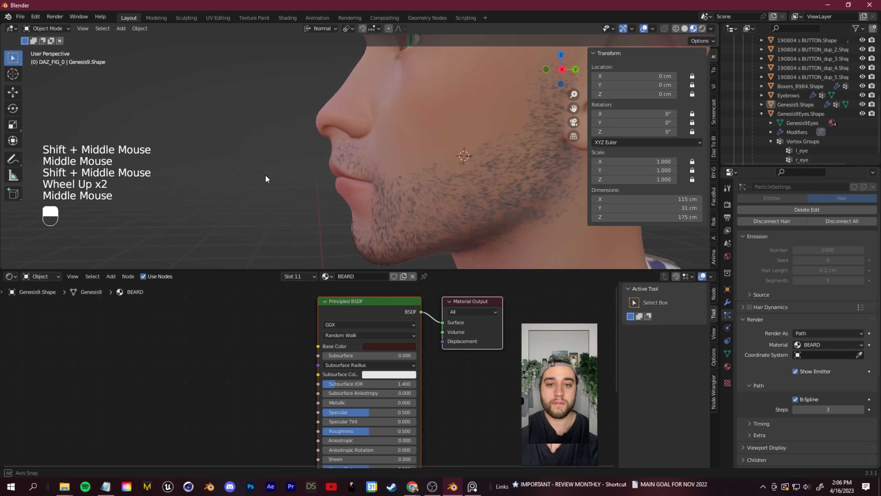
middle_drag(265, 179, 390, 188)
scroll(555, 253, down, 1)
scroll(756, 378, down, 3)
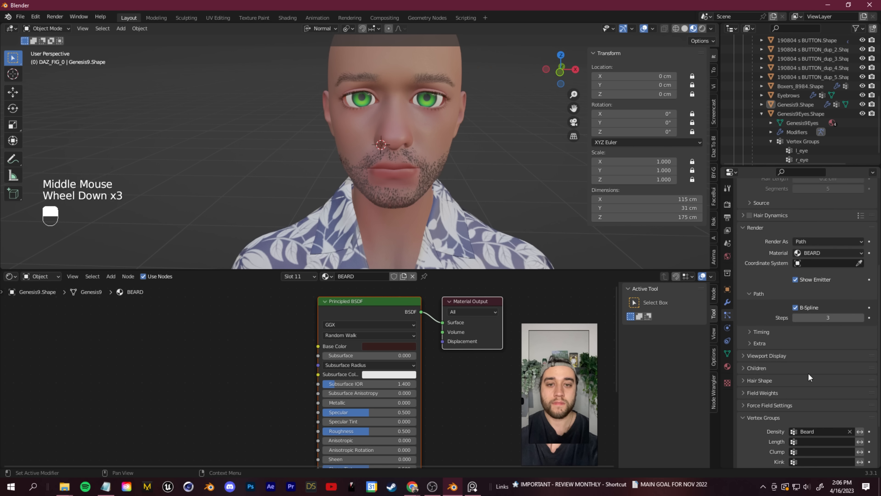
scroll(771, 308, down, 1)
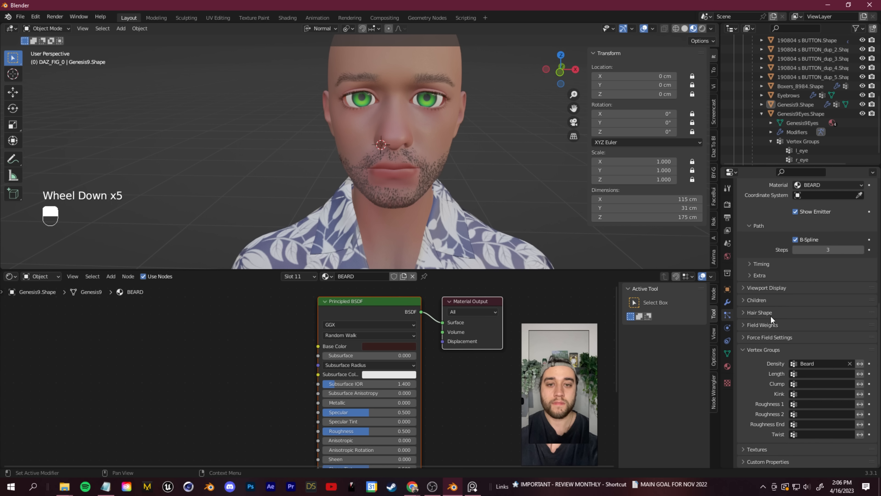
click(746, 312)
scroll(532, 215, up, 2)
shift+middle_drag(532, 216, 534, 173)
drag(823, 327, 815, 327)
key(ctrl+z)
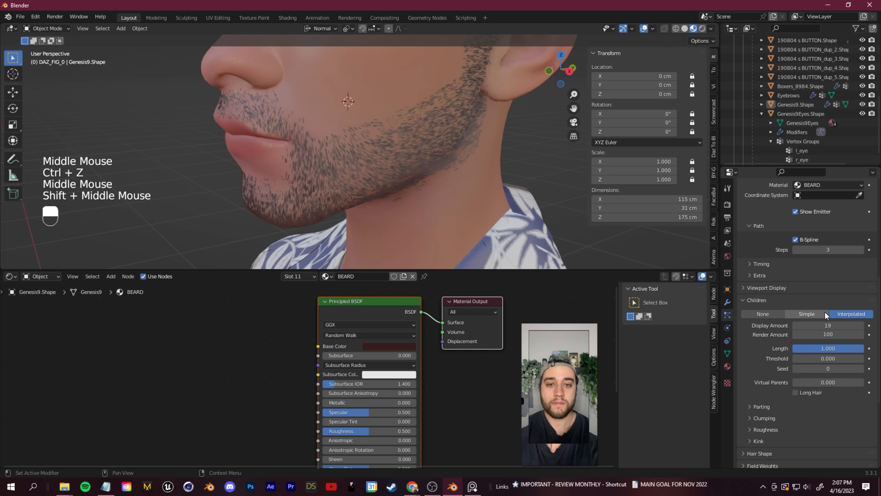
Set the beard's interpolated children length to 0.943 and undo the last change to their display amount
click(825, 314)
click(826, 314)
scroll(347, 153, up, 1)
drag(827, 348, 802, 348)
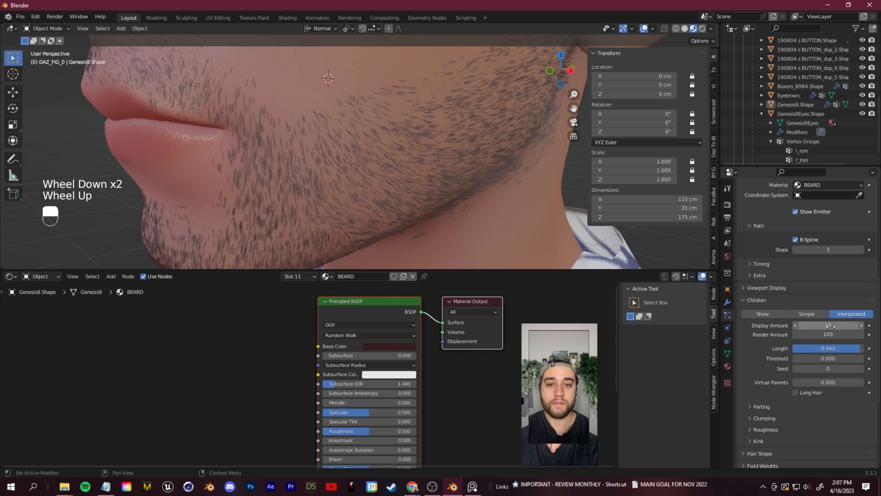
ctrl+drag(829, 326, 863, 326)
key(ctrl+z)
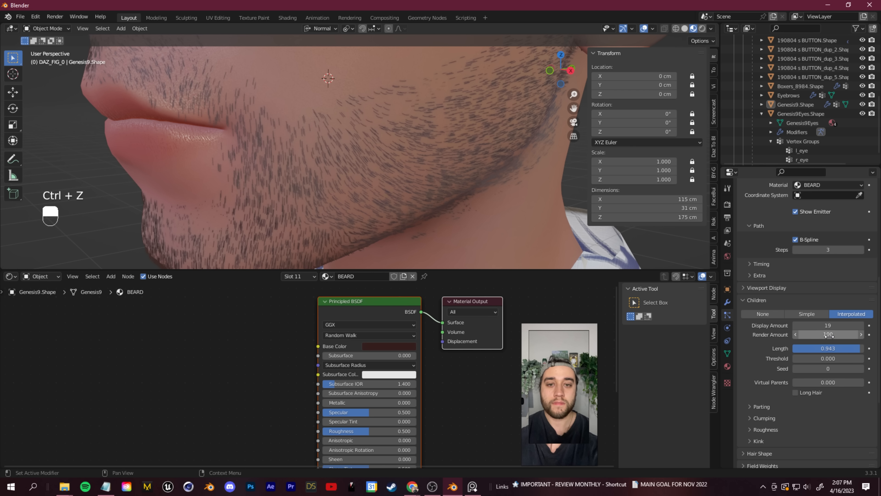
Try a display amount of 100 for the beard's interpolated children
click(826, 327)
text(100)
key(Return)
scroll(449, 158, down, 2)
middle_drag(449, 159, 351, 163)
key(ctrl+z)
Thin out the beard by setting its interpolated children's display amount to 7 and their length to 0.797
scroll(246, 159, up, 1)
shift+middle_drag(246, 159, 366, 221)
drag(827, 326, 804, 326)
shift+middle_drag(399, 238, 385, 227)
middle_drag(385, 228, 359, 190)
scroll(371, 218, up, 1)
scroll(359, 190, down, 4)
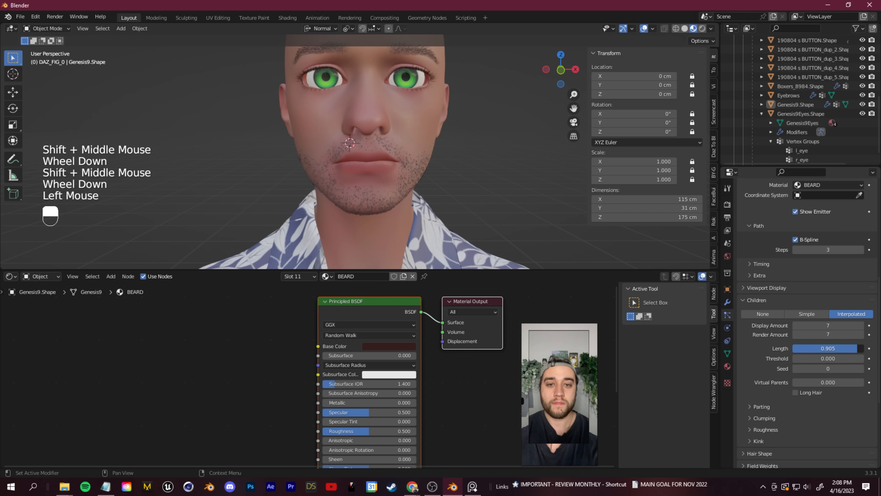
scroll(583, 268, down, 4)
shift+middle_drag(583, 268, 439, 164)
scroll(424, 188, up, 3)
scroll(443, 195, down, 1)
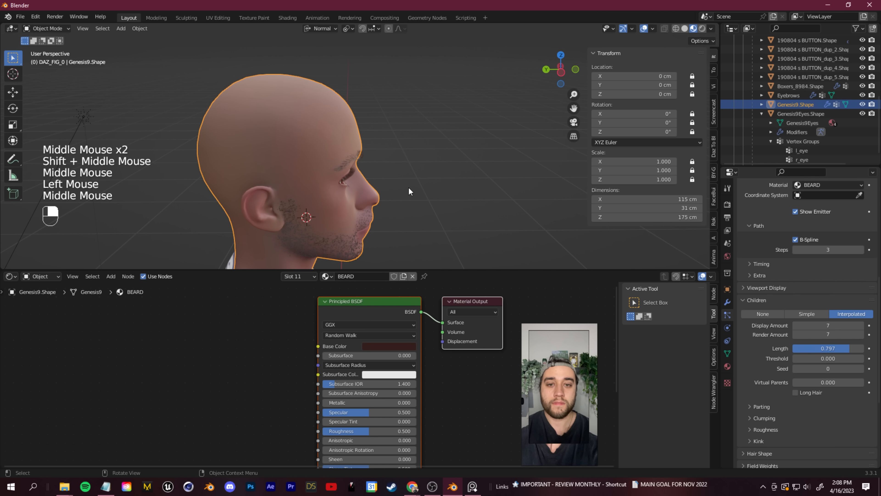
Select the body mesh's scalp faces above the hairline in Edit Mode
key(Tab)
middle_drag(408, 186, 328, 182)
click(291, 191)
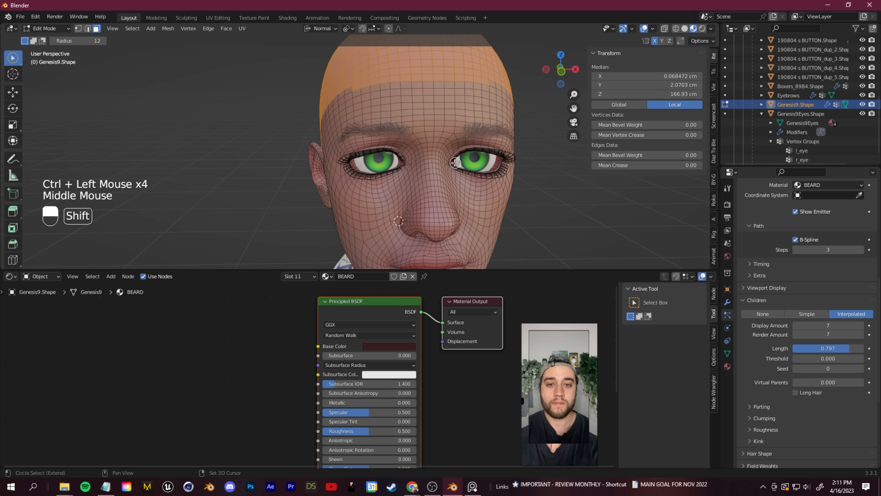
scroll(437, 164, down, 2)
middle_drag(437, 174, 432, 133)
scroll(386, 189, down, 1)
scroll(379, 200, up, 1)
scroll(379, 199, up, 1)
scroll(436, 142, down, 2)
scroll(436, 141, up, 1)
shift+middle_drag(433, 133, 409, 143)
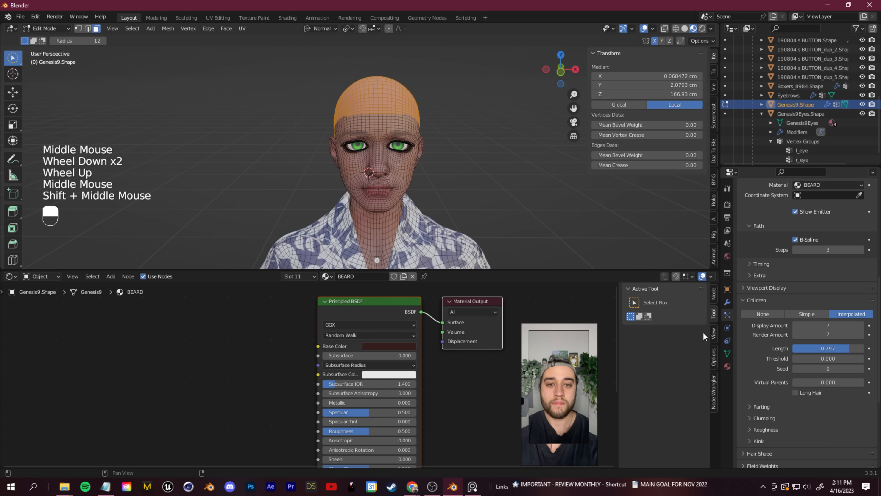
Assign the selected scalp faces to a new vertex group named Scalp and return to Object Mode
click(728, 353)
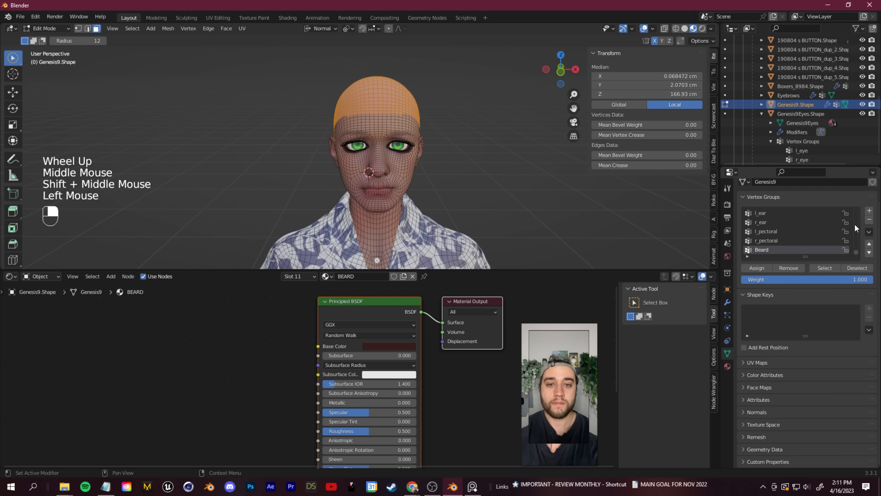
click(869, 211)
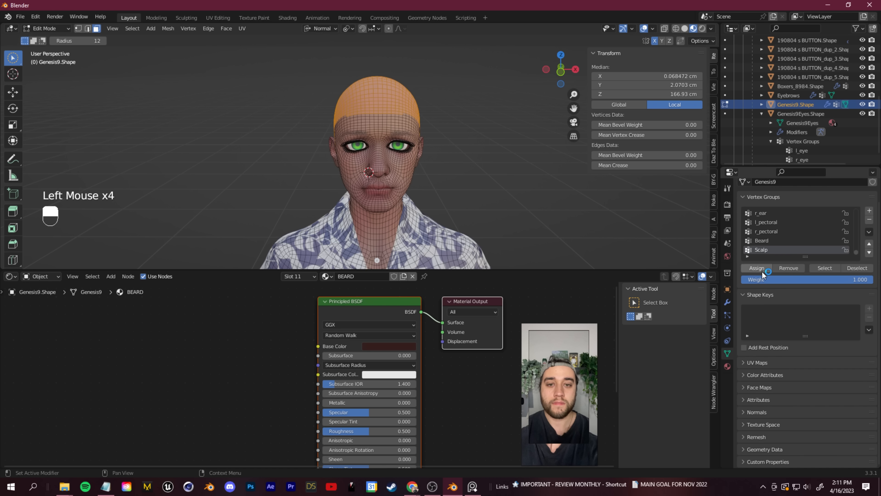
click(47, 29)
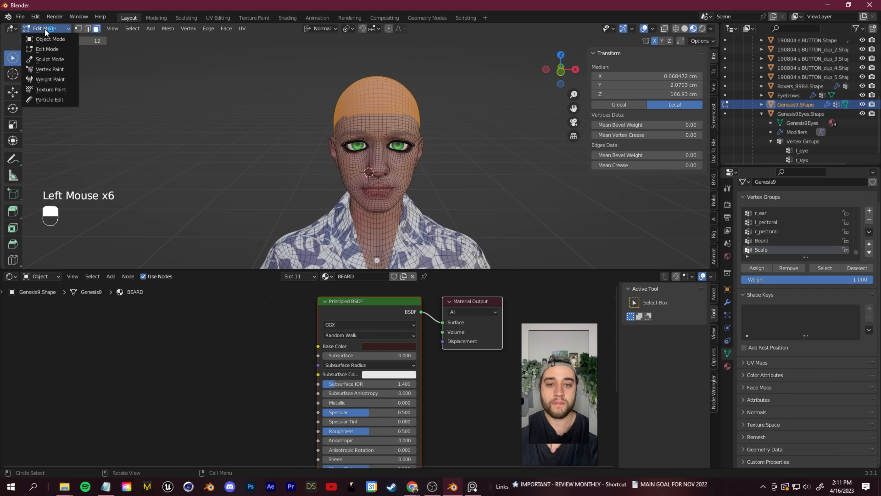
click(48, 39)
Apply the Quick Fur effect to the body mesh
click(388, 103)
middle_drag(388, 104, 388, 94)
shift+middle_drag(388, 95, 404, 86)
click(136, 29)
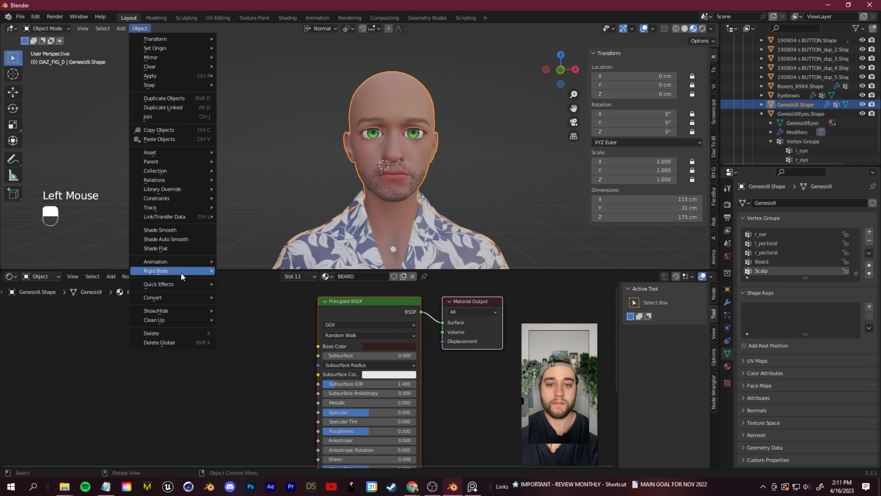
mouse_move(185, 285)
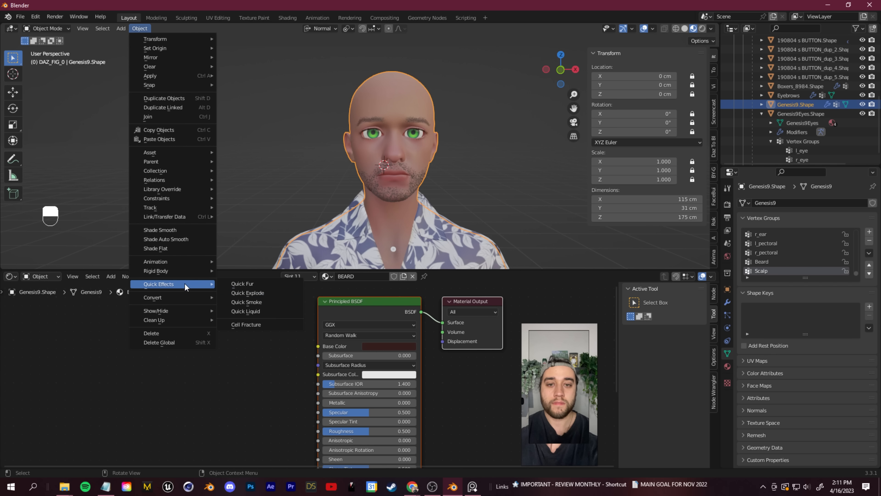
click(246, 287)
Limit the new hair particle system's density to the Scalp vertex group
click(728, 315)
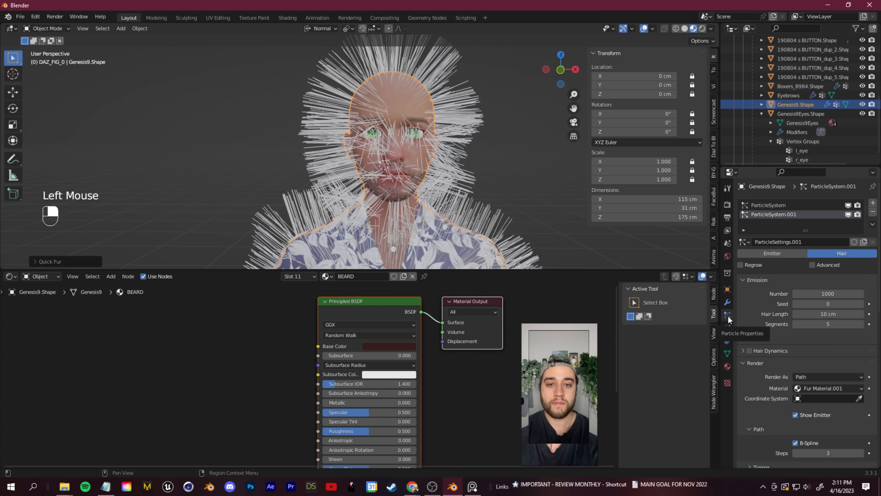
scroll(816, 374, down, 8)
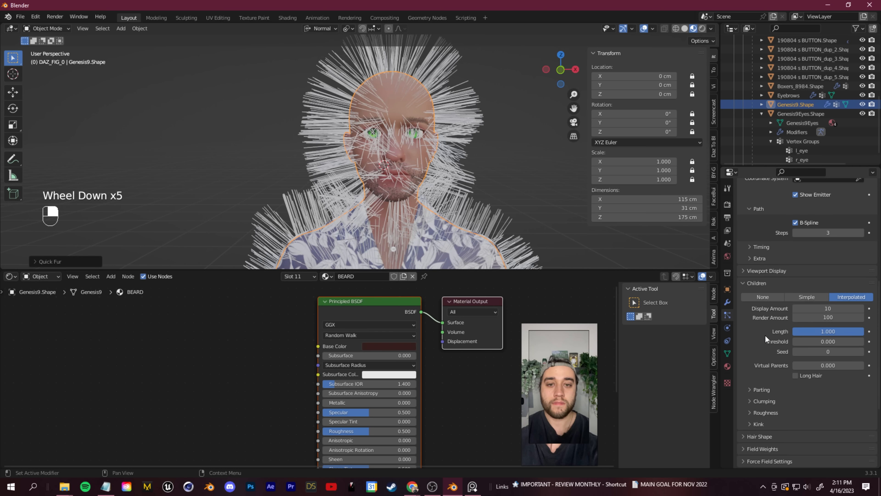
click(818, 363)
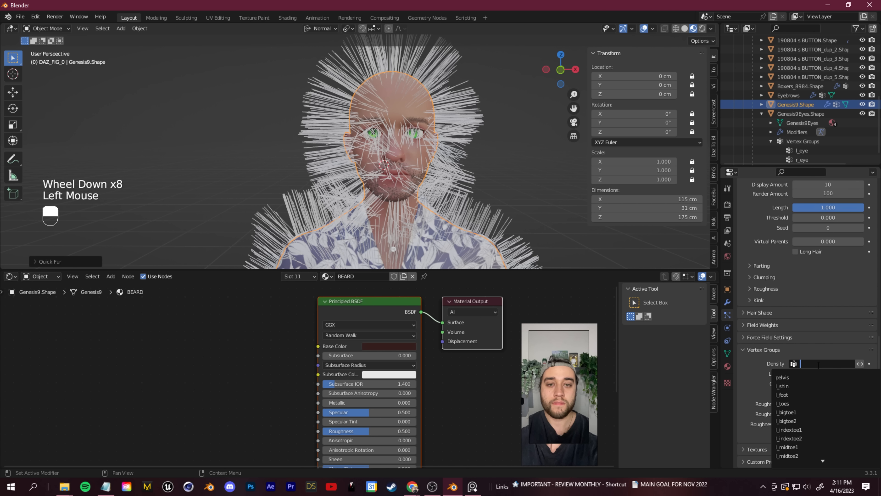
text(scapl)
key(Return)
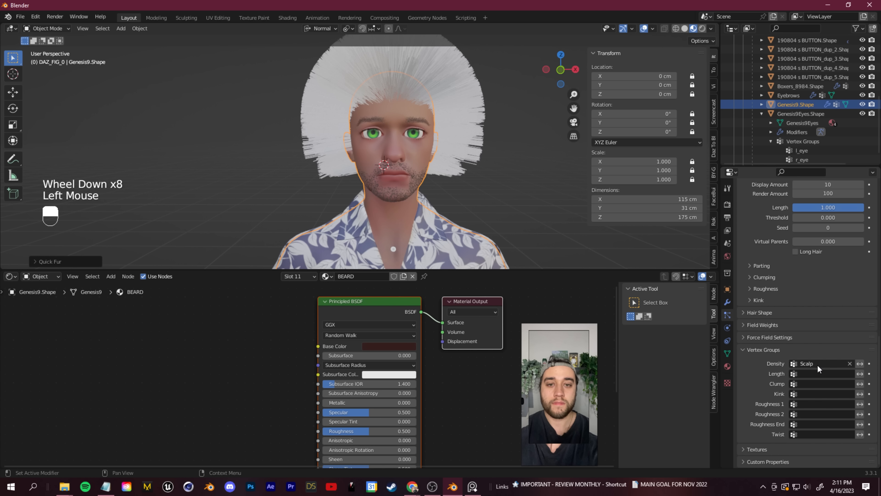
Set the scalp hair's emission number to 5000 and its hair length to 1 cm
shift+middle_drag(486, 165, 454, 196)
scroll(771, 404, up, 7)
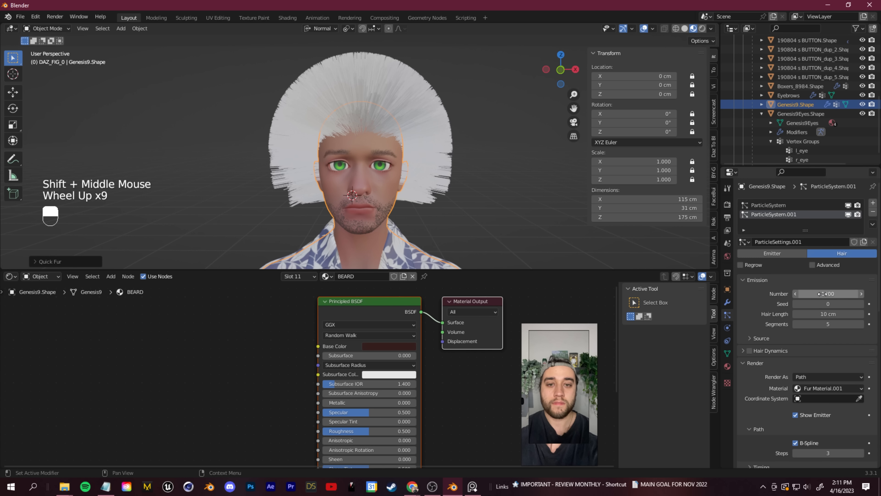
click(826, 272)
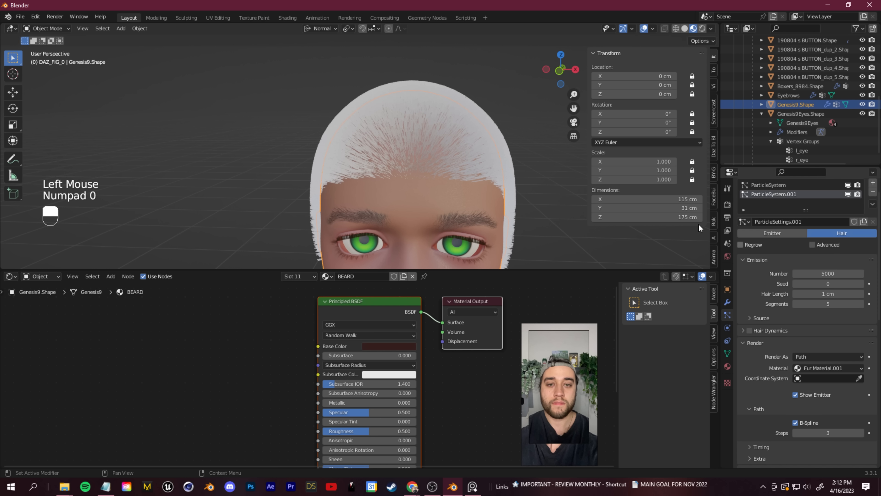
Examine the hairline and the length of the scalp hair from several angles
scroll(399, 209, down, 1)
middle_drag(399, 208, 476, 211)
scroll(382, 218, up, 1)
scroll(383, 218, up, 1)
shift+middle_drag(383, 218, 462, 173)
shift+scroll(462, 173, up, 1)
scroll(462, 174, down, 2)
middle_drag(518, 201, 411, 200)
middle_drag(411, 200, 387, 184)
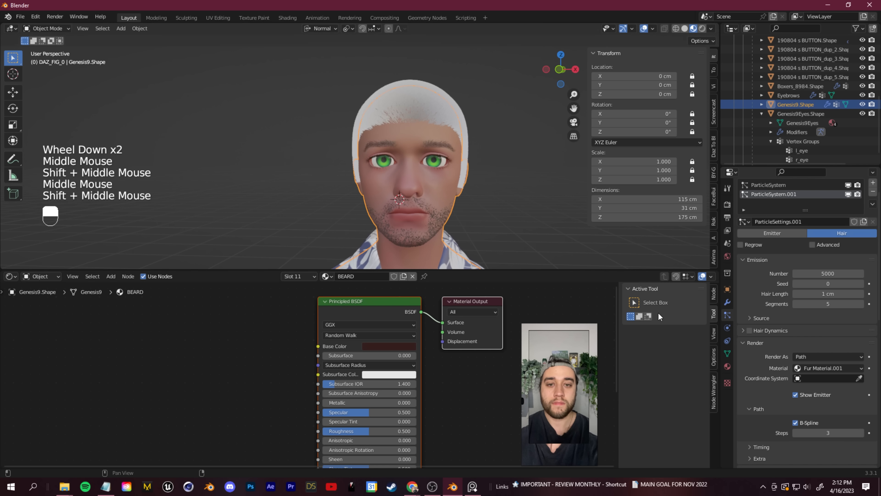
Undo the last change and comb the scalp hair sideways in Particle Edit with the Comb brush
scroll(750, 347, down, 4)
key(ctrl+z)
click(49, 28)
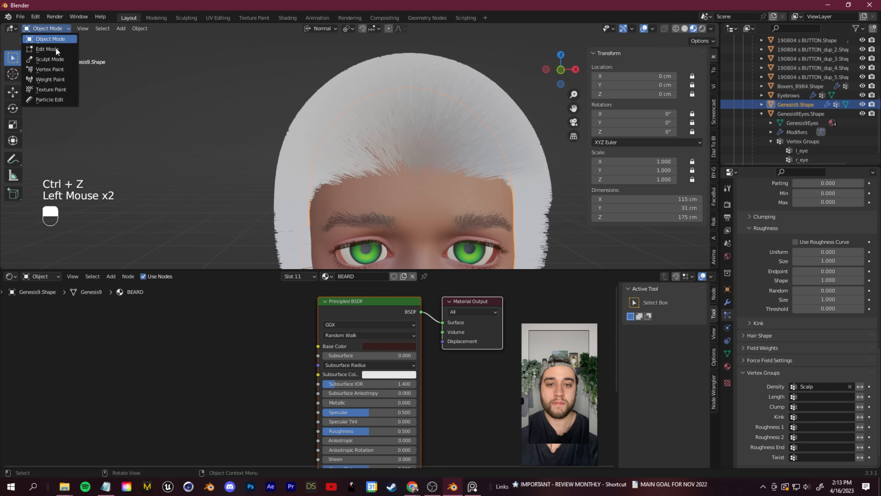
click(50, 100)
scroll(282, 173, down, 2)
mouse_move(281, 173)
middle_down()
mouse_move(281, 183)
mouse_move(217, 173)
mouse_move(39, 108)
middle_up()
click(17, 96)
middle_drag(269, 183, 281, 173)
mouse_move(281, 174)
mouse_down()
mouse_move(323, 144)
mouse_move(367, 190)
mouse_up()
Comb the hair along the side and back of the head down toward the neck
scroll(323, 143, up, 2)
middle_drag(366, 191, 223, 181)
shift+middle_drag(223, 180, 215, 139)
drag(215, 139, 279, 154)
middle_drag(279, 154, 295, 139)
drag(261, 75, 255, 160)
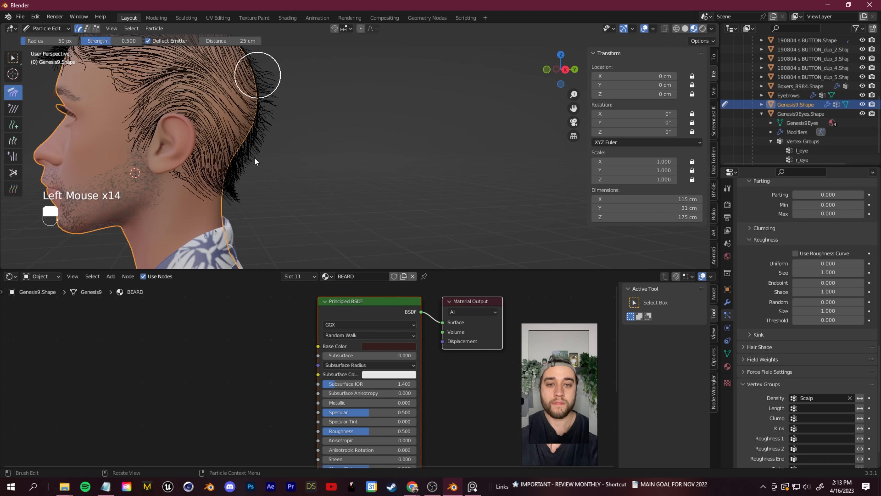
Smooth the remaining scalp hair around the head with short downward comb strokes from different angles
middle_drag(256, 161, 416, 174)
drag(482, 128, 489, 138)
middle_drag(488, 138, 313, 132)
drag(299, 132, 305, 135)
middle_drag(305, 135, 451, 132)
drag(450, 78, 455, 91)
middle_drag(374, 181, 523, 189)
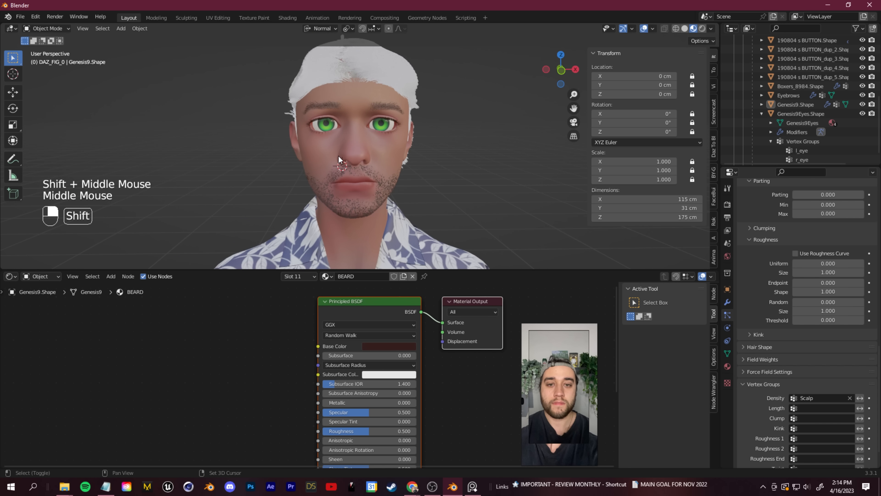
Assign the BEARD material as the render material of the scalp hair particle system
scroll(341, 157, down, 1)
scroll(342, 157, up, 2)
scroll(350, 155, down, 1)
scroll(365, 150, up, 2)
scroll(357, 167, down, 1)
scroll(769, 380, up, 5)
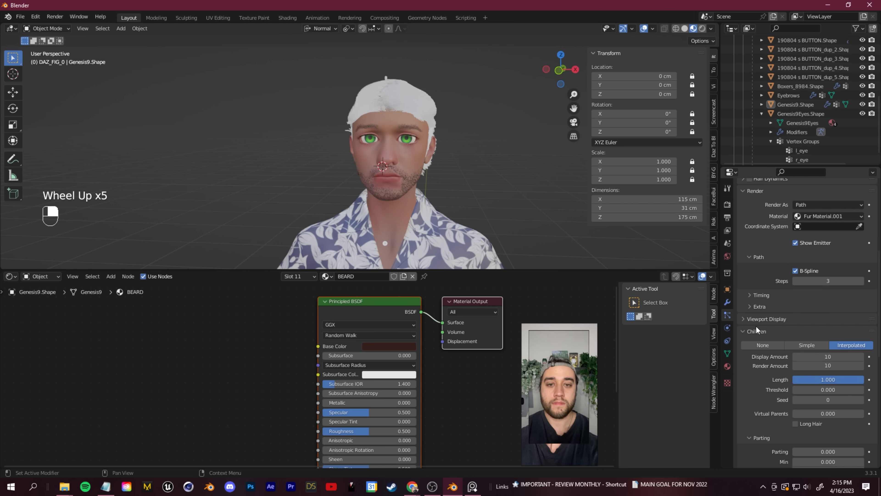
scroll(756, 326, up, 4)
scroll(759, 372, down, 1)
click(818, 336)
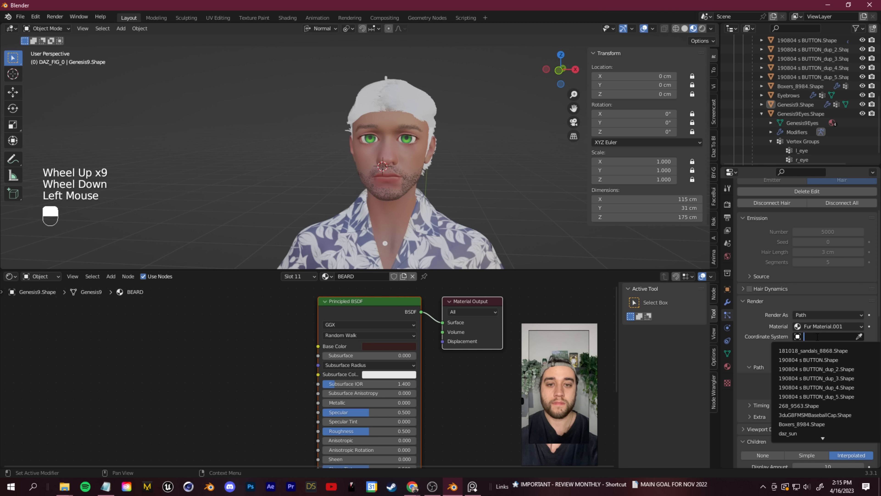
click(829, 327)
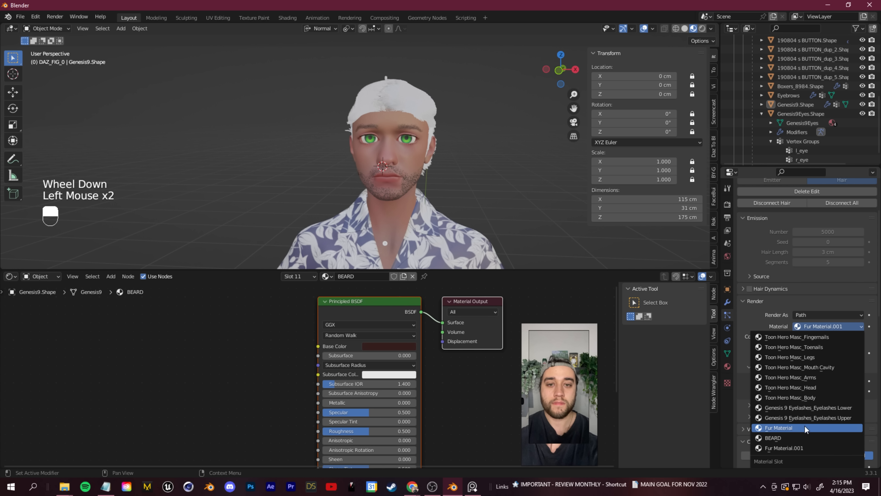
click(793, 438)
Reduce the BEARD material's shine by setting Specular to 0.300 and Roughness to 1.000
shift+middle_drag(492, 202, 448, 202)
scroll(438, 203, up, 2)
shift+middle_drag(447, 202, 364, 174)
scroll(458, 210, up, 3)
scroll(275, 155, up, 2)
middle_drag(347, 170, 297, 165)
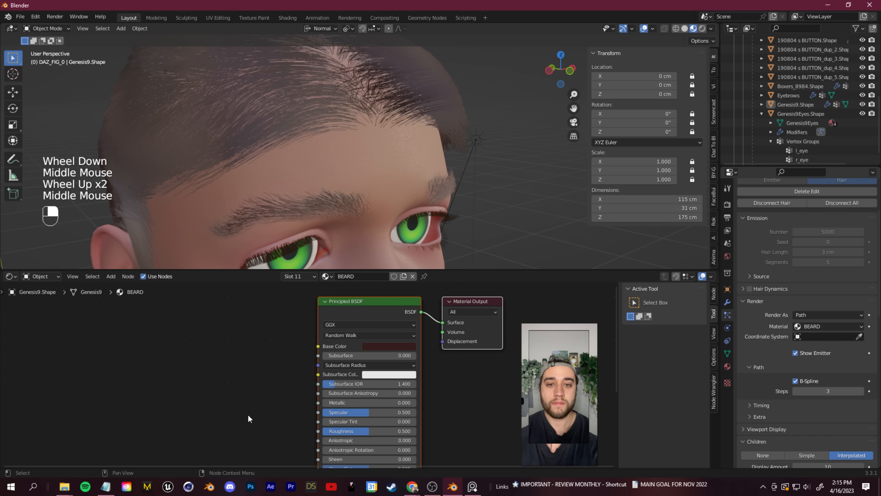
scroll(244, 351, down, 2)
scroll(241, 395, up, 2)
shift+middle_drag(266, 430, 320, 367)
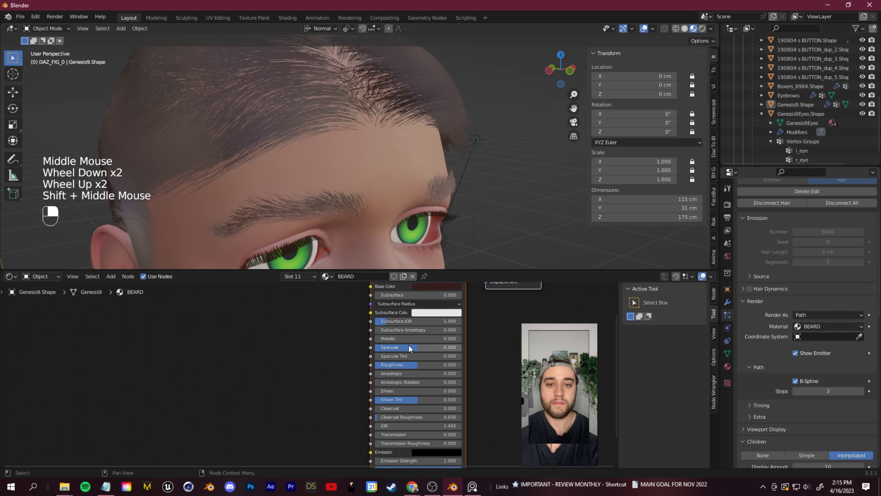
drag(404, 348, 391, 348)
middle_drag(334, 380, 312, 377)
drag(382, 361, 430, 361)
Set the clump value of the scalp hair's interpolated children to 0.500, keeping Clump Noise off
middle_drag(277, 163, 289, 217)
scroll(264, 195, down, 2)
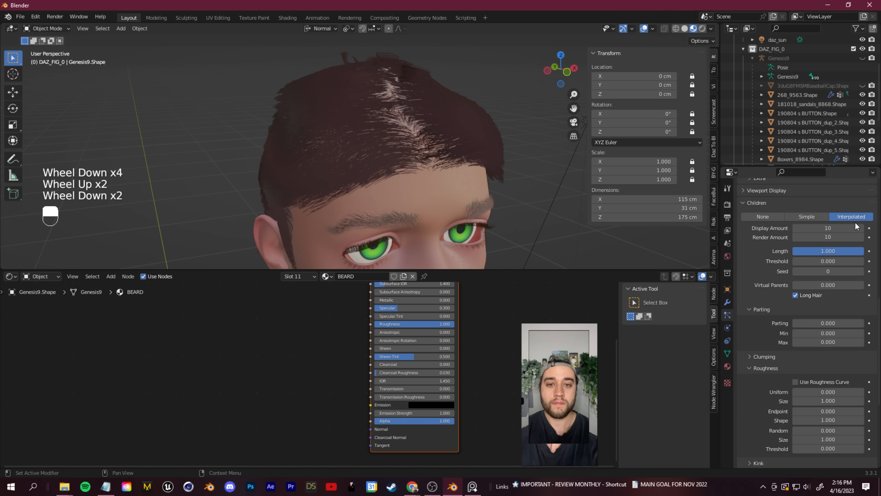
click(762, 357)
scroll(763, 359, down, 2)
click(756, 369)
click(755, 370)
scroll(755, 371, down, 1)
drag(828, 330, 843, 329)
ctrl+middle_drag(457, 175, 452, 207)
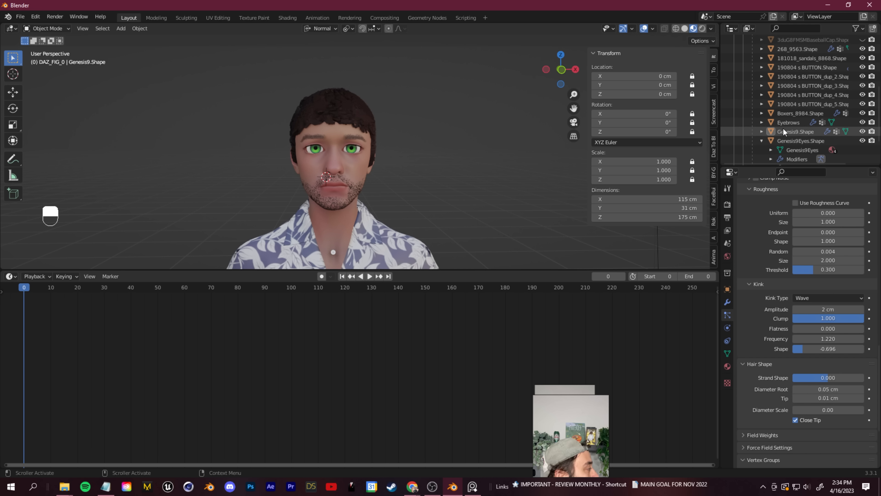
Unhide the baseball cap on the character's head
scroll(785, 122, up, 3)
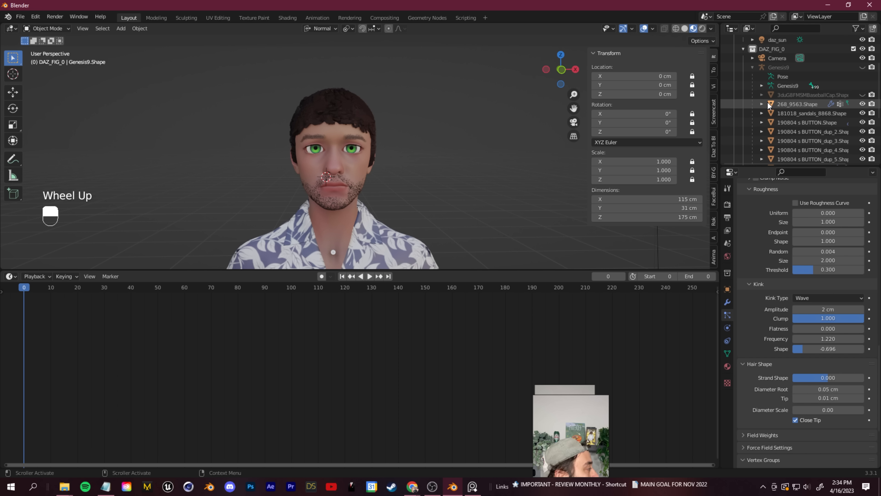
scroll(786, 132, down, 2)
middle_drag(391, 163, 421, 187)
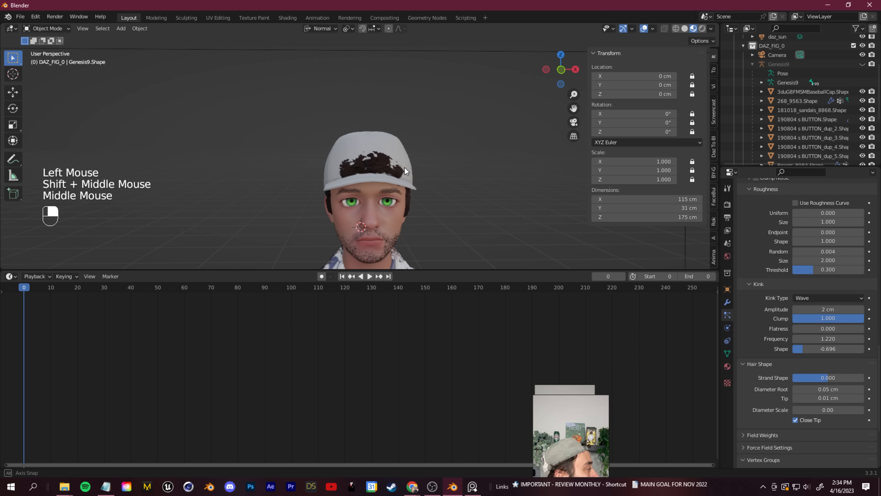
Cut the scalp hair poking through the front of the cap with the Cut brush in Particle Edit
click(397, 155)
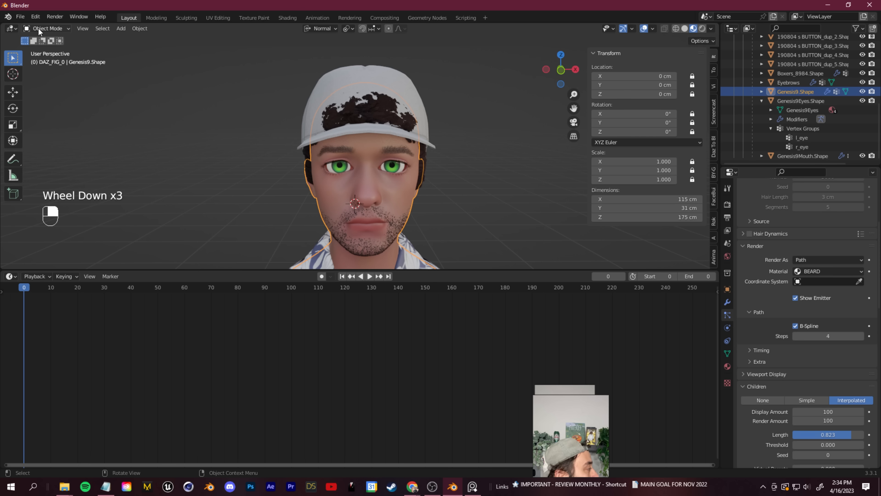
click(46, 28)
click(50, 99)
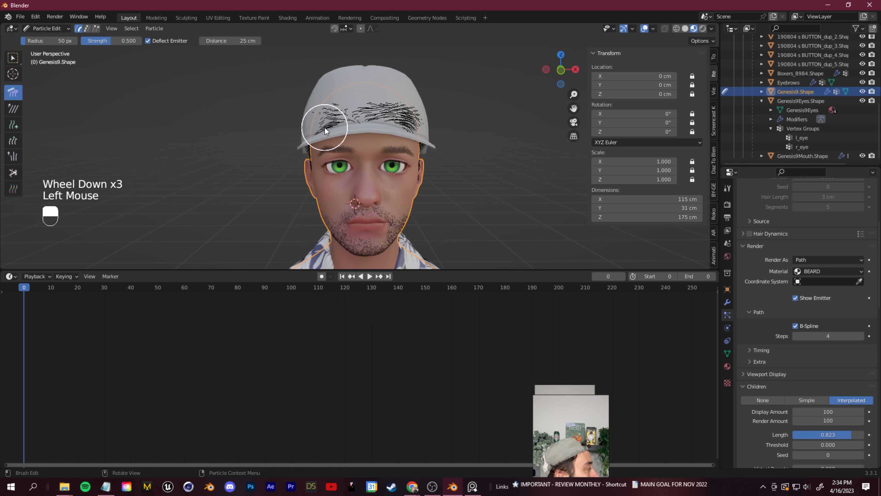
click(13, 172)
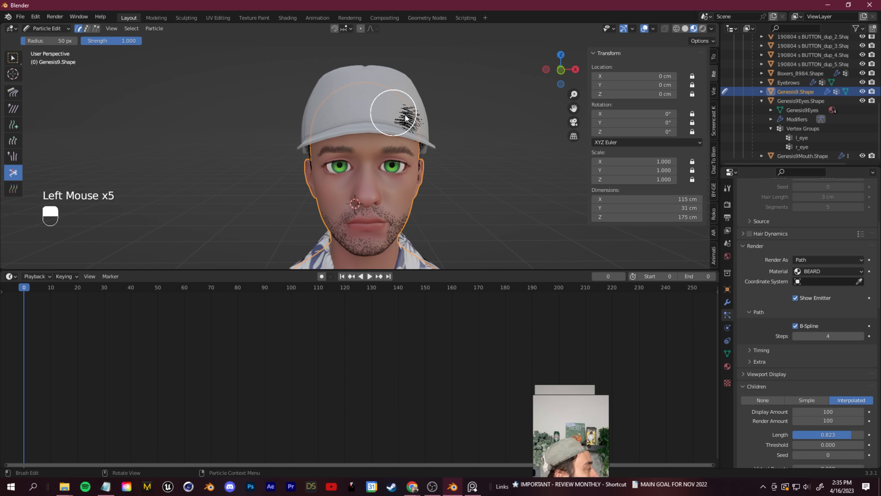
Shorten the scalp hair's interpolated children to a length of about 0.266 in Object Mode
scroll(767, 390, down, 4)
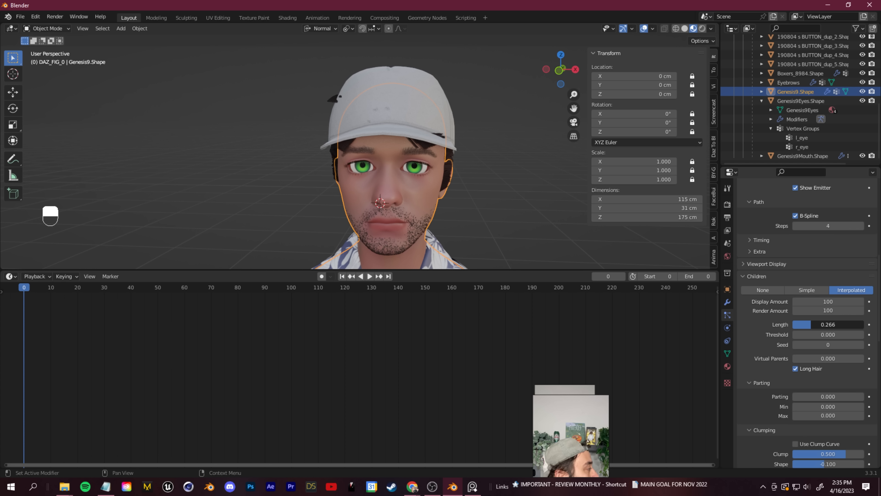
middle_drag(372, 183, 255, 183)
scroll(325, 205, down, 2)
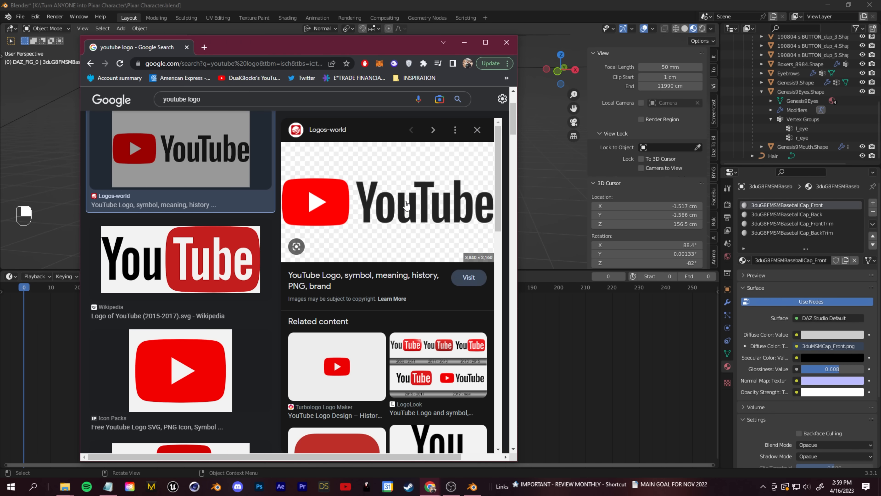
Save the enlarged YouTube logo from the image search results as an image file
right_click(404, 198)
click(442, 295)
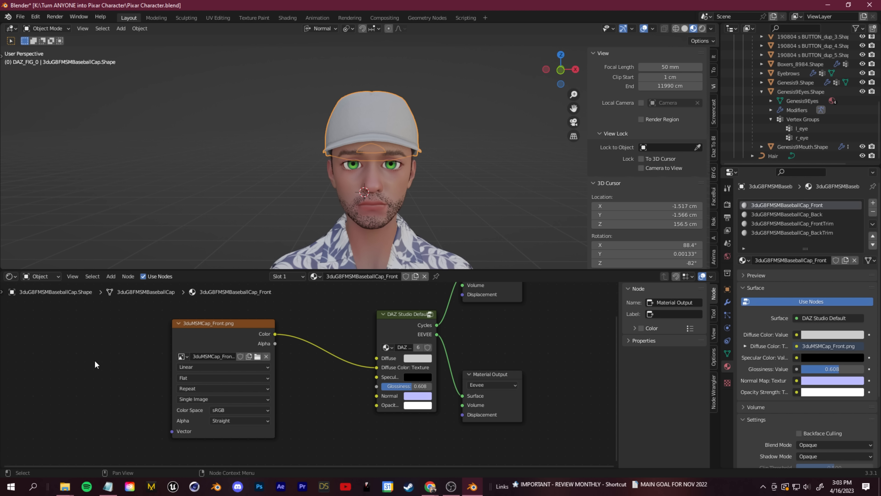
Copy the folder path of the baseball cap's 3duMSMCap_Front.png texture in Blender without replacing the image
click(413, 142)
click(257, 356)
click(454, 123)
key(ctrl+c)
key(Escape)
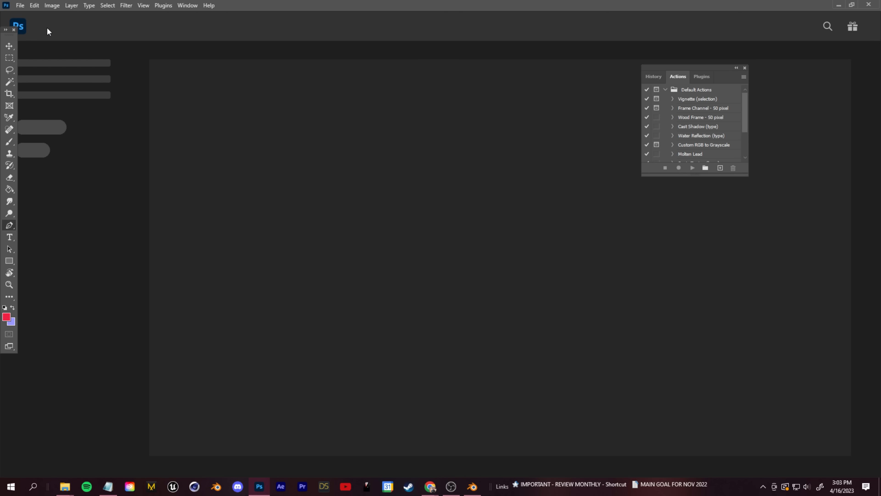
Switch to Photoshop and open 3duMSMCap_Front.png from the copied texture folder path
click(20, 5)
click(28, 17)
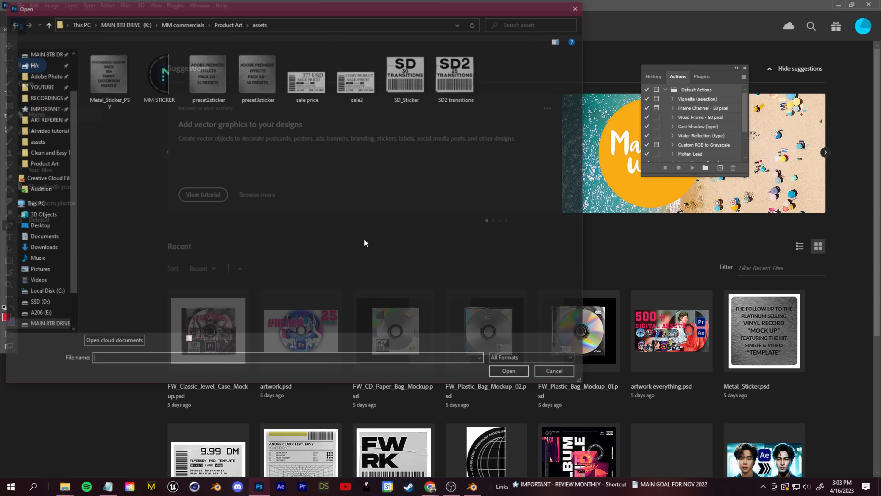
click(293, 24)
key(ctrl+v)
key(Return)
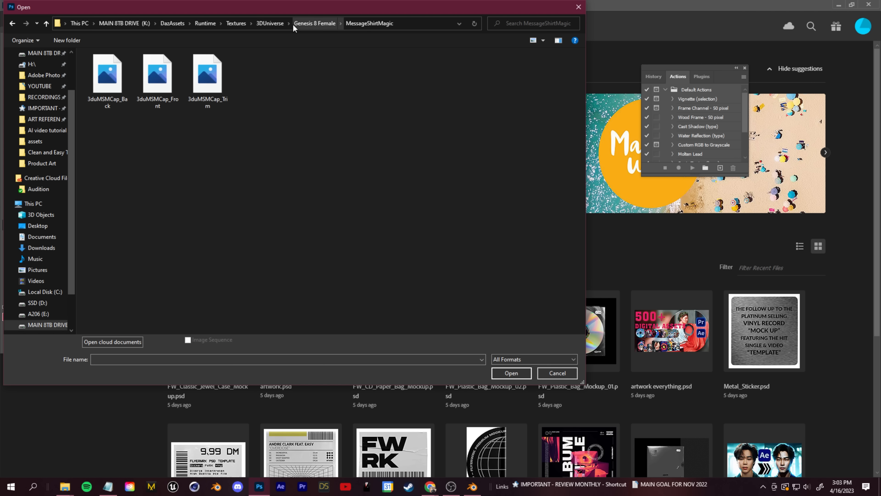
click(510, 373)
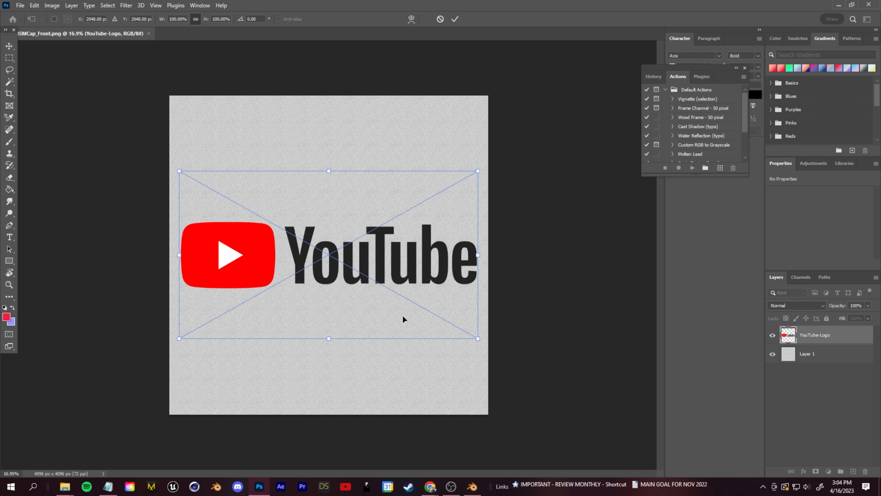
Place the YouTube logo centred on the cap texture and scale it down to about 2568 px wide
click(454, 19)
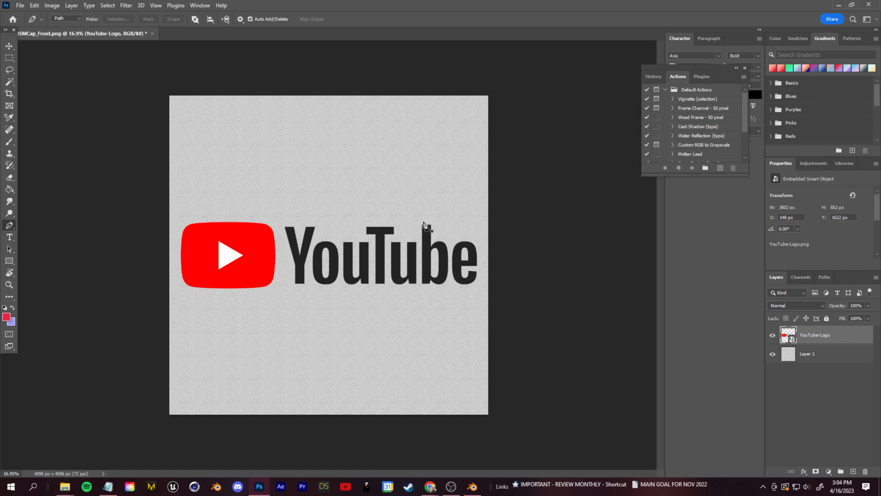
key(ctrl+t)
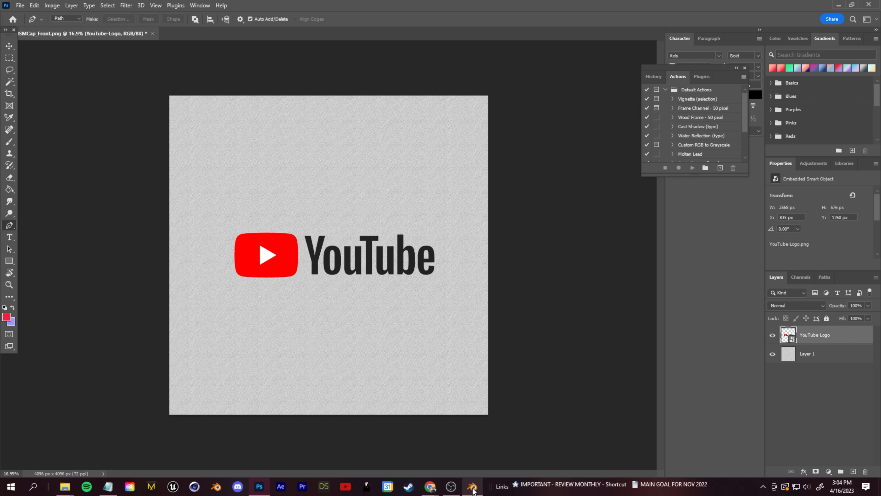
Switch back to Blender and load custom hat.png from the project folder into the cap front's diffuse texture node
click(472, 486)
click(258, 356)
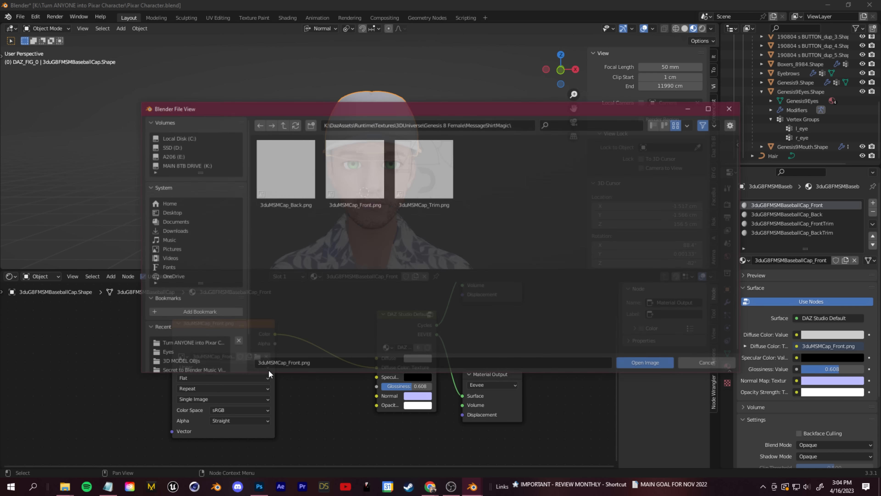
click(199, 343)
click(294, 182)
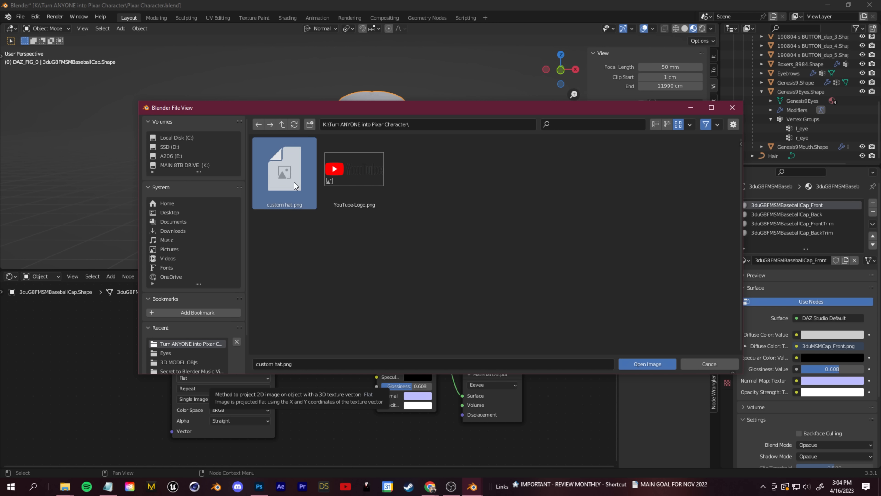
click(630, 365)
Change the Shader Editor area to the UV Editor and display custom hat.png in it
click(11, 276)
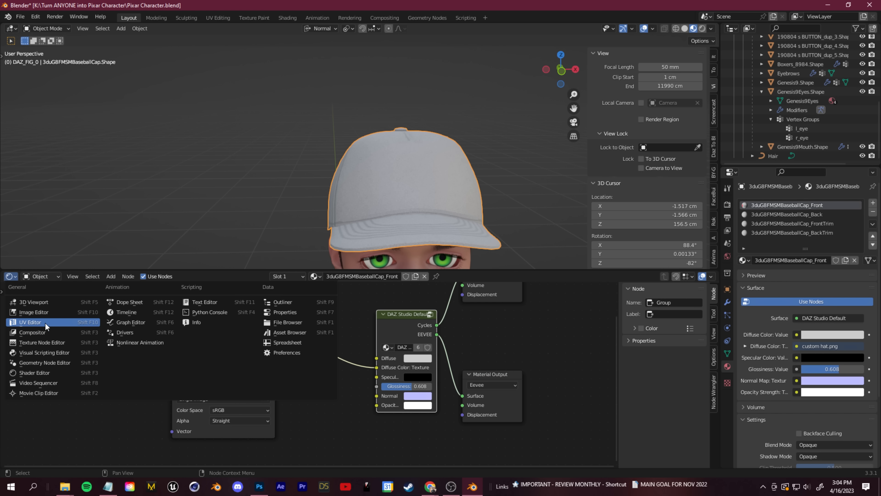
click(34, 312)
scroll(152, 372, down, 5)
click(251, 276)
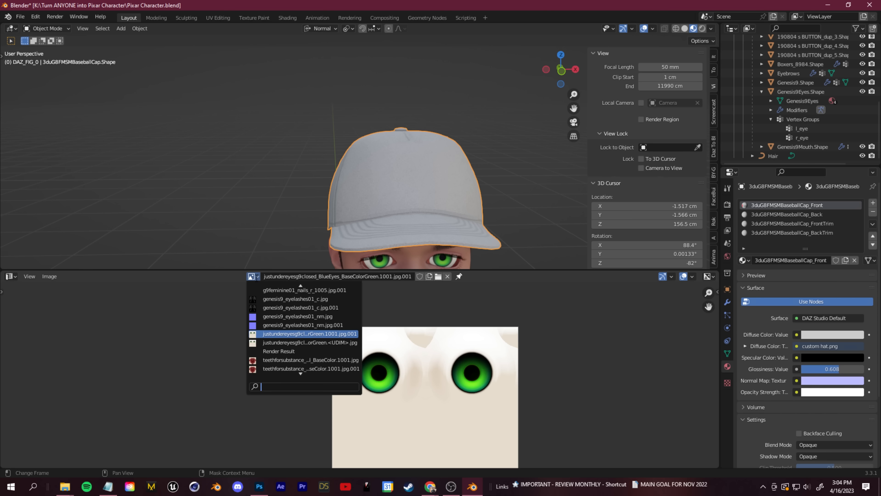
text(cus)
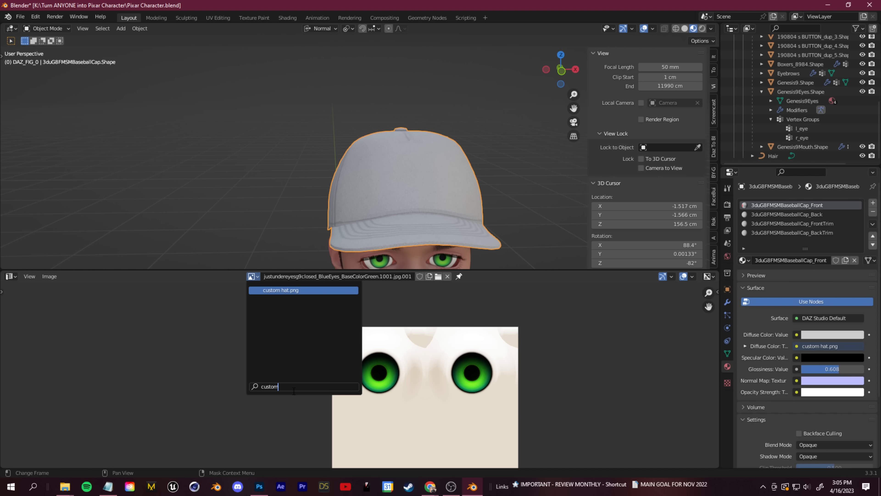
text(tom)
key(Return)
scroll(282, 389, down, 3)
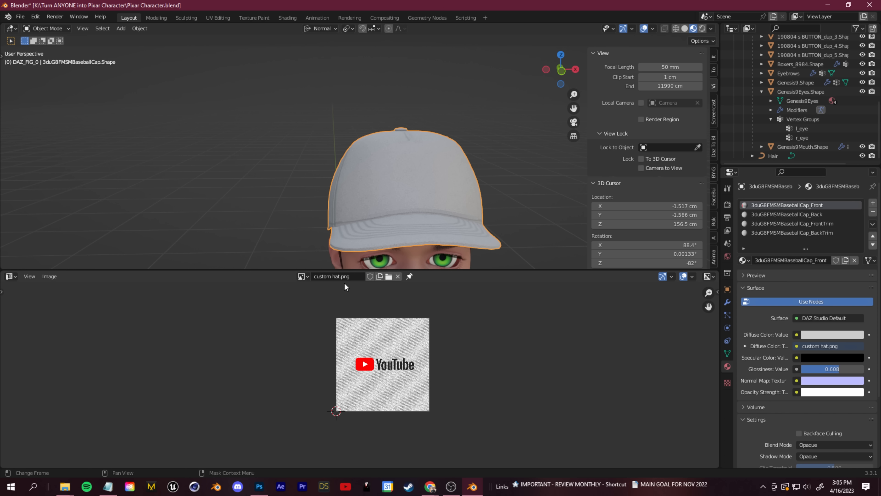
Select the faces of the cap's front panel with Circle Select in Edit Mode
scroll(395, 238, down, 4)
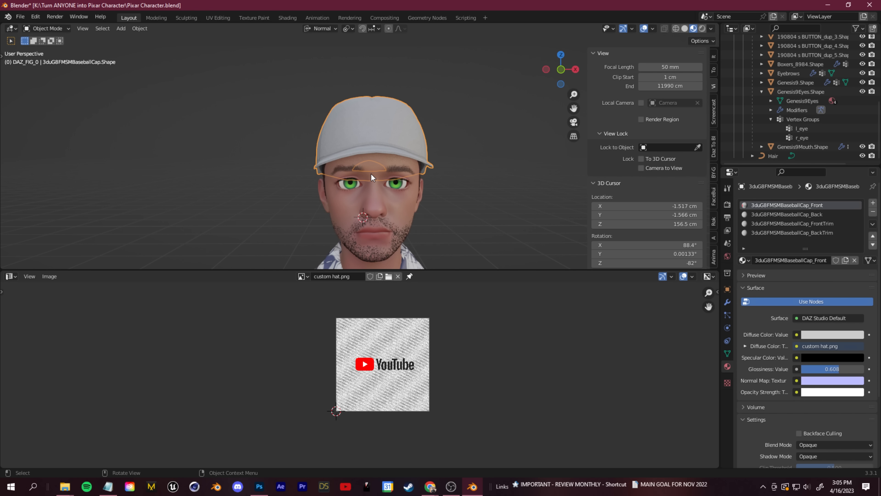
key(Tab)
scroll(368, 138, up, 3)
key(c)
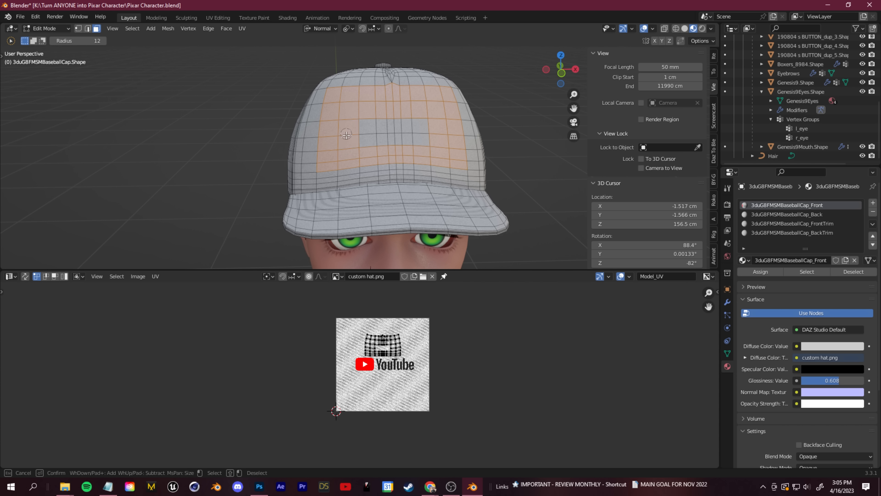
middle_drag(297, 170, 292, 161)
Move the front panel's UVs onto the YouTube logo and scale them up until they surround it
scroll(342, 334, up, 3)
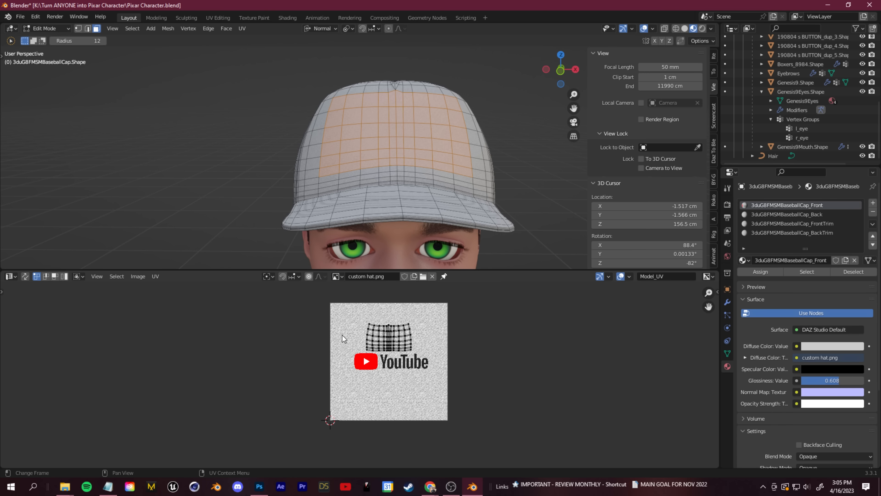
drag(351, 291, 503, 371)
key(g)
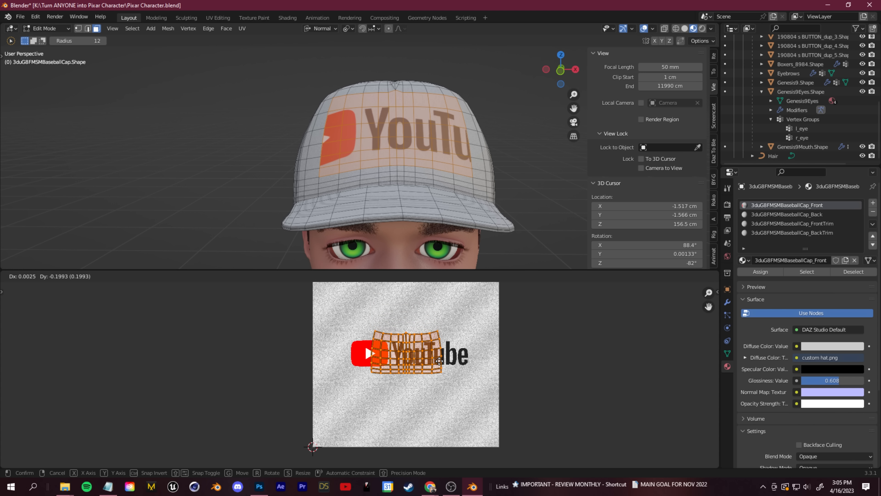
click(435, 365)
key(s)
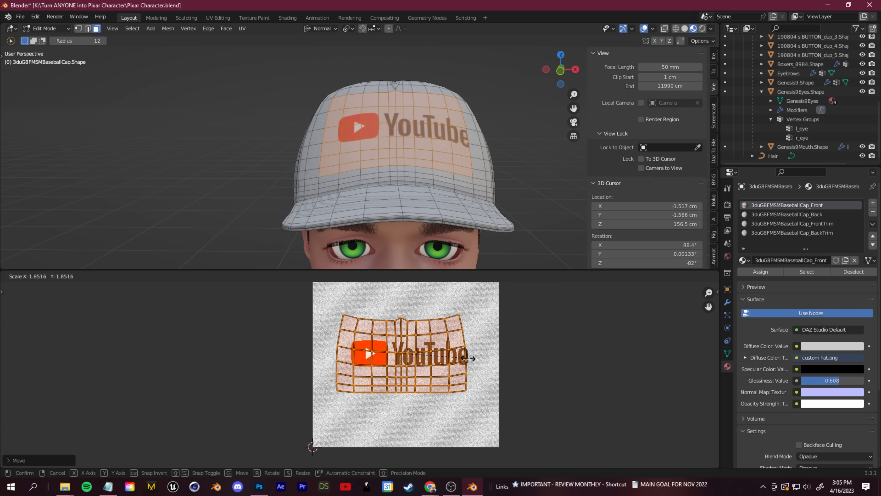
click(486, 355)
key(g)
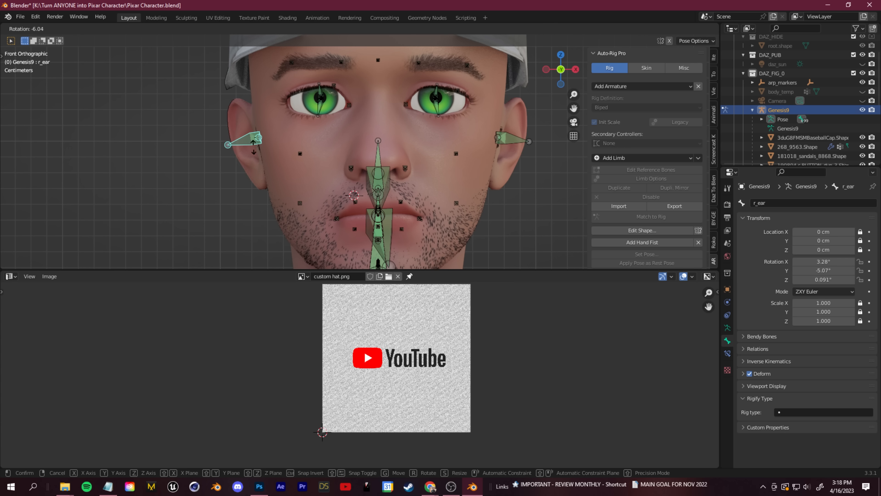
Test the Genesis9 rig in Pose Mode by rotating the r_ear bone, undoing it, and rotating the neck2 bone
click(249, 129)
key(ctrl+z)
shift+middle_drag(358, 244, 366, 168)
click(397, 225)
key(r)
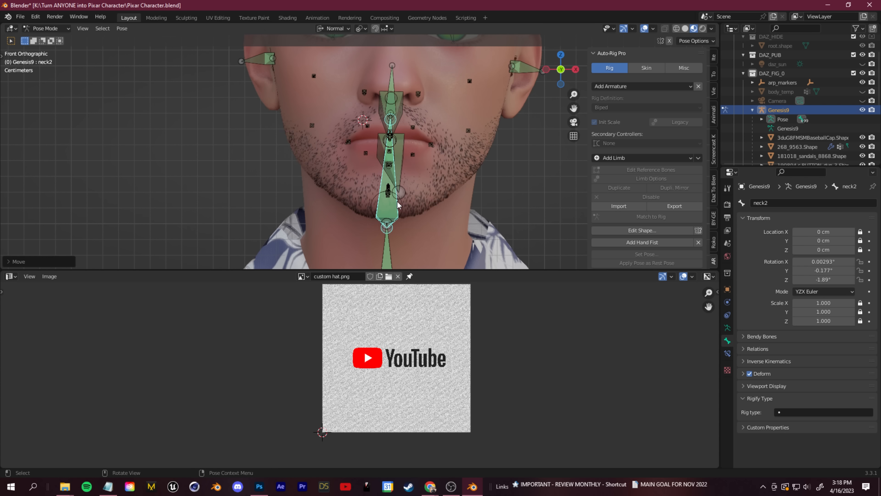
click(388, 202)
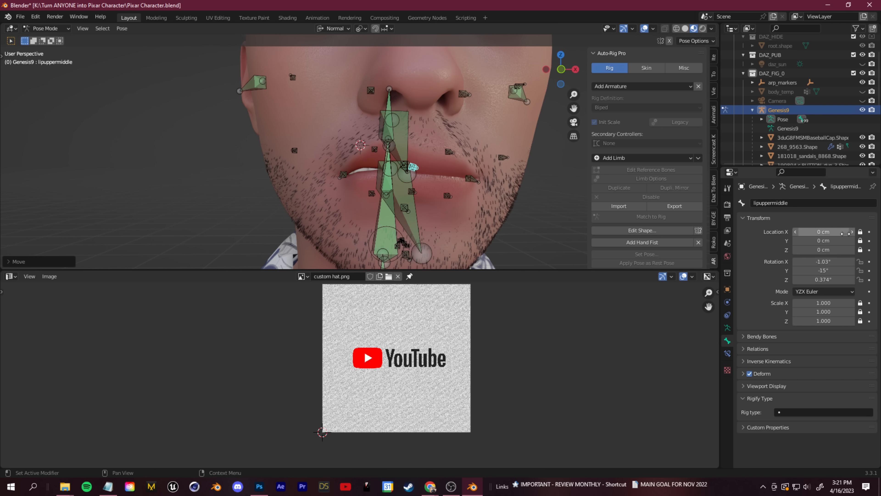
Unlock the locations of the lipuppermiddle and r_liplower bones, raise the upper lip about 1.1 cm and move the lower lip bone
key(g)
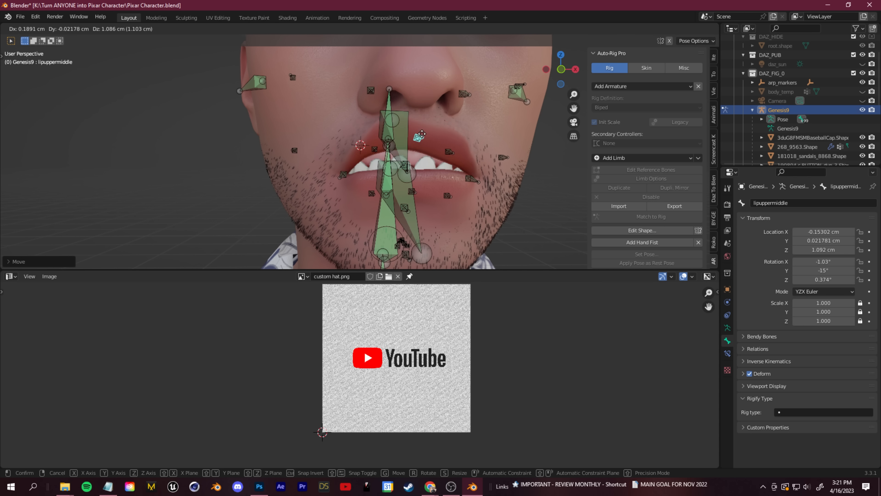
click(421, 141)
click(371, 194)
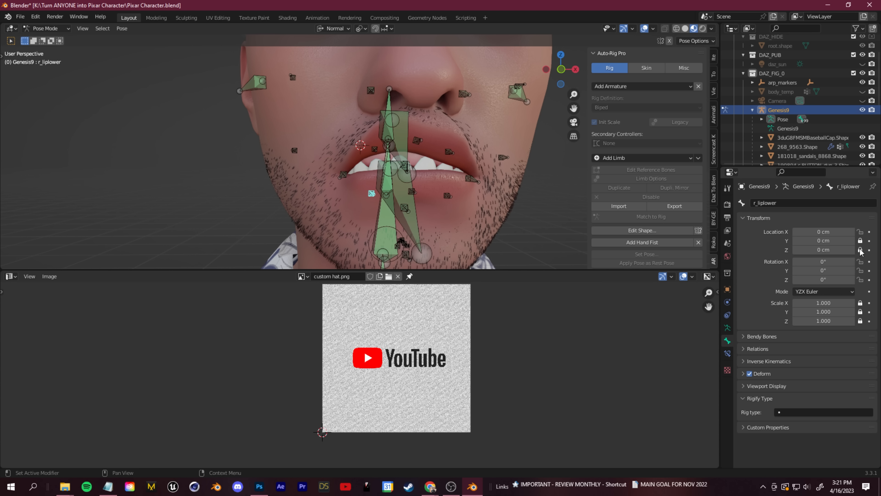
key(g)
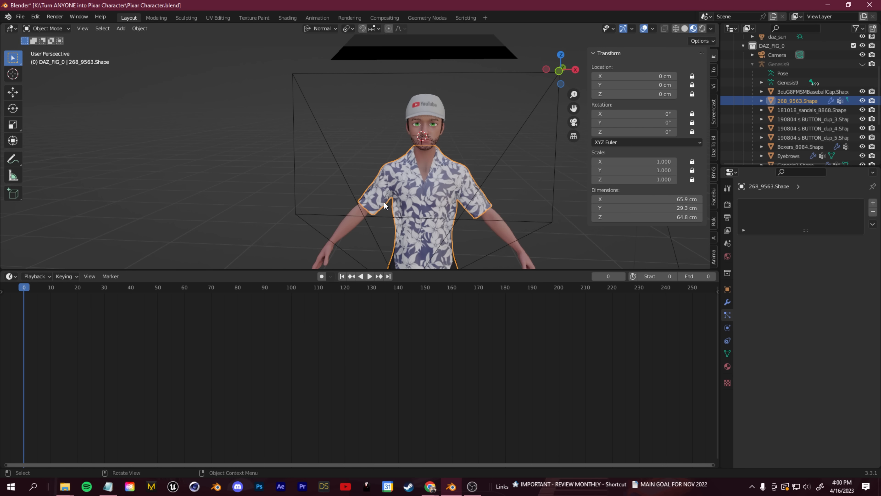
In the Shader Editor, insert a Hue Saturation Value node between the shirt's diffuse texture and its IrayUber shader
click(10, 276)
click(49, 372)
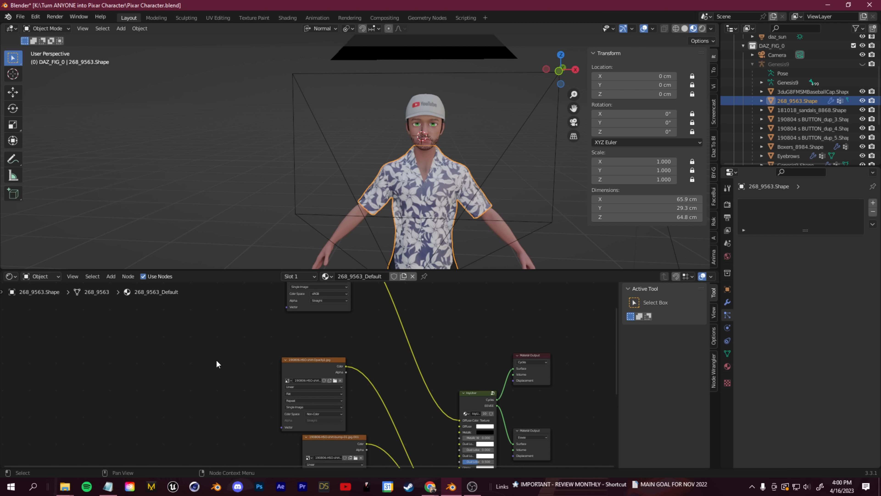
middle_drag(183, 303, 255, 335)
scroll(204, 355, down, 12)
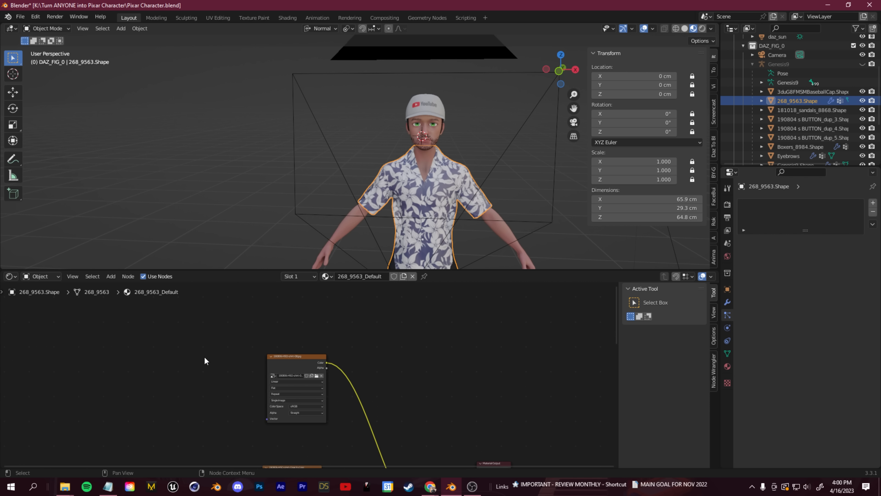
middle_drag(202, 420, 203, 351)
scroll(220, 363, up, 11)
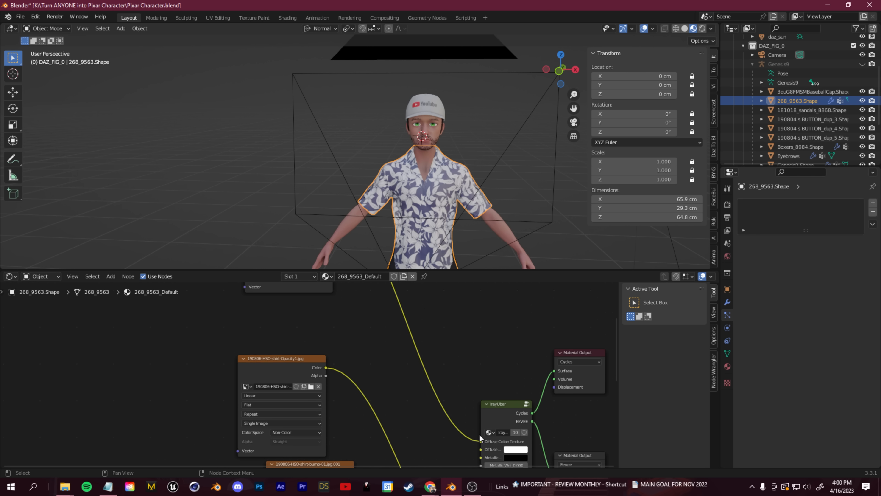
scroll(431, 342, down, 3)
key(shift+a)
click(436, 332)
text(huye)
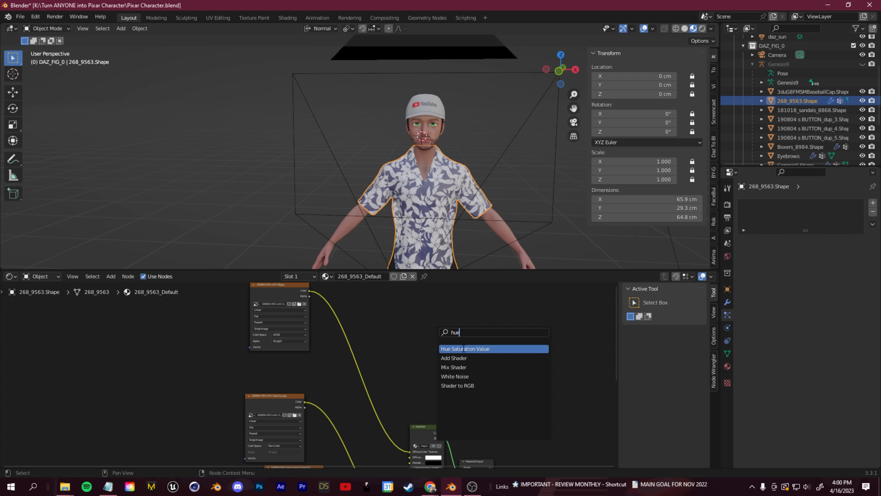
click(463, 349)
click(364, 343)
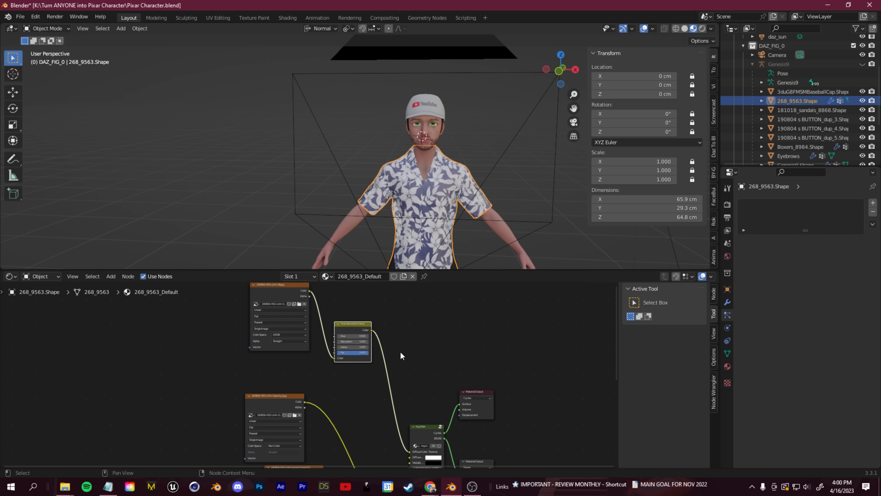
Shift the hue in the shirt's Hue Saturation Value node to turn the blue floral pattern red
scroll(401, 382, up, 4)
drag(394, 386, 416, 400)
scroll(467, 206, up, 6)
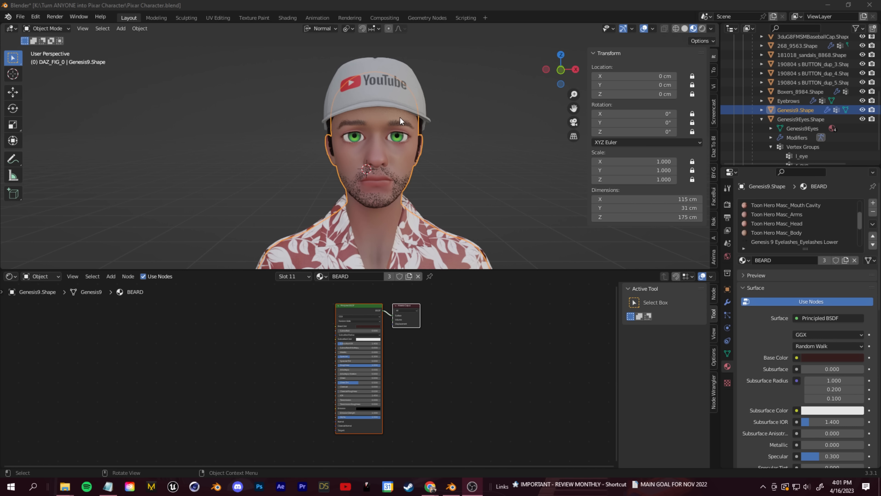
Select the character's body mesh, show its Toon Hero Masc_Head material and reposition that material's texture nodes
click(453, 195)
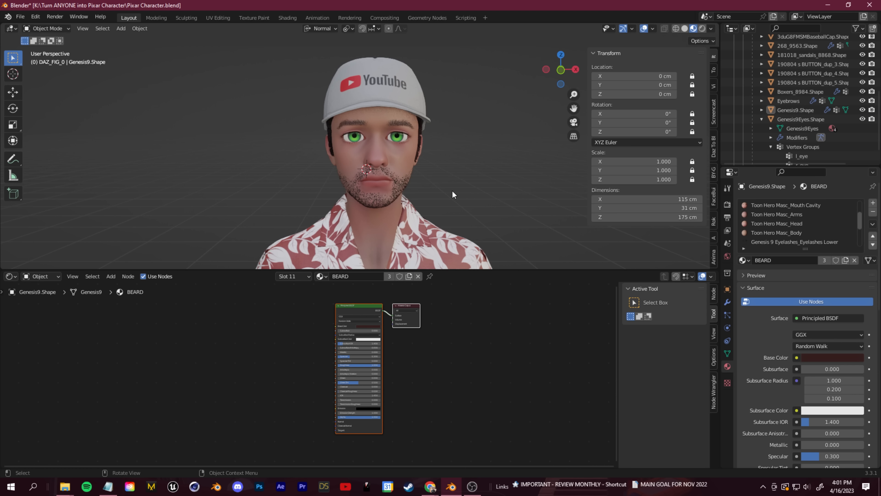
click(408, 165)
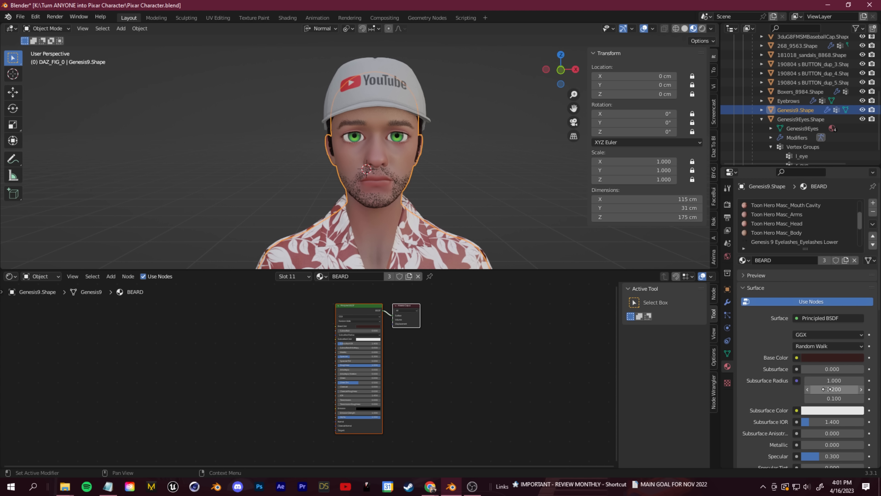
click(802, 225)
drag(200, 314, 323, 471)
key(g)
click(247, 466)
click(162, 367)
scroll(162, 367, up, 6)
middle_drag(172, 376, 225, 332)
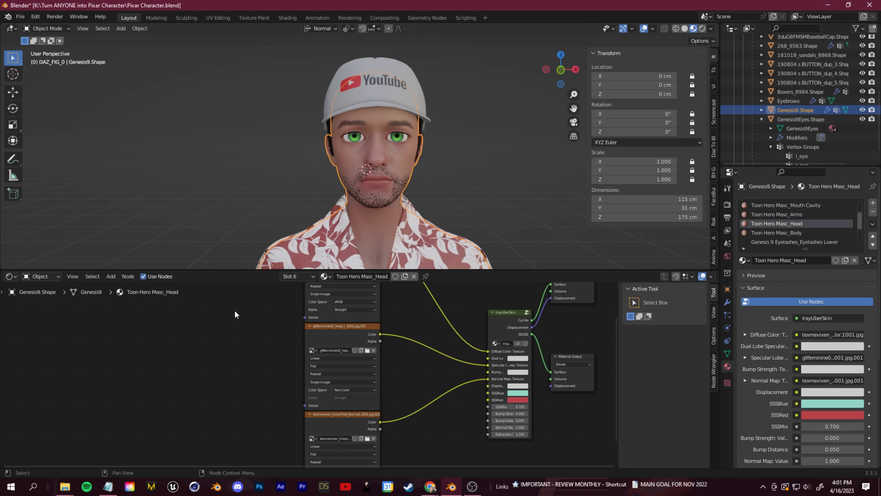
Switch to Photoshop and browse for an image to open in the folder K:\DazAssets\Runtime\Textures\Joequick\Vixen
scroll(247, 391, up, 3)
click(453, 379)
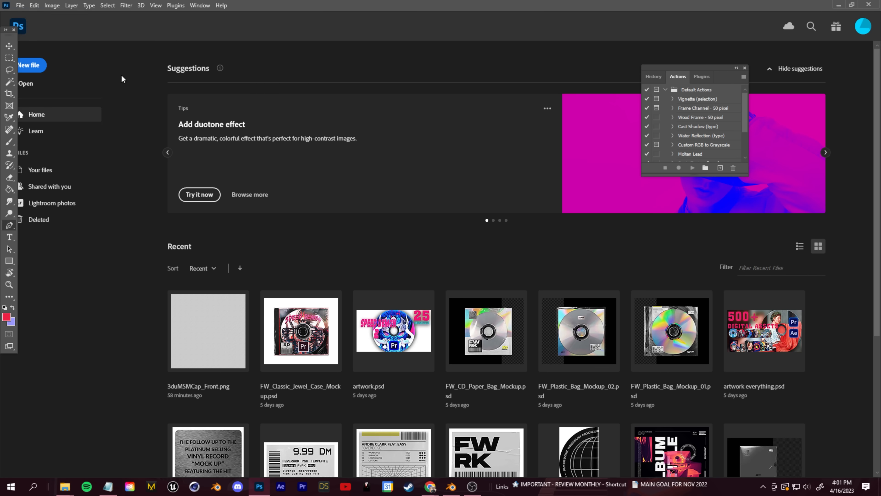
key(ctrl+o)
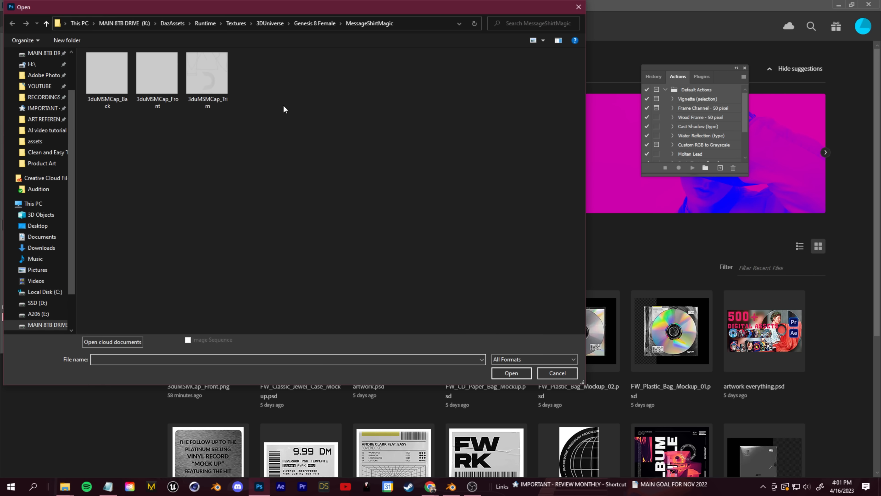
click(408, 28)
text(K:\DazAssets\Runtime\Textures\Joequick\Vixen)
click(472, 26)
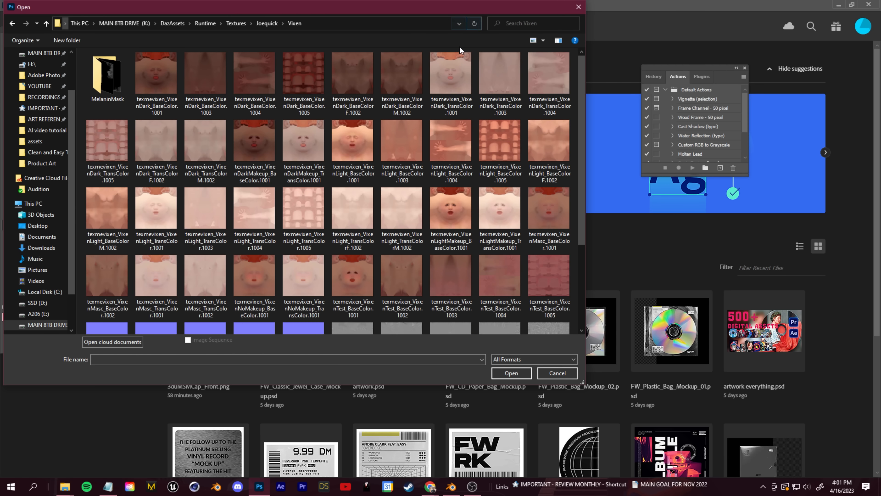
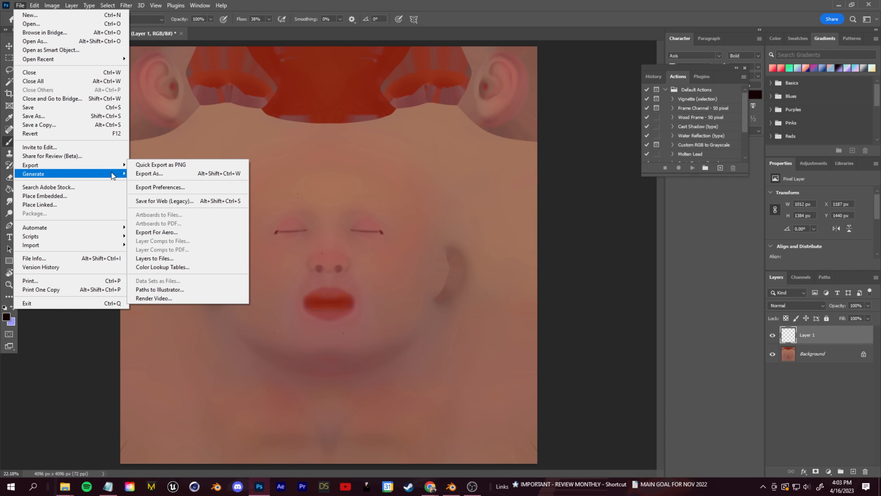
Export the painted head texture as a PNG file named face blemishes
click(226, 171)
click(510, 358)
click(457, 244)
Switch back to Blender and load face blemishes.png into the head material's diffuse image texture node
click(451, 486)
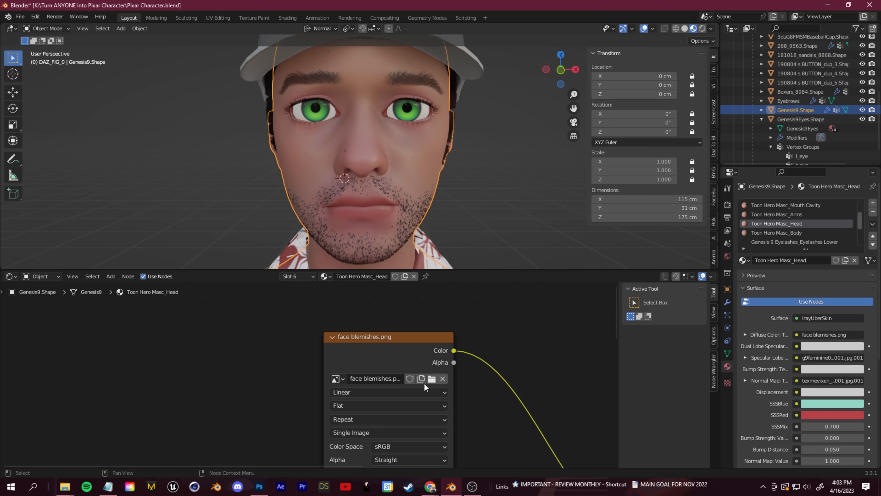
click(432, 379)
click(631, 364)
Examine the new skin texture on the character's nose, cheeks and mouth from close up and from farther away
scroll(372, 211, up, 3)
scroll(350, 203, down, 5)
mouse_move(343, 203)
middle_down()
mouse_move(419, 208)
mouse_move(329, 209)
mouse_move(356, 200)
mouse_move(344, 200)
middle_up()
scroll(352, 224, up, 2)
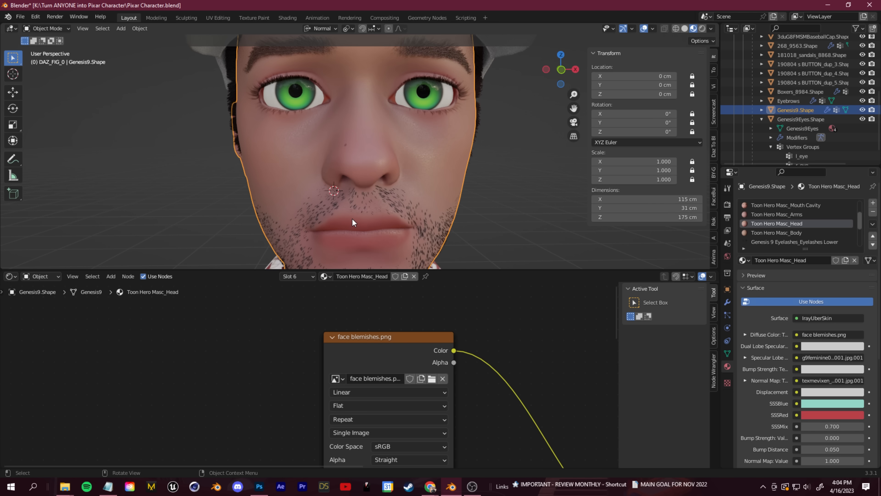
scroll(350, 221, down, 2)
scroll(359, 240, up, 3)
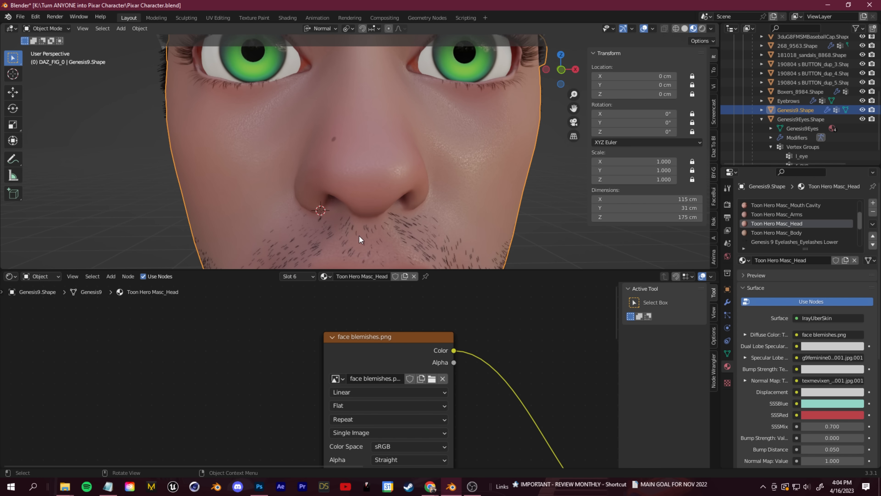
scroll(359, 237, down, 5)
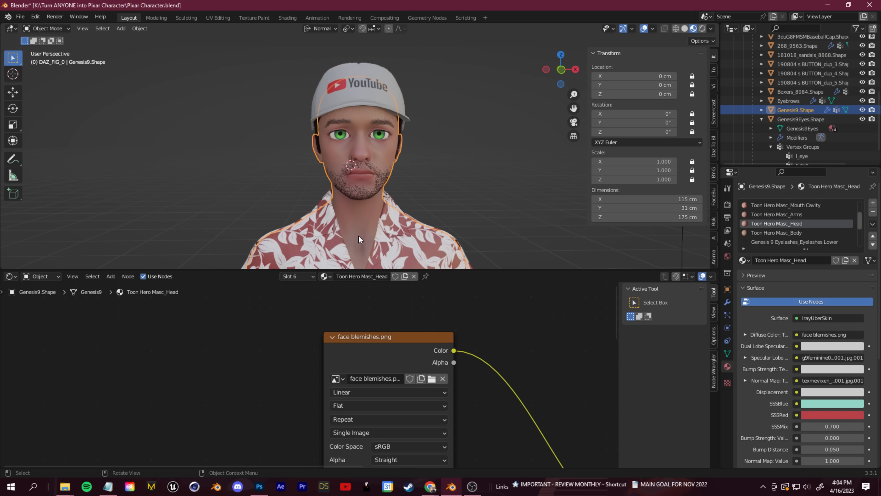
scroll(359, 236, up, 3)
mouse_move(358, 236)
middle_down()
mouse_move(348, 234)
mouse_move(357, 222)
middle_up()
scroll(357, 223, up, 2)
scroll(352, 199, down, 5)
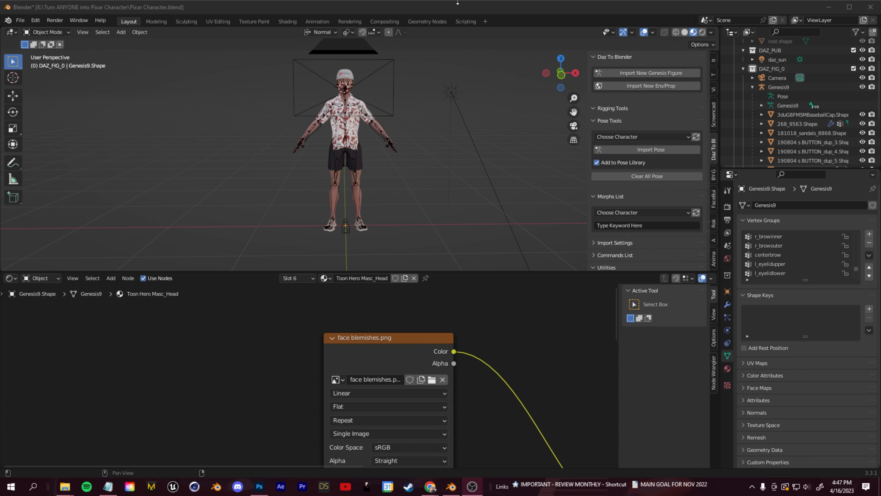
Delete the Genesis9 armature while keeping the character's meshes
click(457, 3)
scroll(465, 109, up, 2)
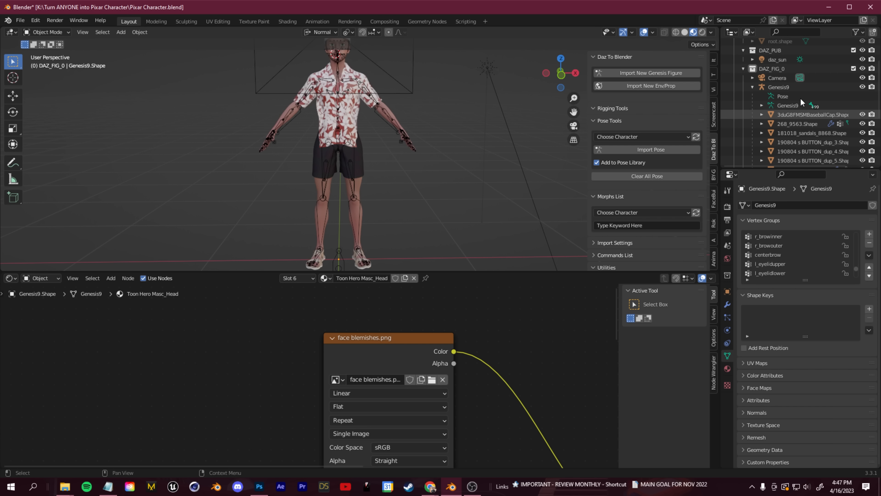
click(779, 87)
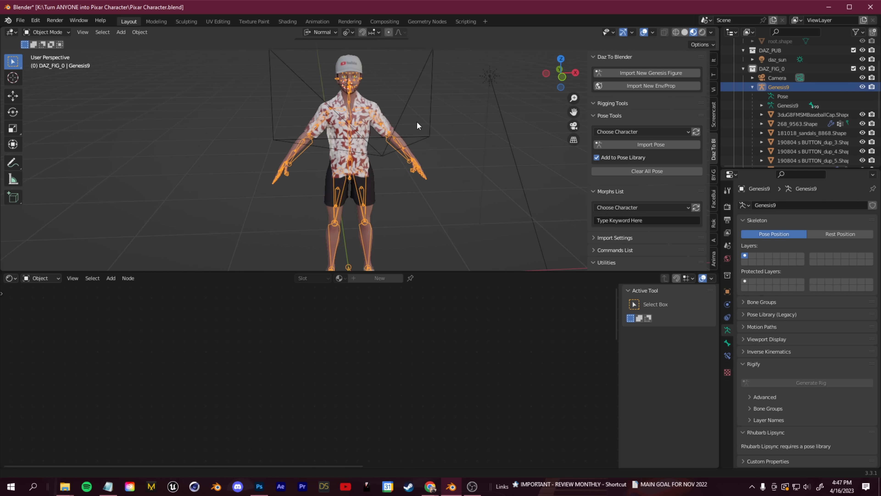
scroll(449, 116, up, 5)
right_click(438, 113)
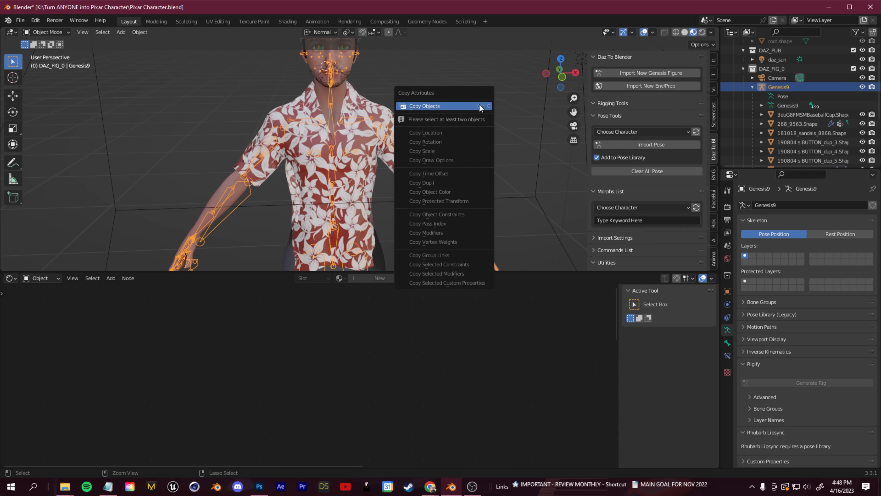
right_click(816, 87)
click(789, 110)
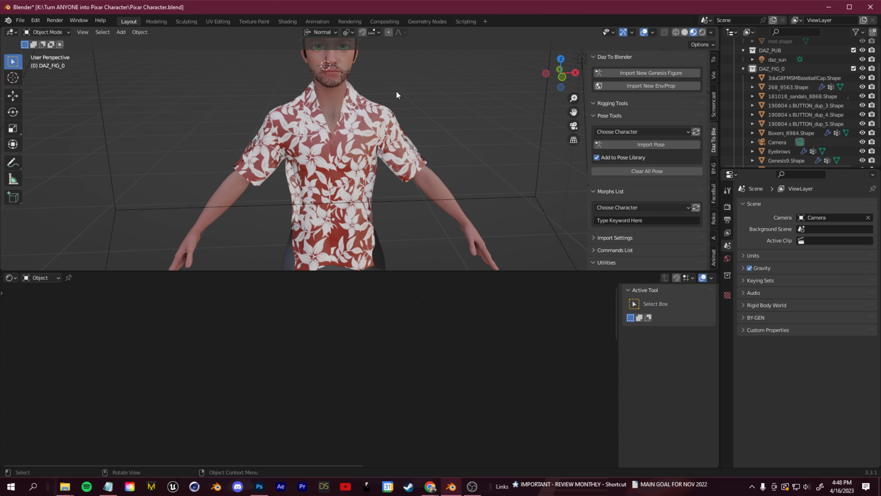
Select the character's cap, sandals, boxers, eyebrows, body, eyes, mouth and shirt meshes and open the export options
scroll(397, 90, down, 4)
middle_drag(397, 90, 390, 102)
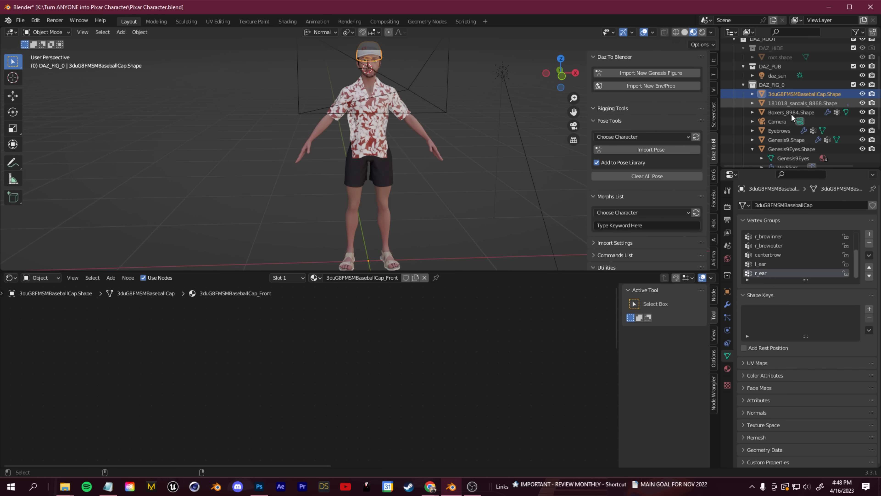
ctrl+click(791, 113)
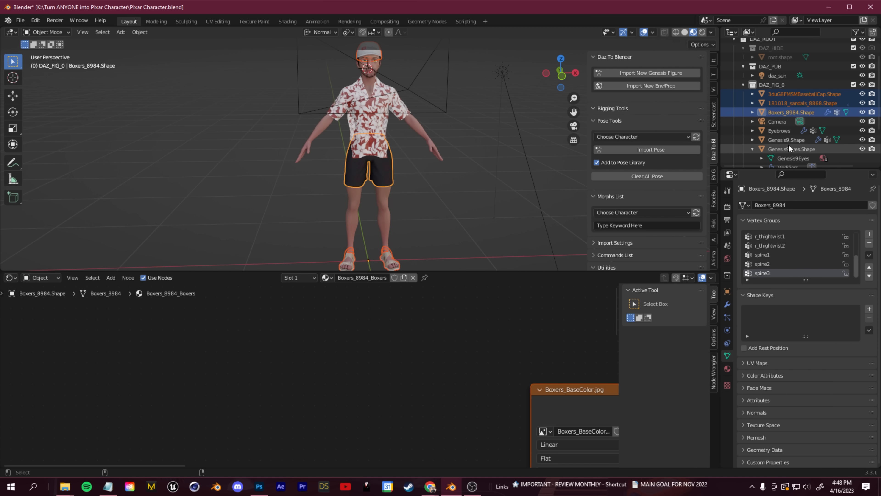
ctrl+click(788, 132)
ctrl+click(787, 140)
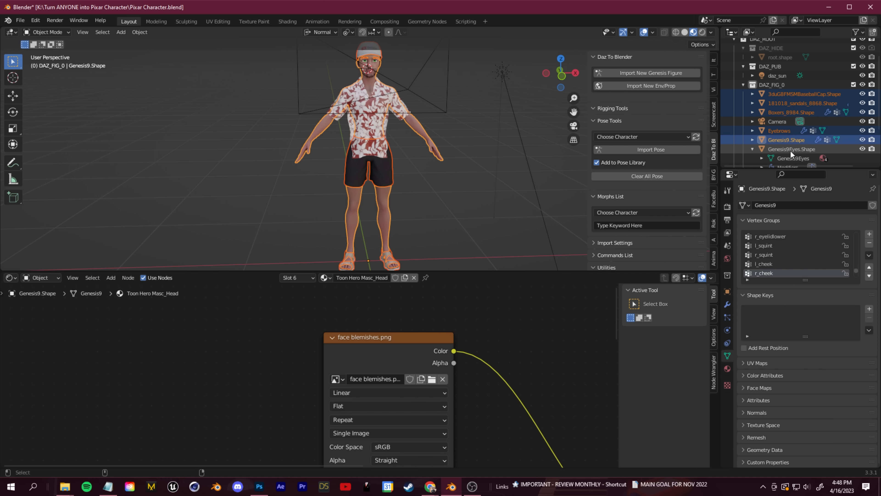
ctrl+click(791, 150)
scroll(798, 153, down, 3)
shift+click(774, 159)
click(20, 20)
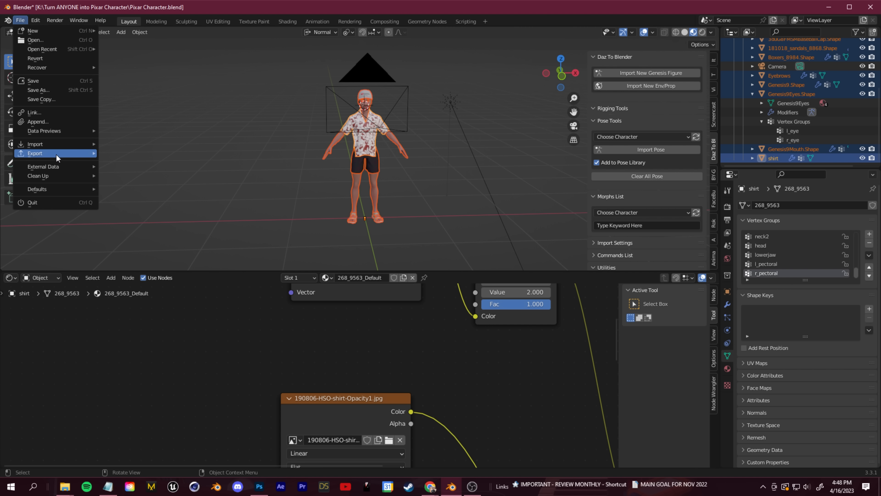
mouse_move(57, 153)
key(Escape)
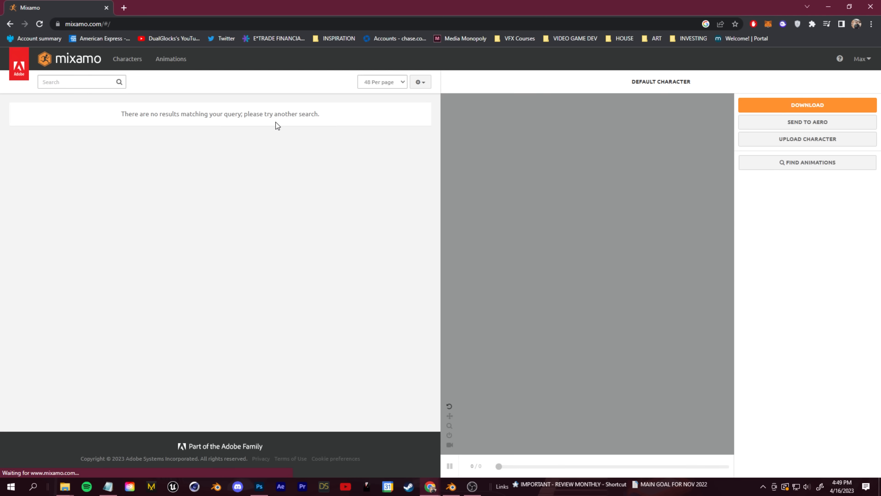
In Mixamo, upload the Pixar Character to mixamo file from the Turn ANYONE into Pixar Character folder
text(idl)
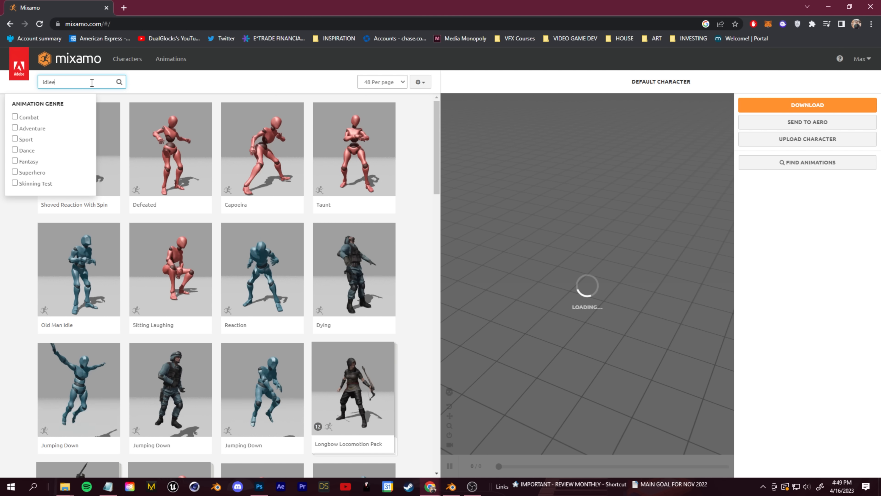
click(811, 141)
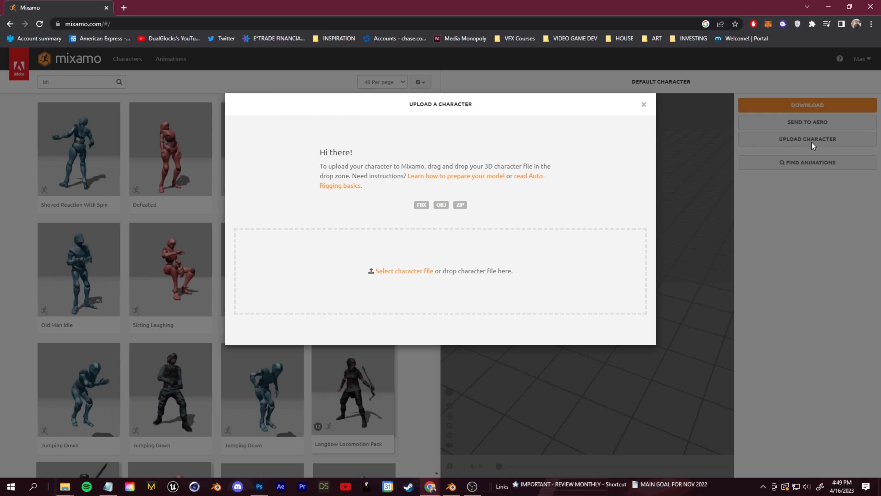
click(400, 271)
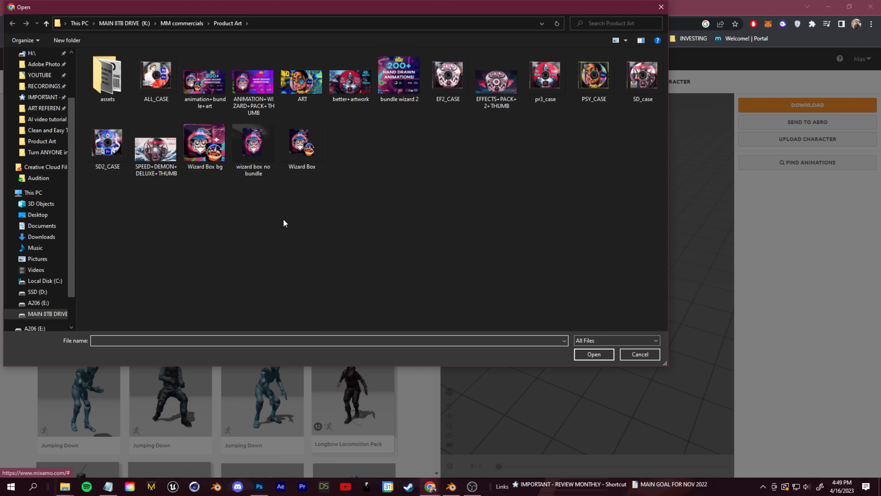
click(133, 23)
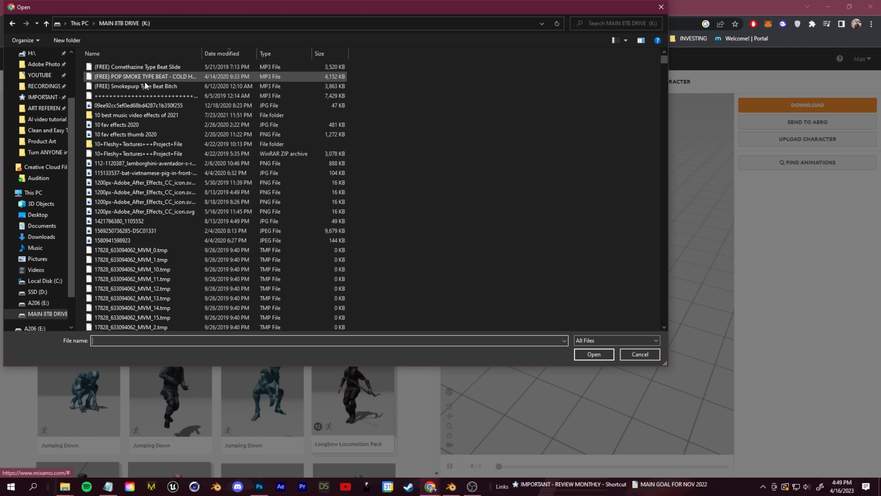
double_click(153, 69)
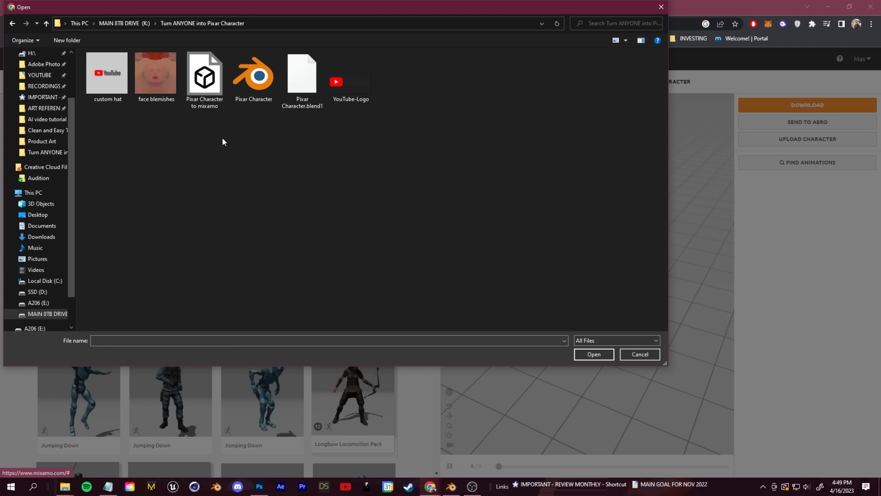
click(592, 355)
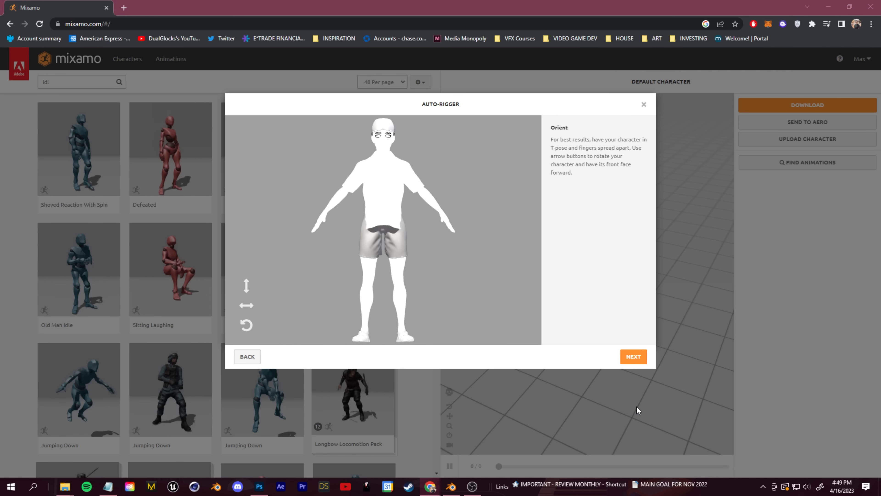
Accept the character's orientation, place the auto-rigger marker on its chin and confirm the rigged character
click(642, 359)
drag(272, 233, 386, 149)
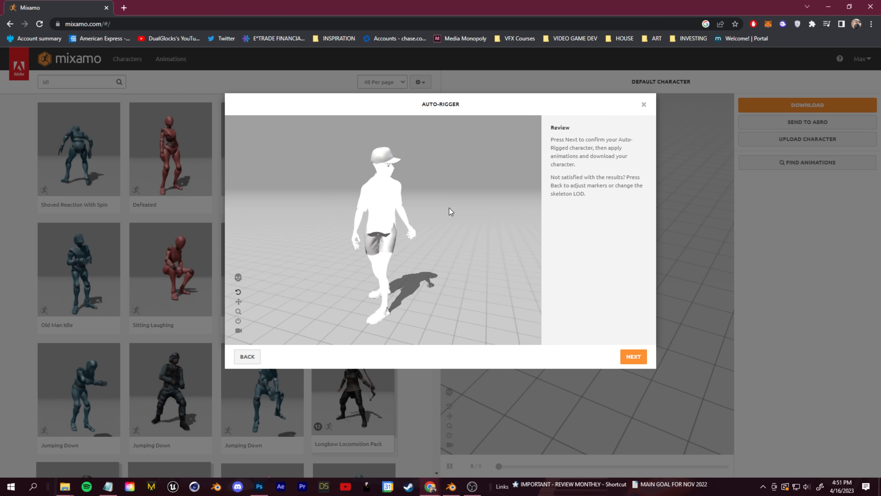
click(634, 356)
Search the Mixamo animations for "idle" and preview the Idle and Standing Idle animations on the character
click(69, 82)
text(e)
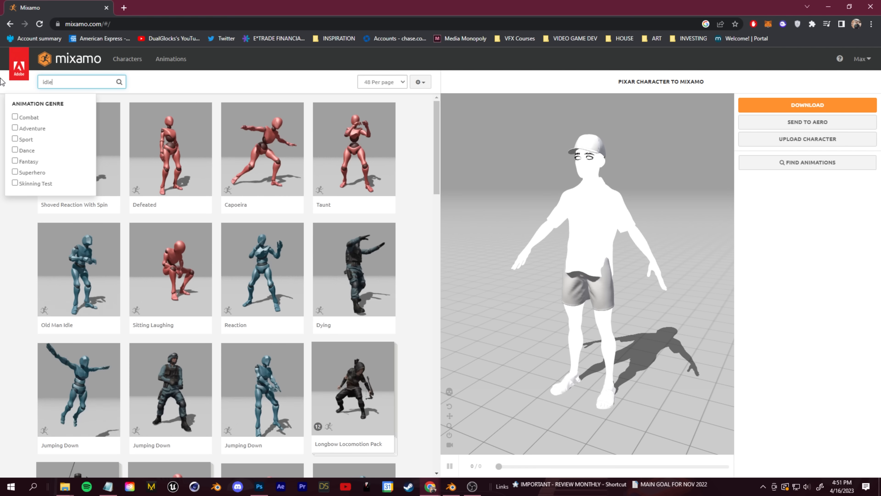
key(Return)
scroll(26, 274, down, 1)
click(353, 264)
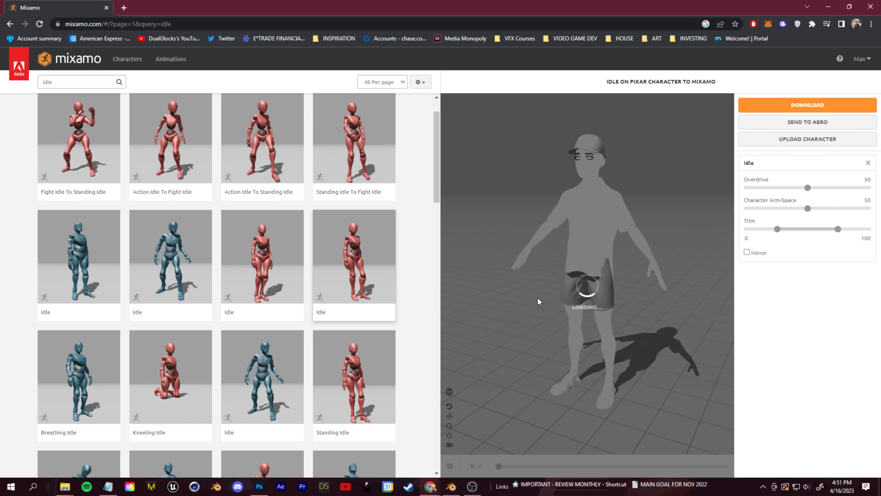
click(364, 370)
scroll(364, 370, down, 8)
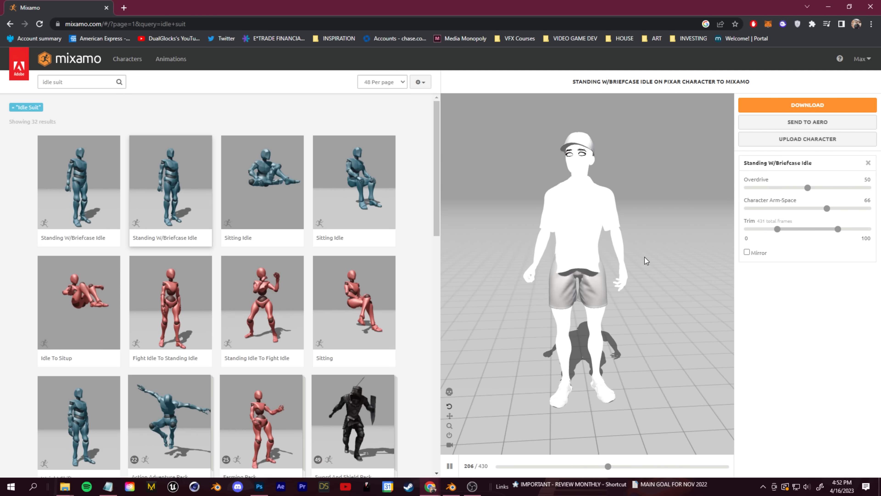
Download the character with the Standing W/Briefcase Idle animation under a file name beginning with "idle an"
click(807, 105)
click(568, 209)
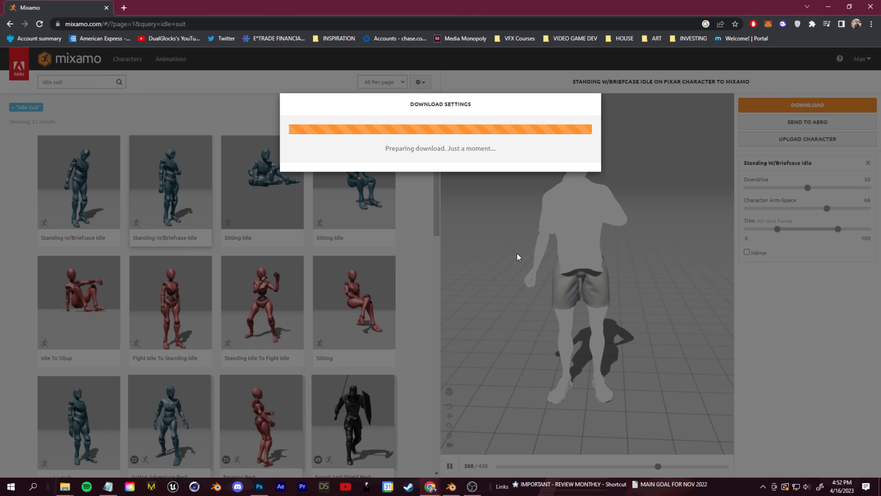
text(idle an)
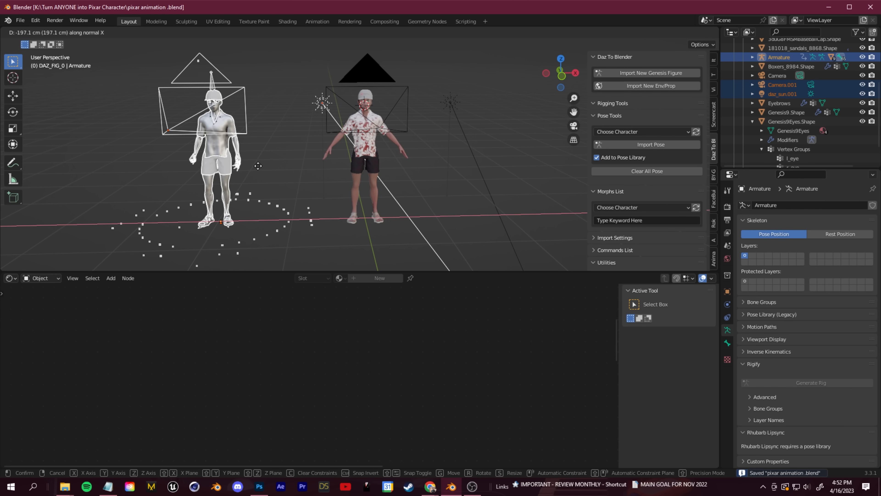
In Blender, move the imported armature, camera and sun sideways along X away from the original character and change the Shader Editor to the Timeline
key(g)
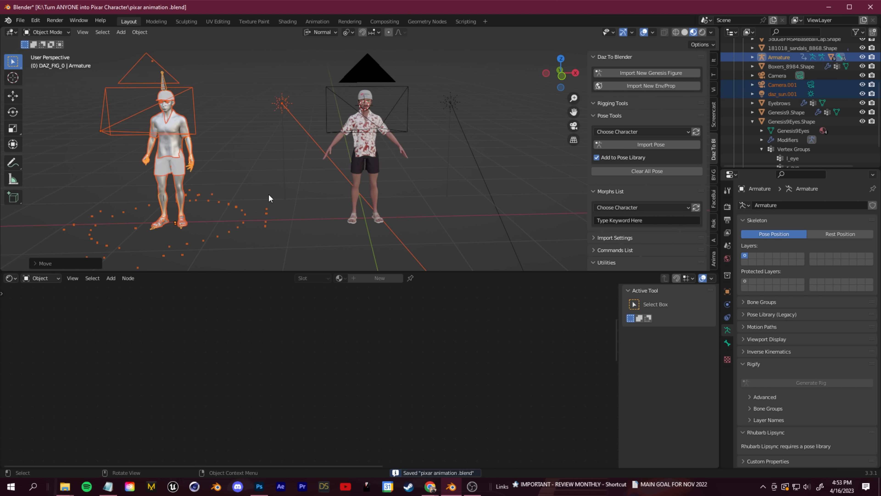
click(335, 175)
scroll(335, 125, up, 4)
shift+middle_drag(335, 125, 356, 166)
scroll(356, 165, down, 3)
click(10, 279)
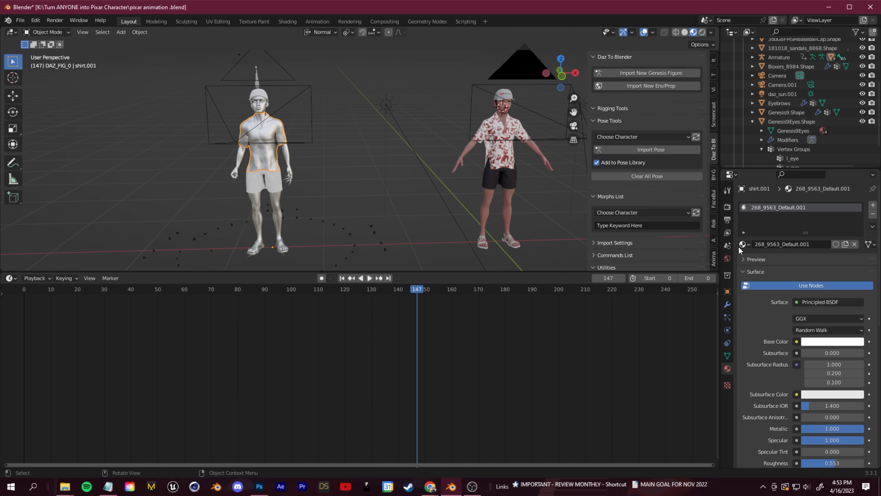
Assign the original 268_9563_Default material to the animated character's shirt
click(744, 244)
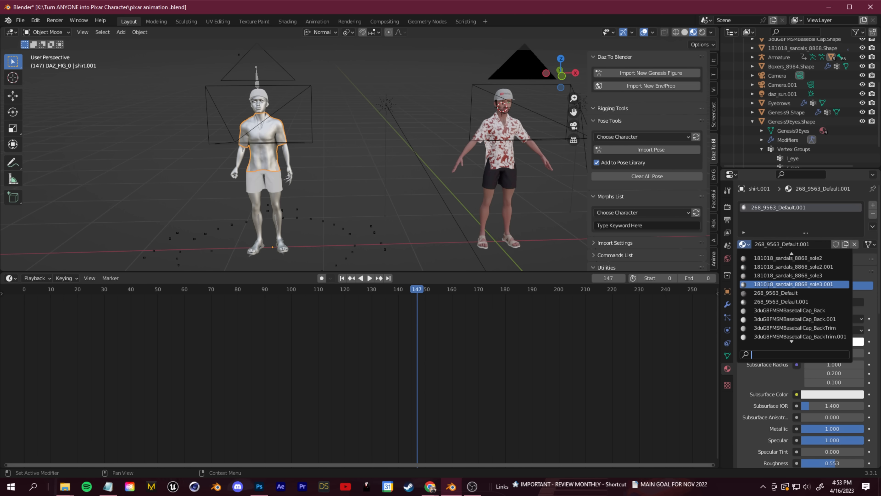
click(774, 293)
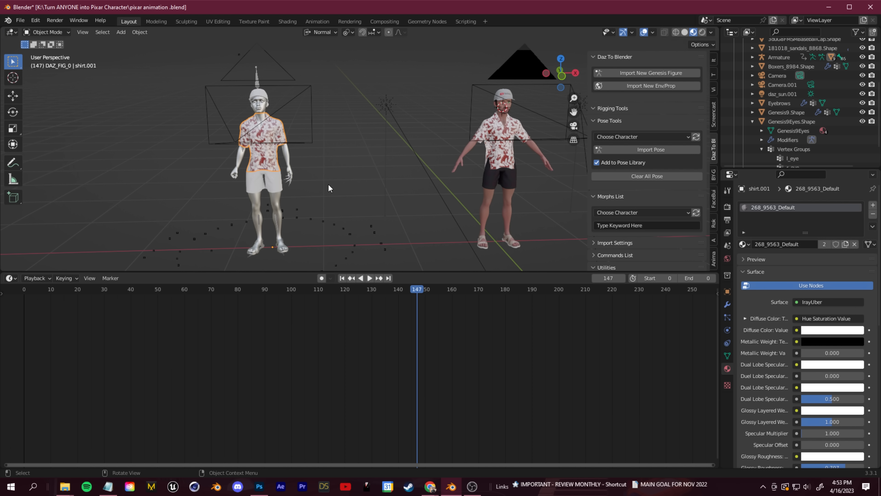
Assign the original Boxers_8984_Boxers material to the animated character's shorts
click(276, 183)
click(744, 262)
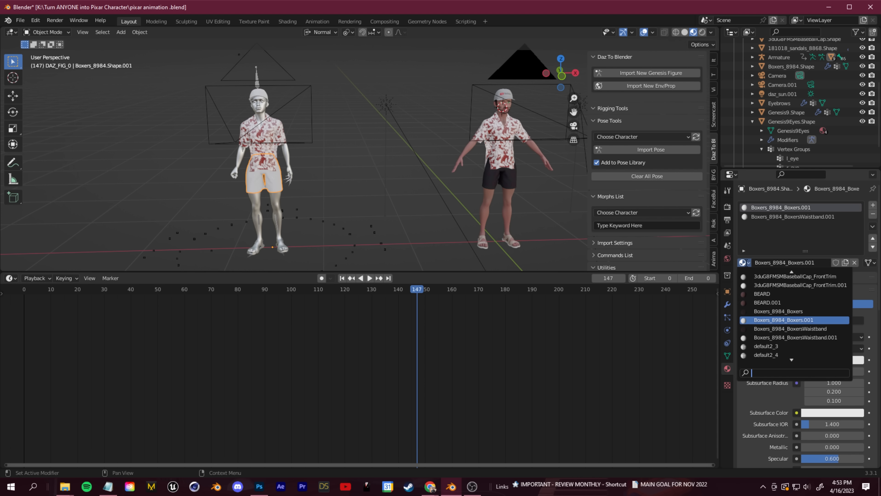
click(779, 311)
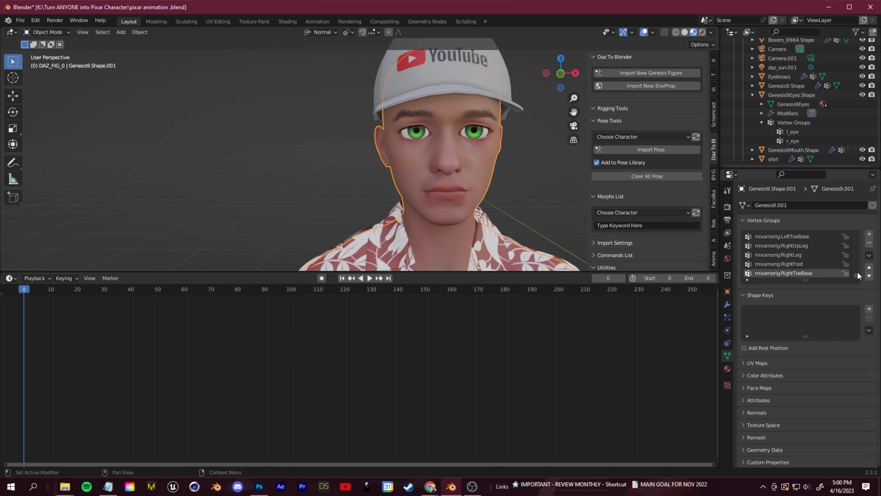
drag(858, 274, 859, 236)
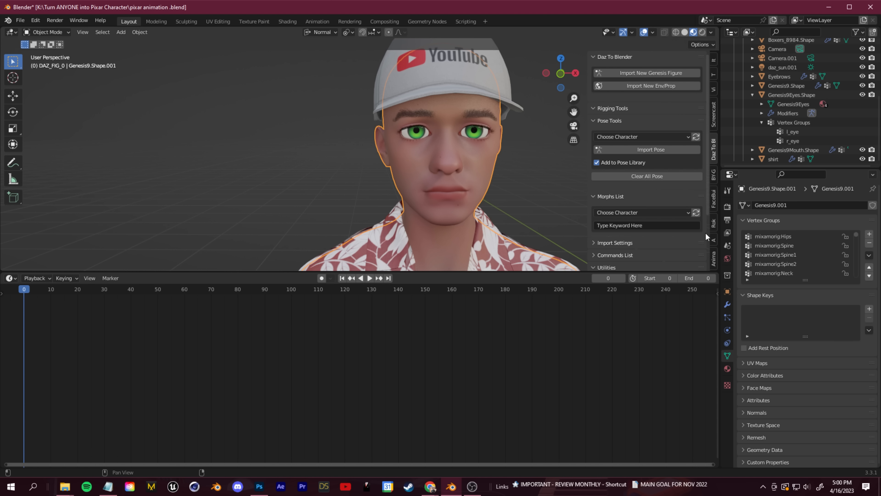
shift+middle_drag(424, 209, 377, 198)
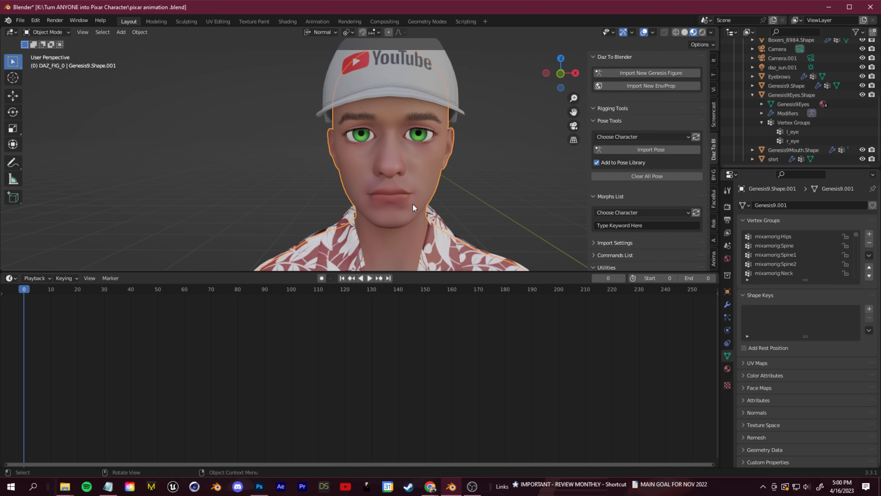
key(Tab)
key(c)
key(Escape)
key(Tab)
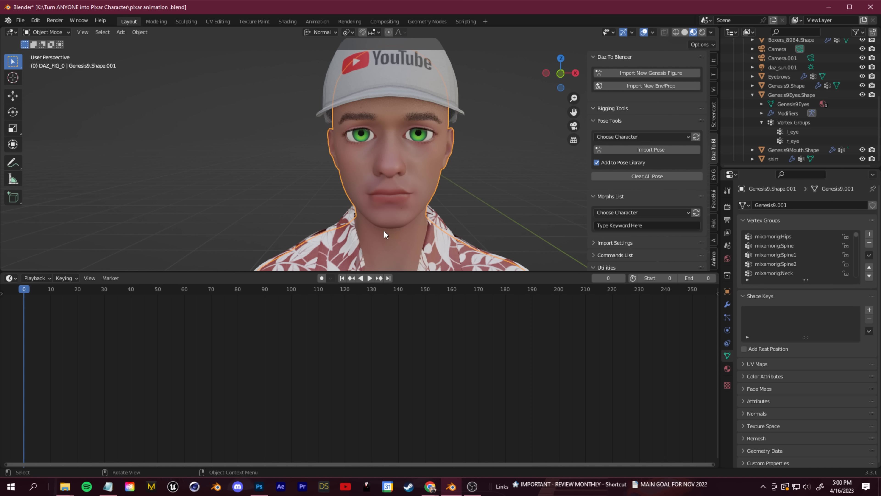
key(Tab)
key(Tab)
Circle-select the faces along the animated character's jawline for the beard area
key(Tab)
key(c)
click(194, 114)
middle_drag(277, 196, 282, 134)
click(282, 132)
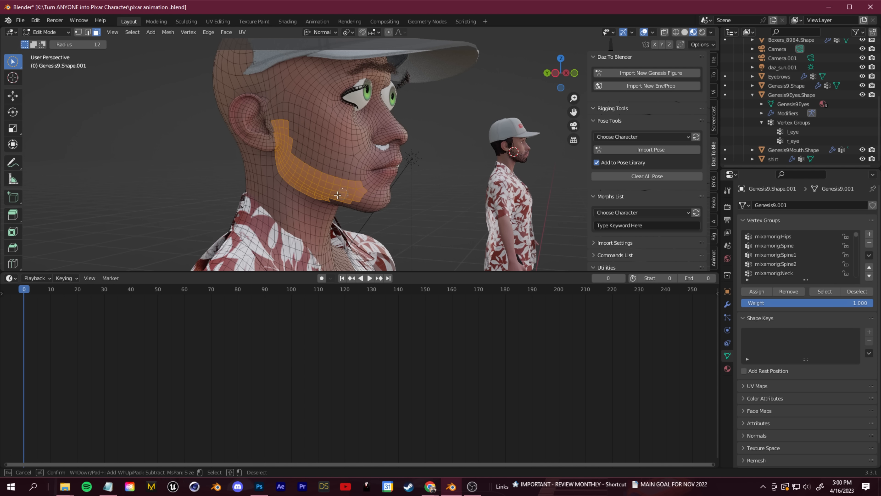
scroll(321, 169, down, 5)
middle_drag(320, 169, 325, 183)
middle_drag(395, 164, 297, 161)
Complete the face selection around the jaw, chin and mouth and assign it to a vertex group named beard
key(Escape)
key(Tab)
scroll(274, 155, down, 5)
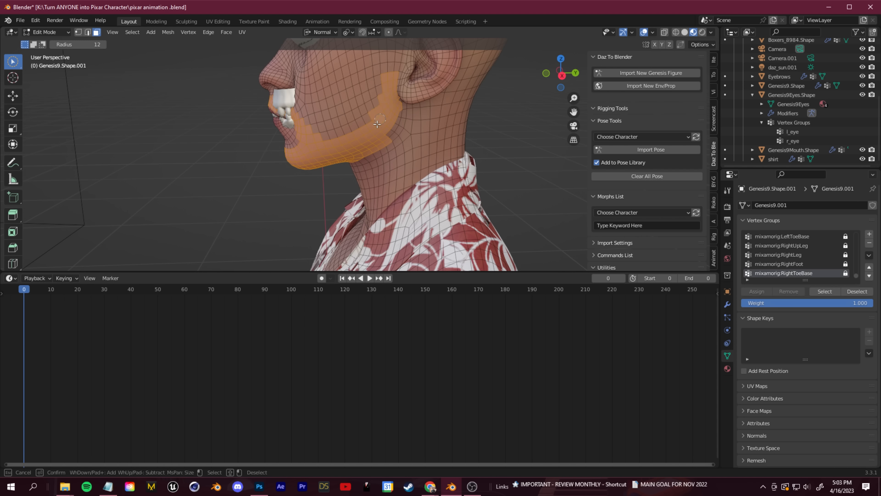
middle_drag(377, 123, 753, 272)
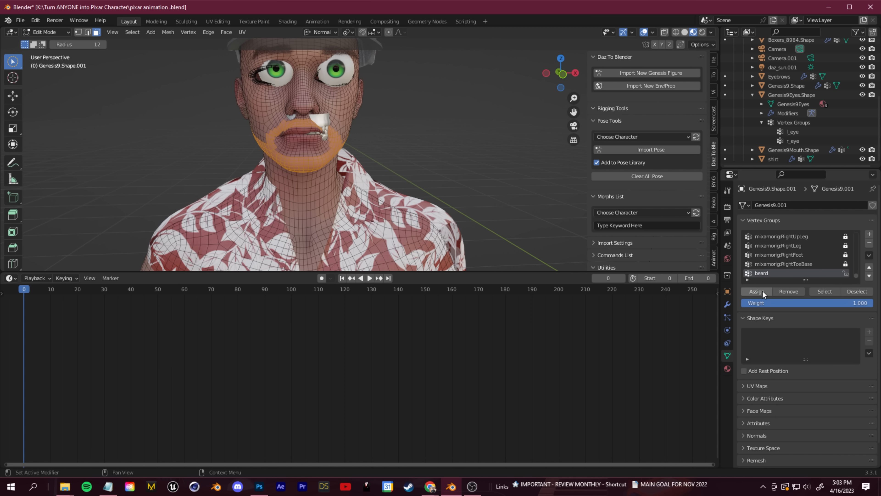
Add a particle system to Genesis9.Shape.001 and give it existing hair particle settings
click(727, 316)
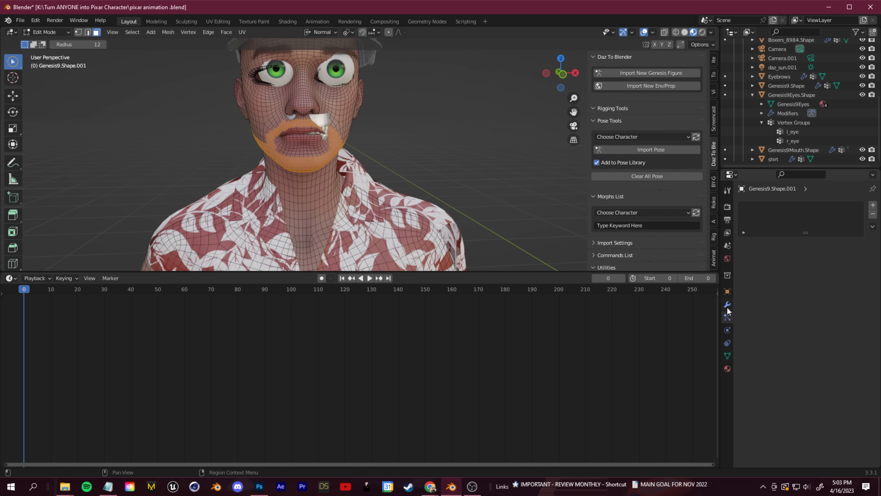
click(873, 204)
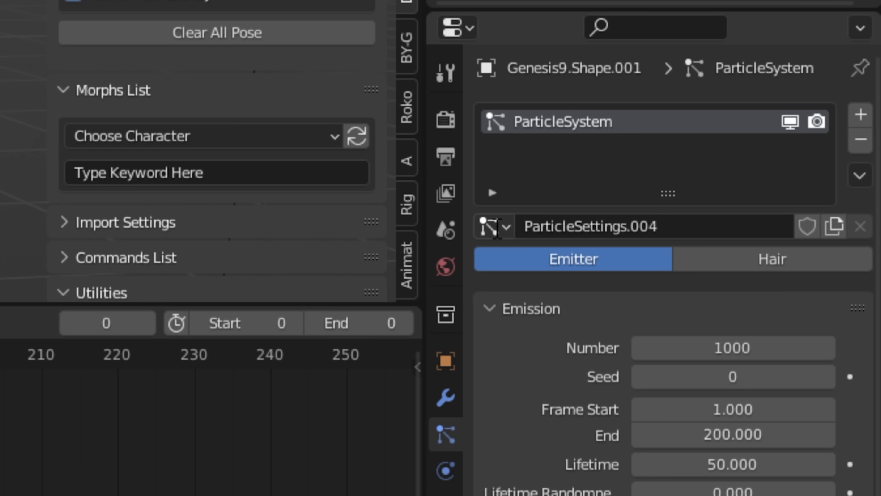
click(743, 244)
click(773, 266)
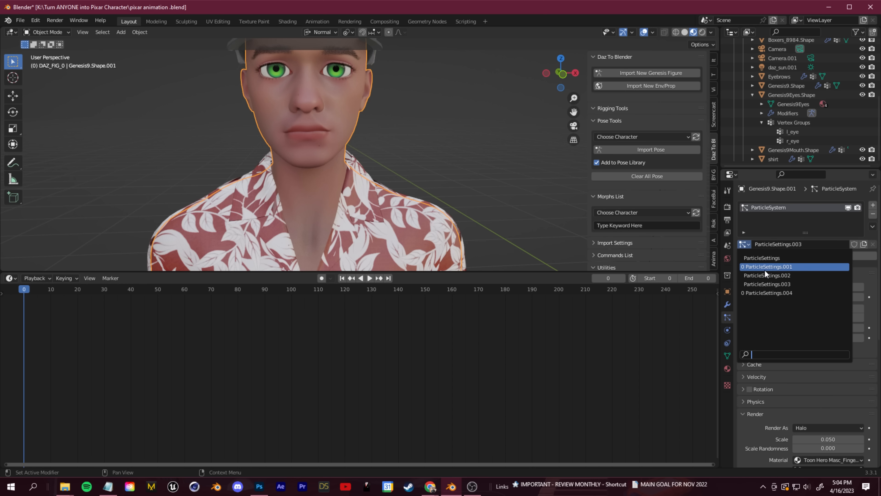
click(765, 269)
Limit the particle system's density to the beard vertex group and use the existing ParticleSettings hair settings for it
scroll(755, 380, down, 15)
scroll(750, 391, down, 18)
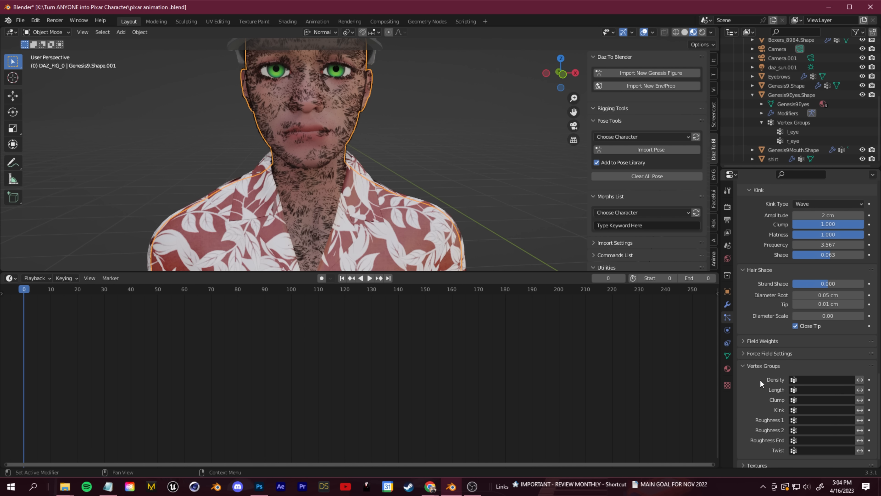
click(814, 380)
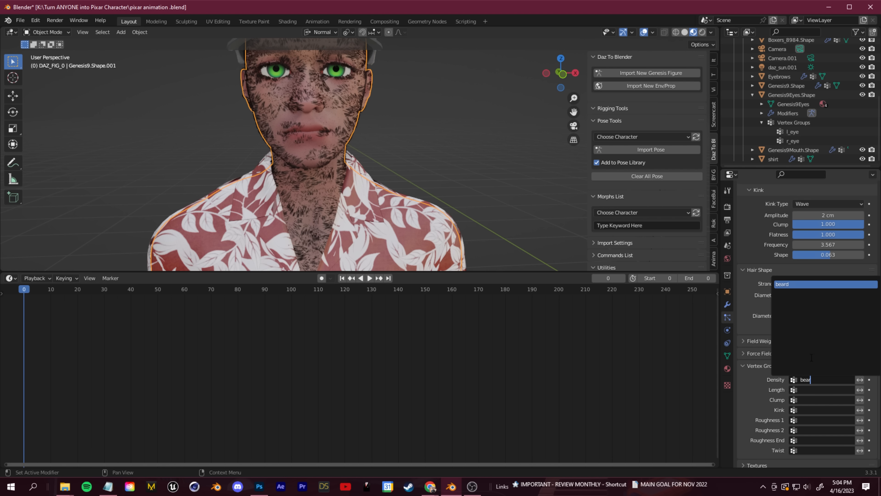
text(bear)
key(Return)
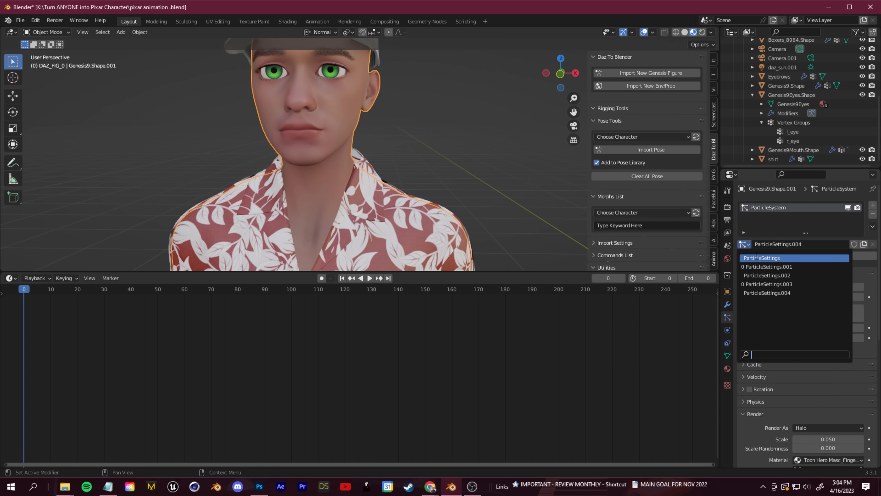
mouse_move(431, 179)
middle_down()
mouse_move(483, 175)
mouse_move(415, 176)
middle_up()
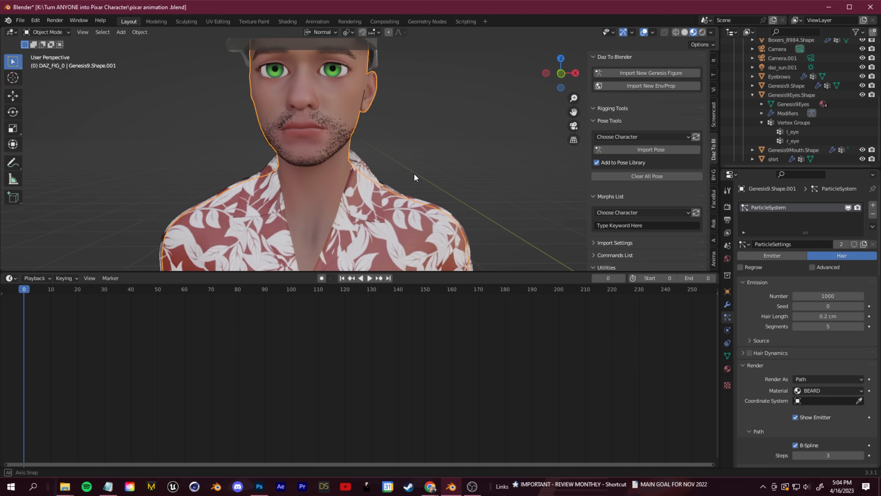
middle_drag(389, 145, 409, 151)
scroll(348, 137, up, 5)
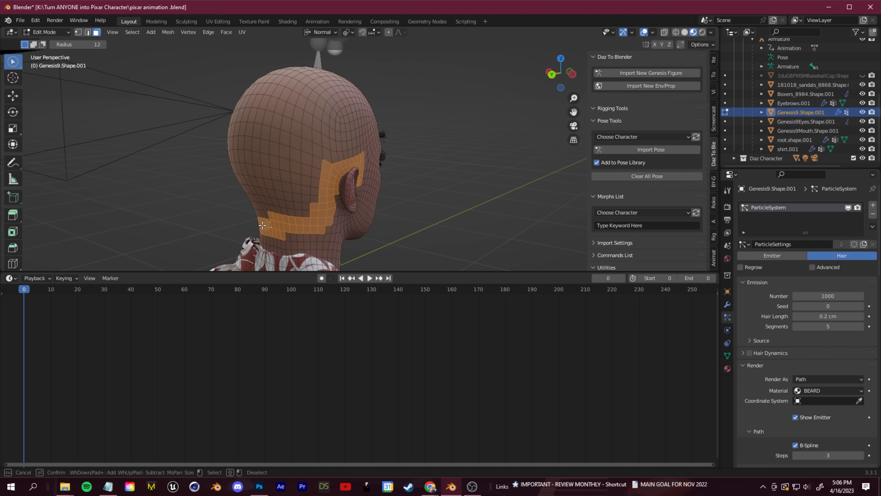
Circle-select the scalp faces on the back and top of the head for a Scalp vertex group
key(c)
click(318, 189)
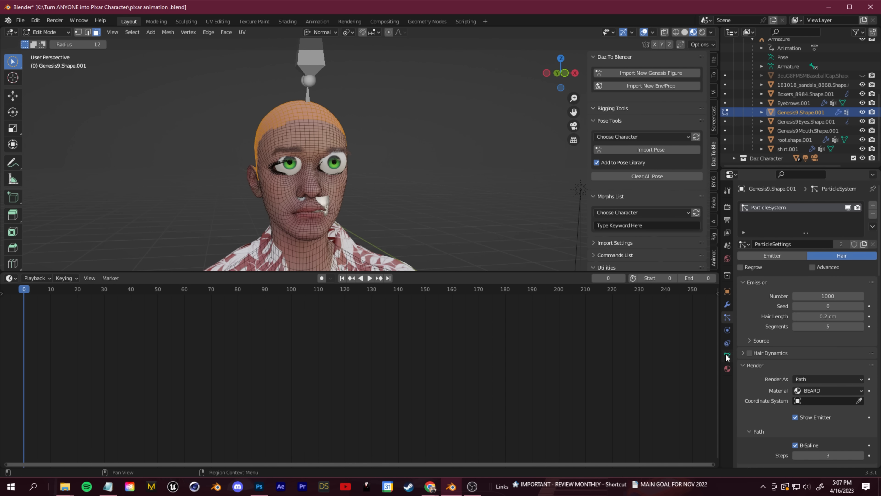
click(727, 355)
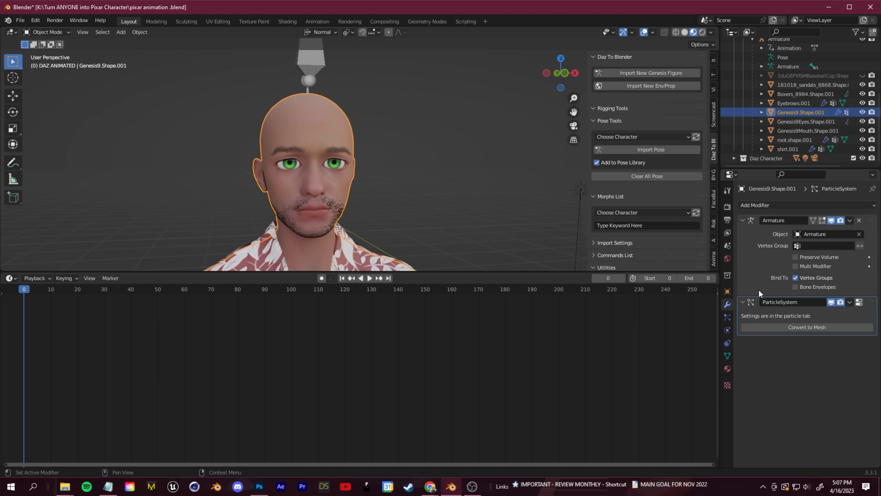
Add a second particle system to Genesis9.Shape.001 and give it existing hair particle settings for the head hair
click(873, 205)
click(744, 244)
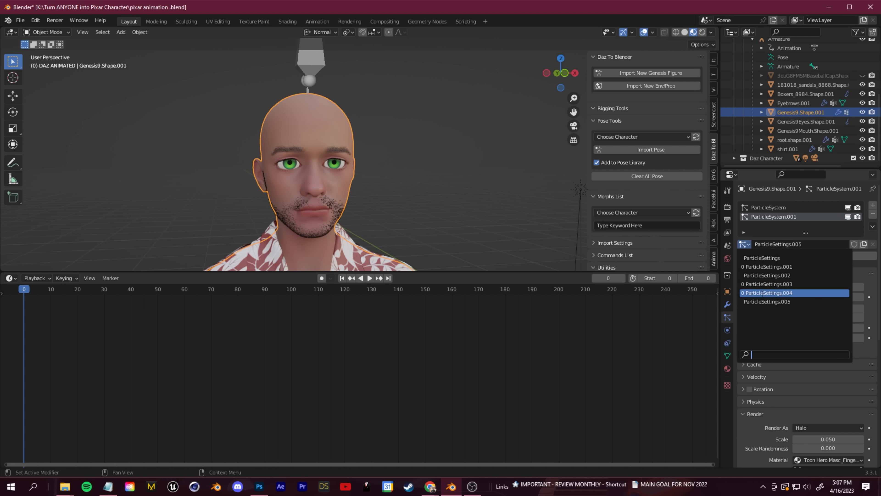
click(842, 255)
scroll(823, 347, down, 15)
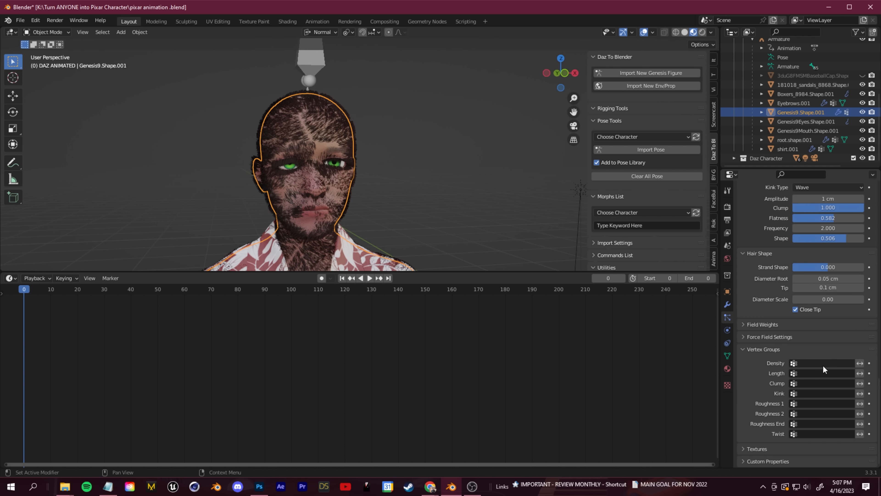
Set the Density vertex group of the second particle system to Scalp
click(826, 362)
text(sc)
click(815, 377)
middle_drag(458, 180, 362, 202)
scroll(819, 119, up, 4)
scroll(818, 120, up, 3)
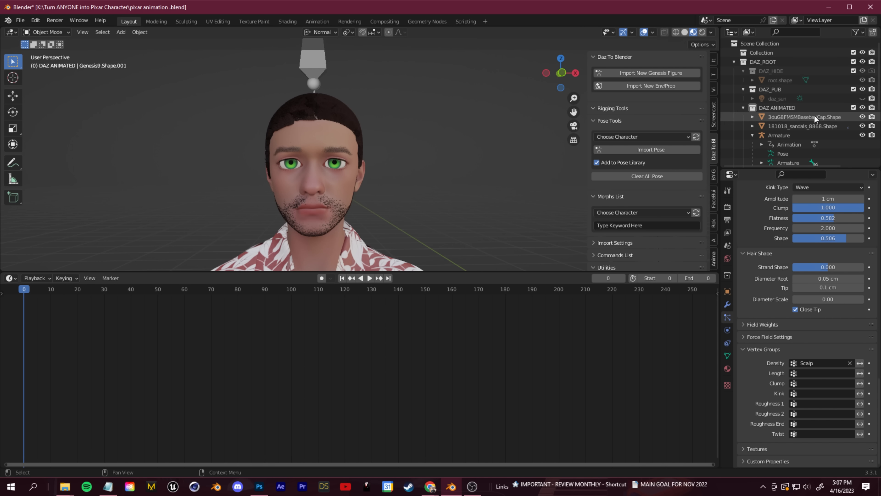
Show the hidden baseball cap on the animated character again
scroll(862, 136, down, 3)
click(862, 117)
middle_drag(486, 175, 332, 184)
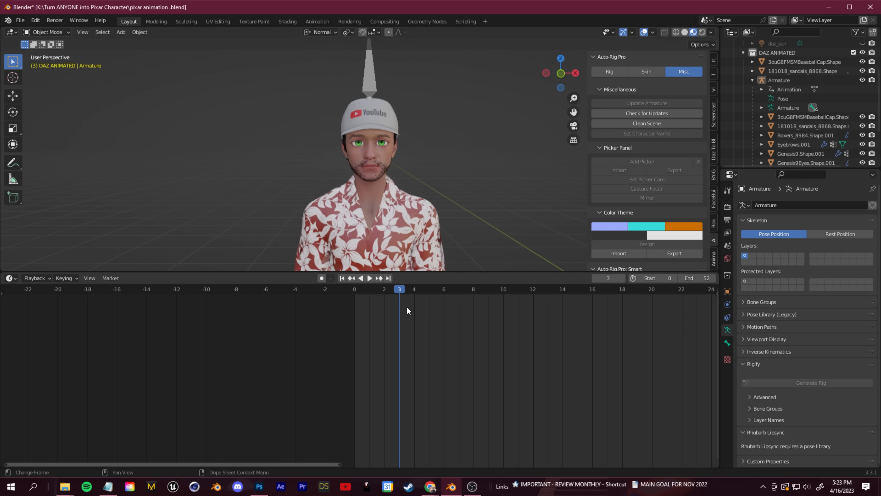
Set the timeline's end frame to 250 and scrub through the armature's animation
click(697, 278)
scroll(506, 380, down, 5)
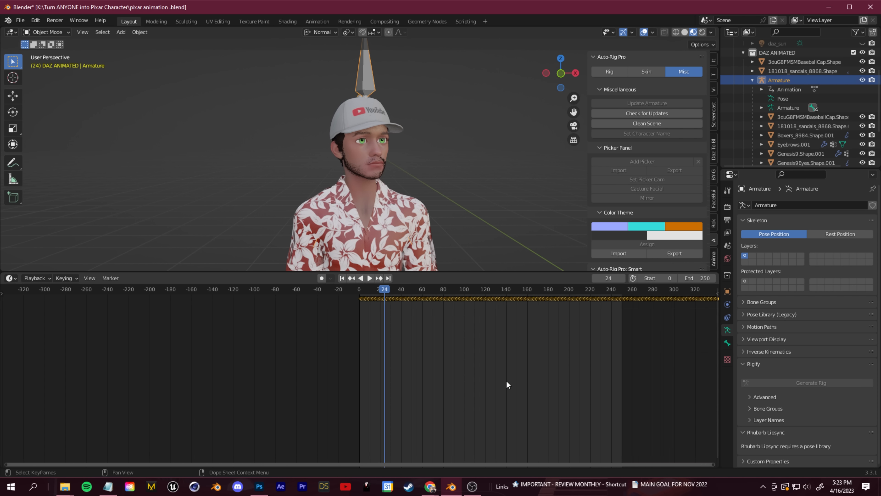
mouse_move(500, 294)
mouse_down()
mouse_move(482, 295)
mouse_move(519, 299)
mouse_move(289, 298)
mouse_up()
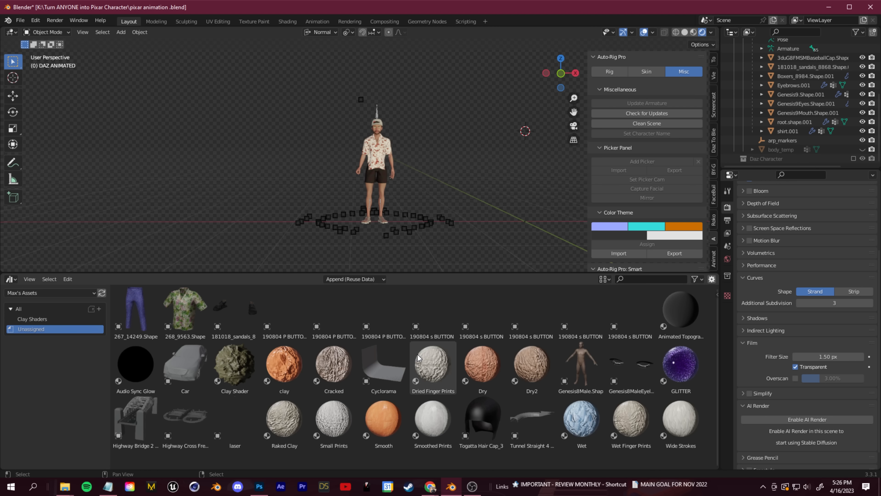
Add the Cyclorama asset to the scene and switch the Asset Browser area to the Timeline
drag(383, 364, 279, 227)
click(10, 278)
click(146, 314)
Set the Cyclorama's Z rotation to -90° so its backdrop faces the character
text(r90)
key(BackSpace)
key(BackSpace)
click(335, 153)
click(727, 292)
drag(824, 273, 793, 282)
key(ctrl+z)
click(831, 282)
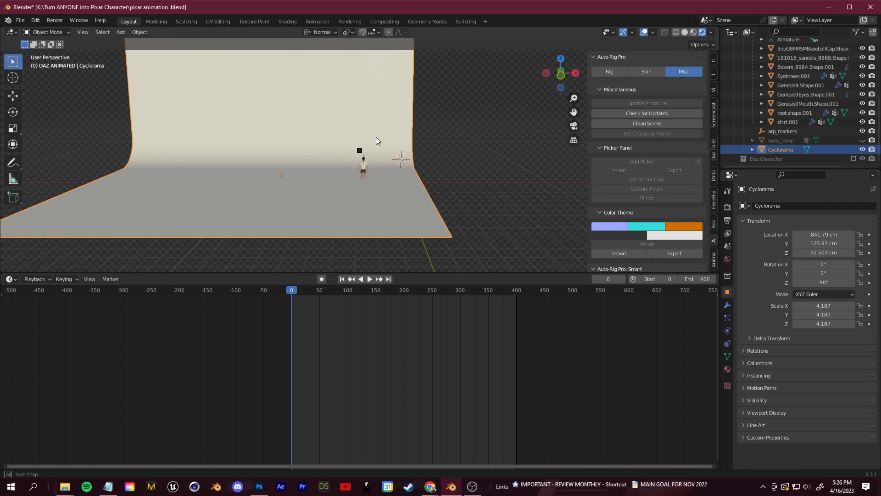
key(g)
click(399, 152)
key(ctrl+z)
Move the Cyclorama around the character and adjust its height along Z
scroll(373, 173, up, 9)
key(g)
click(317, 164)
key(g)
key(z)
click(389, 170)
Fine-tune the Cyclorama's position so its floor meets the character's feet
scroll(392, 190, up, 8)
shift+middle_drag(392, 190, 398, 69)
middle_drag(400, 188, 401, 173)
key(g)
click(398, 241)
scroll(381, 228, down, 12)
middle_drag(398, 241, 419, 184)
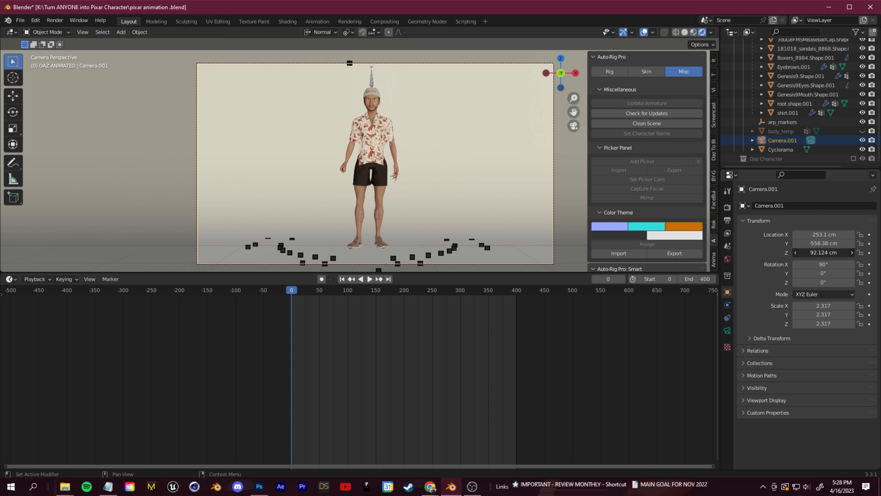
Play back the idle animation in the camera view, check the character up close, and return to frame 0
scroll(344, 117, up, 3)
shift+middle_drag(383, 70, 388, 194)
scroll(387, 151, up, 6)
scroll(389, 195, up, 14)
scroll(388, 195, down, 20)
key(space)
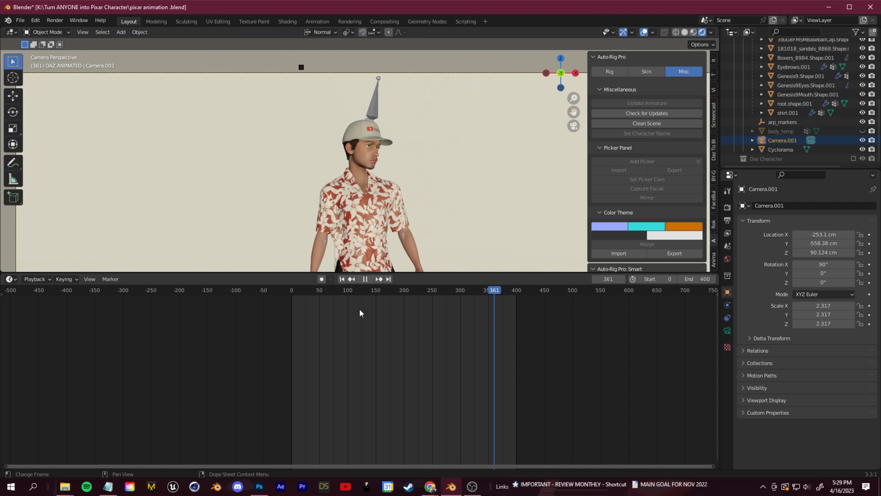
key(space)
click(360, 308)
scroll(351, 159, up, 4)
scroll(351, 159, down, 7)
click(292, 305)
scroll(382, 204, up, 5)
scroll(382, 197, down, 7)
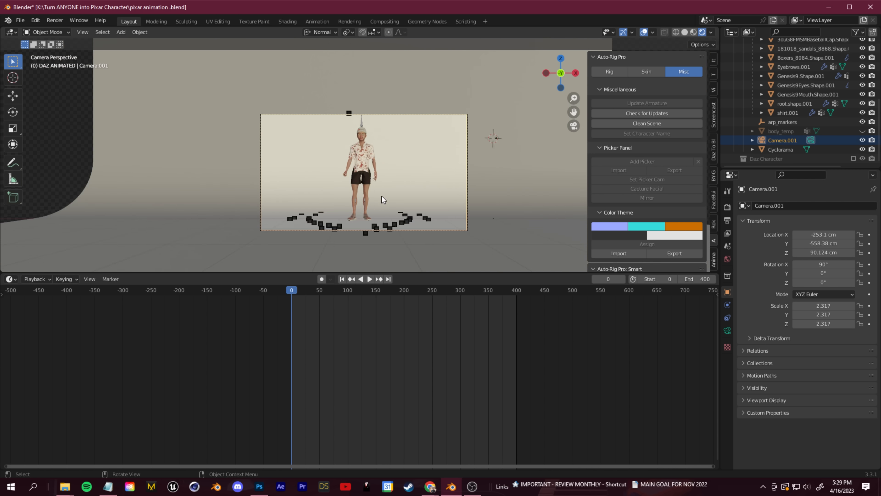
Save the Blender file
scroll(381, 196, up, 6)
scroll(412, 205, down, 4)
click(20, 20)
click(50, 83)
Set the base color of the Cyclorama Background material to red with HSV 0.003, 1.000, 0.800
shift+middle_drag(512, 201, 520, 180)
click(523, 184)
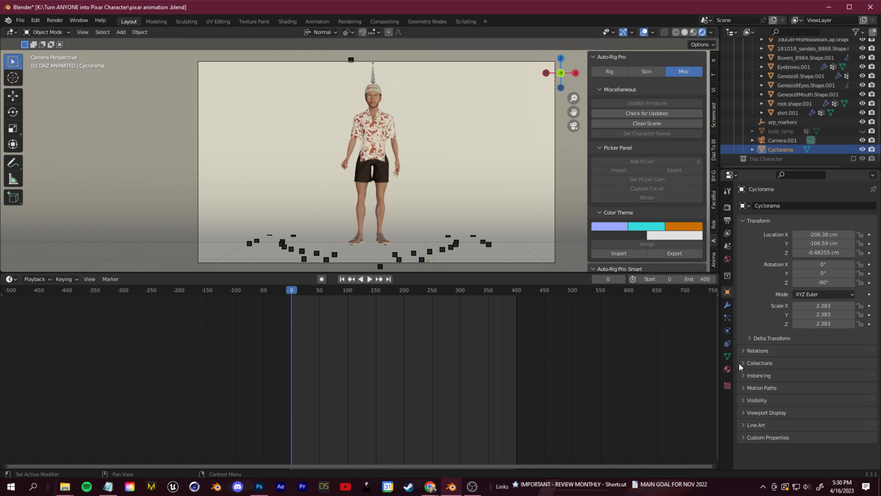
click(728, 369)
click(827, 342)
drag(826, 245, 850, 251)
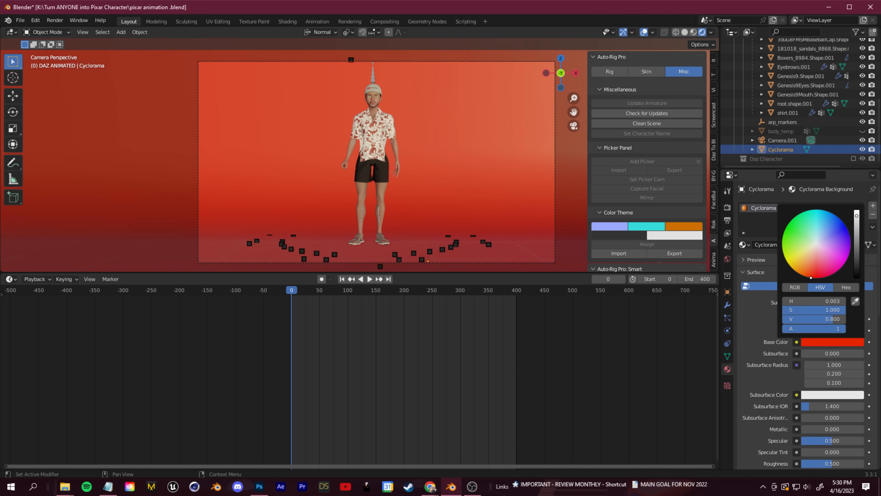
Select the character's shorts and open the Boxers_8984_Boxers node graph in the Shader Editor, repositioning a node
scroll(387, 201, up, 4)
click(411, 245)
scroll(411, 245, down, 1)
scroll(485, 243, up, 3)
scroll(485, 240, down, 5)
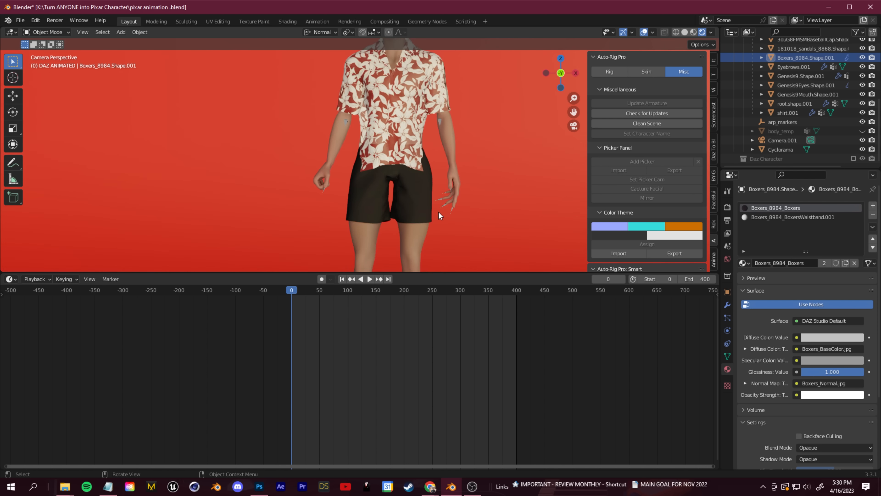
scroll(439, 212, up, 4)
shift+middle_drag(438, 212, 424, 155)
scroll(423, 155, down, 2)
key(shift+F3)
scroll(423, 402, down, 7)
key(g)
click(151, 415)
Try adding a further modifier to the shorts alongside the Armature modifier
click(728, 304)
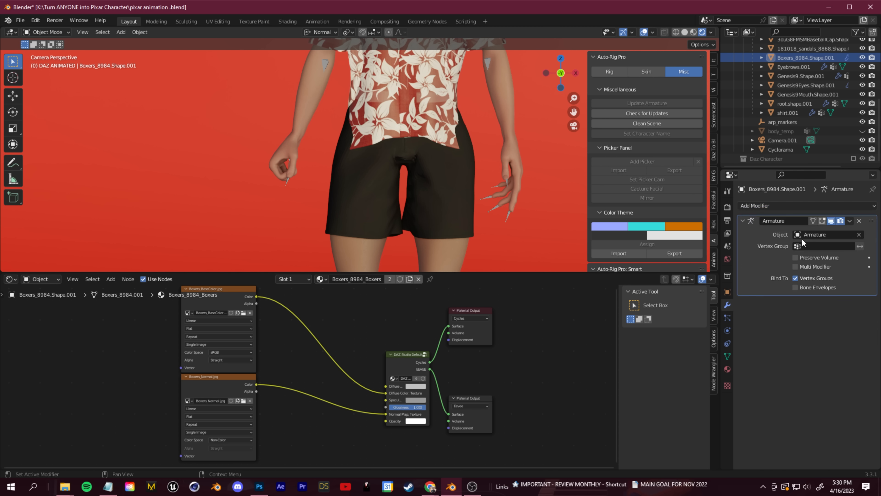
click(807, 205)
click(688, 372)
scroll(406, 157, up, 5)
click(868, 328)
key(ctrl+z)
scroll(493, 202, down, 2)
key(ctrl+z)
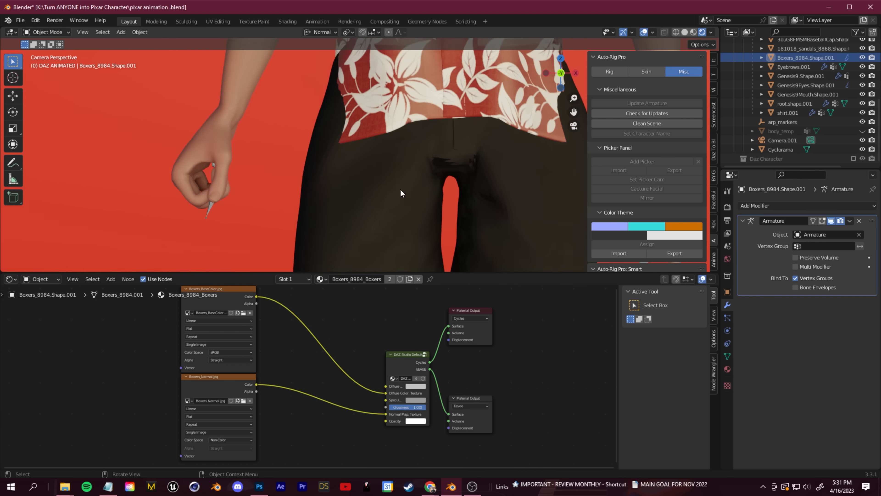
Play the animation briefly in the camera view and examine the character's face, beard and shirt up close
scroll(399, 190, down, 11)
key(space)
key(space)
right_click(346, 234)
scroll(347, 234, up, 1)
scroll(368, 106, up, 7)
scroll(386, 146, up, 5)
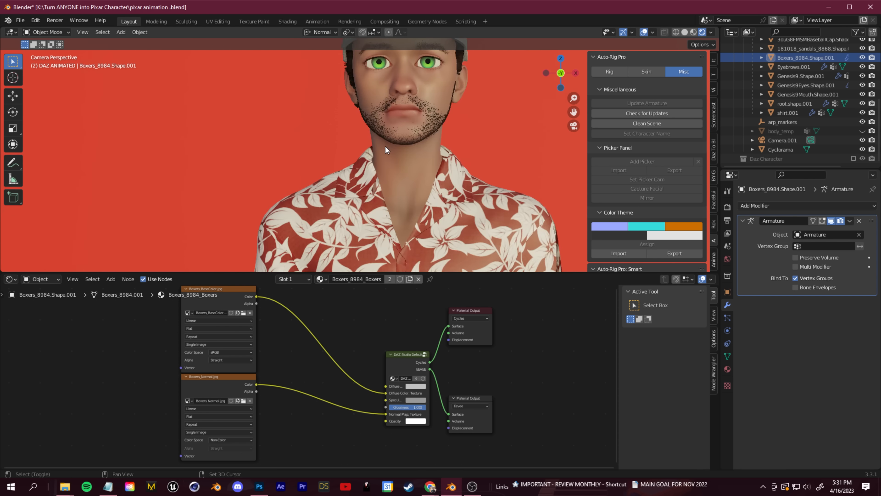